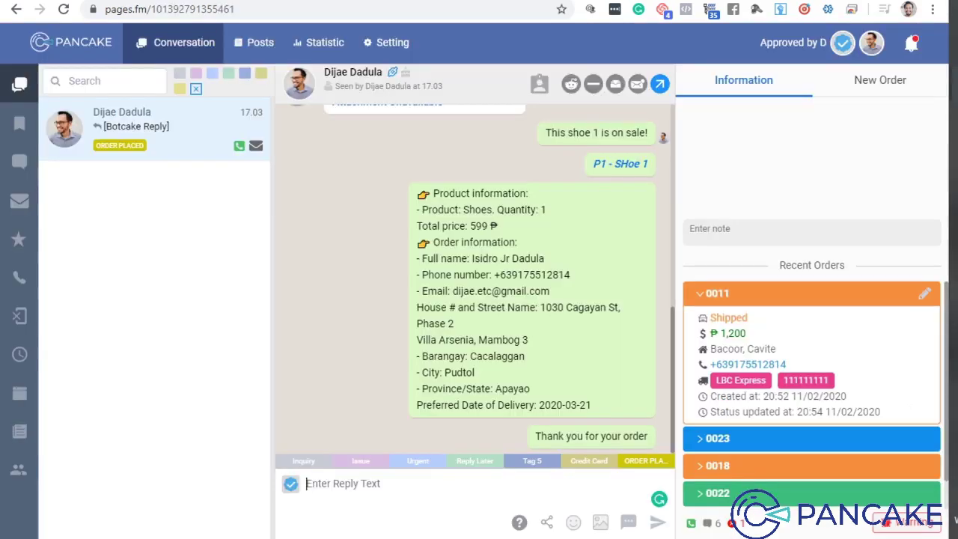
Open the New Order tab for the current customer in the right panel.
left_click(891, 88)
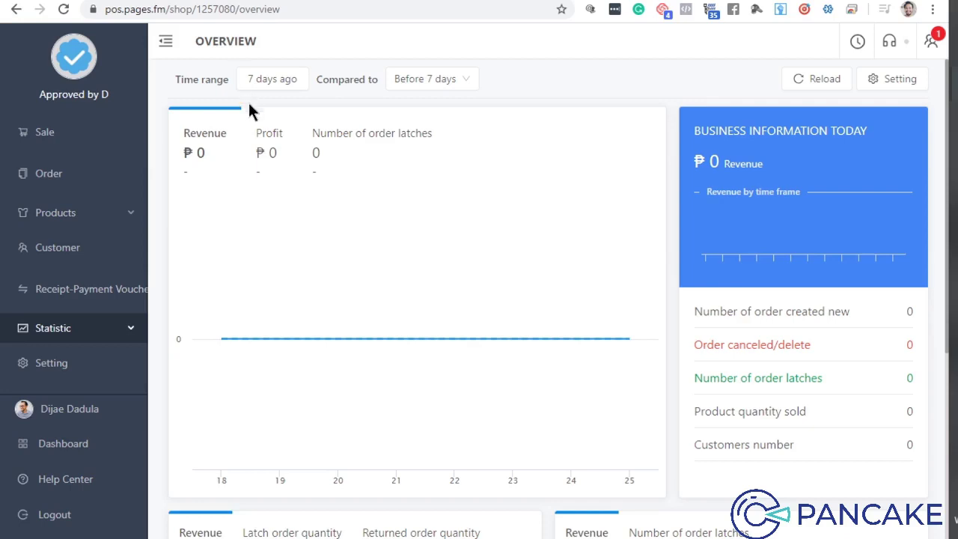
Expand Products in the sidebar and open the Product management list.
left_click(128, 217)
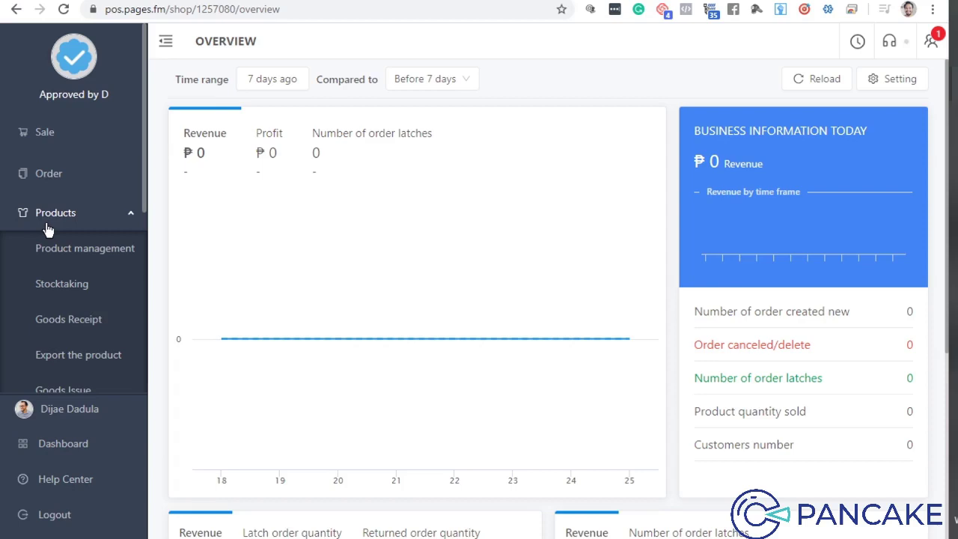
scroll(60, 255, "down", 2)
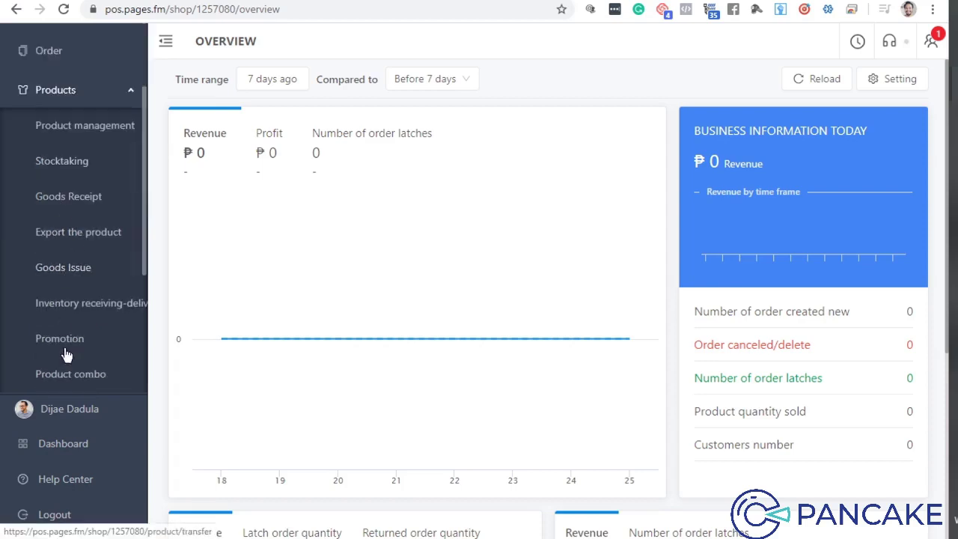
left_click(23, 126)
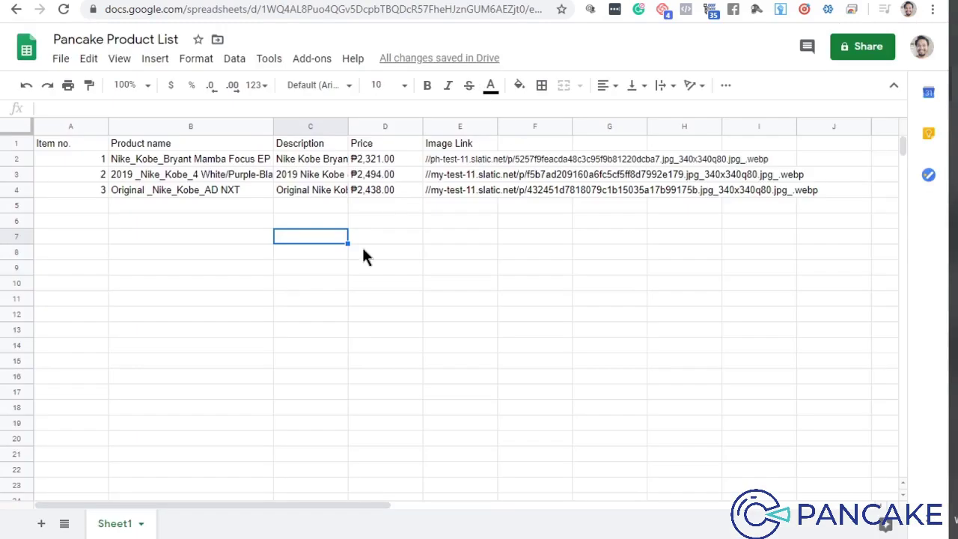
Copy the first product's image link from cell E2.
left_click(362, 246)
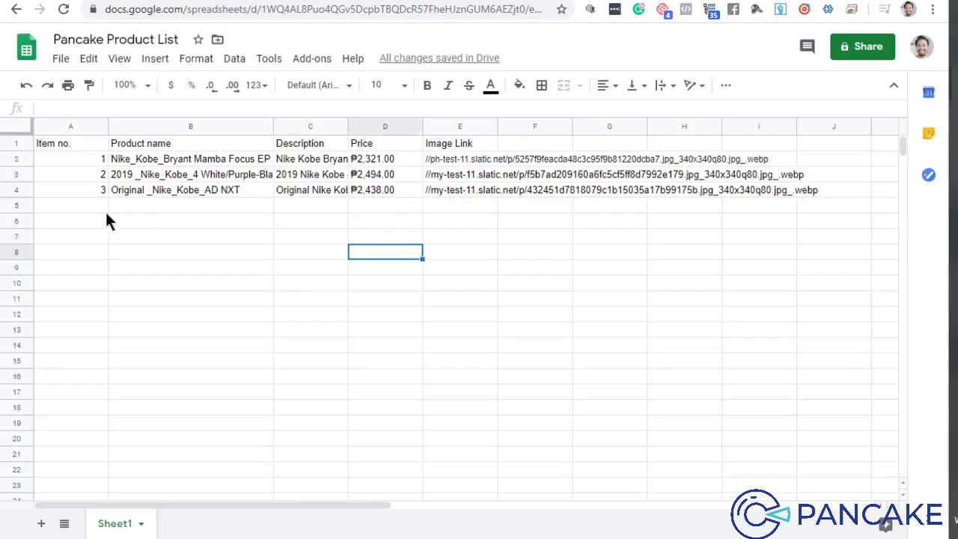
left_click_drag(135, 212, 567, 206)
left_click(578, 270)
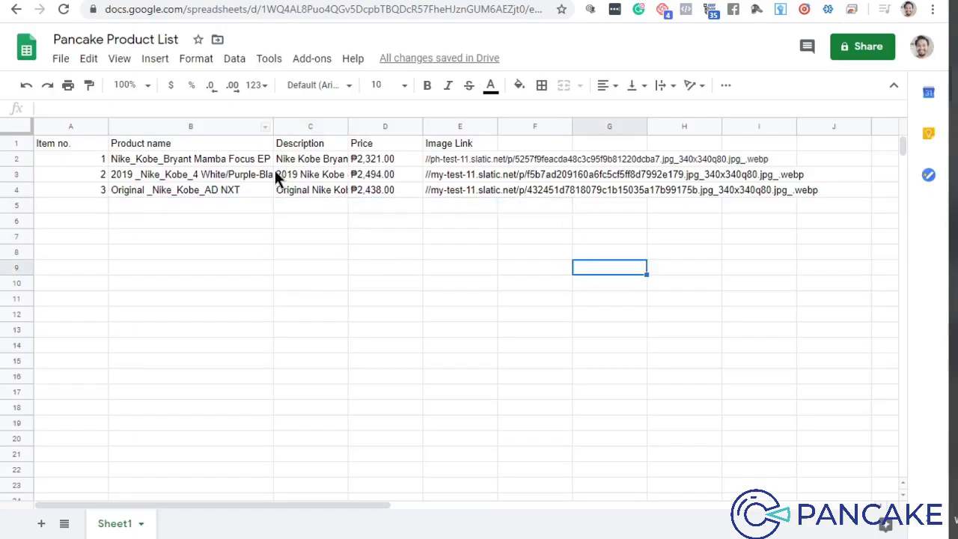
left_click(428, 163)
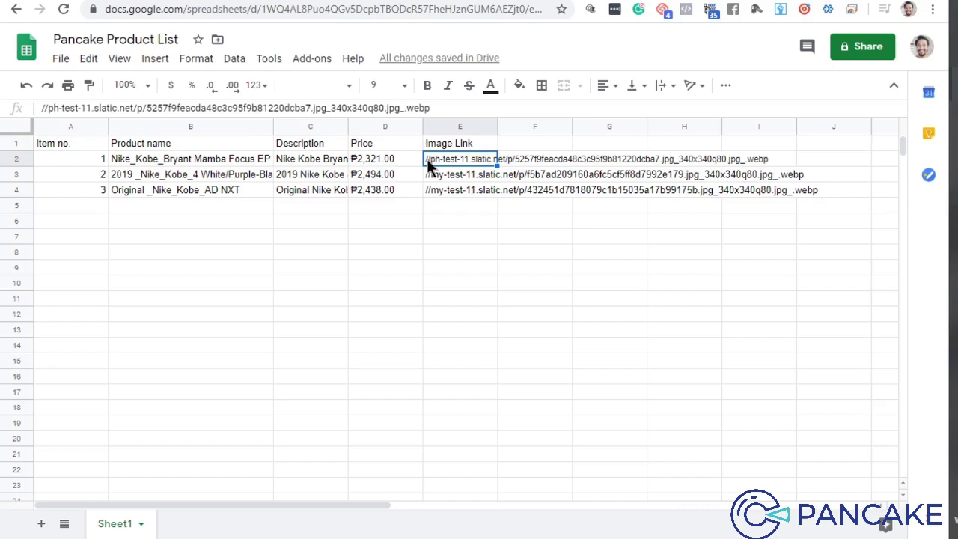
left_click(429, 175)
left_click(431, 191)
left_click(433, 161)
key("shift+Up")
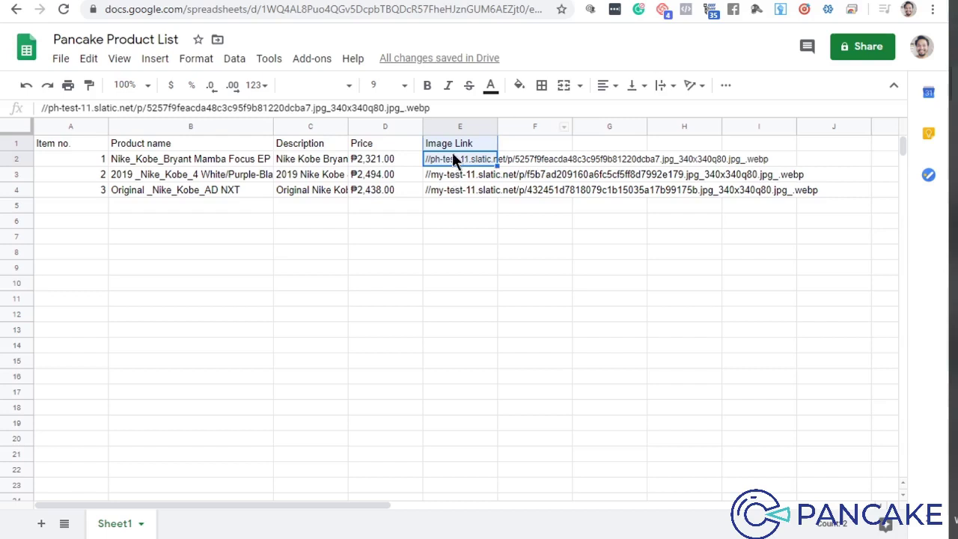
left_click(455, 163)
key("ctrl+c")
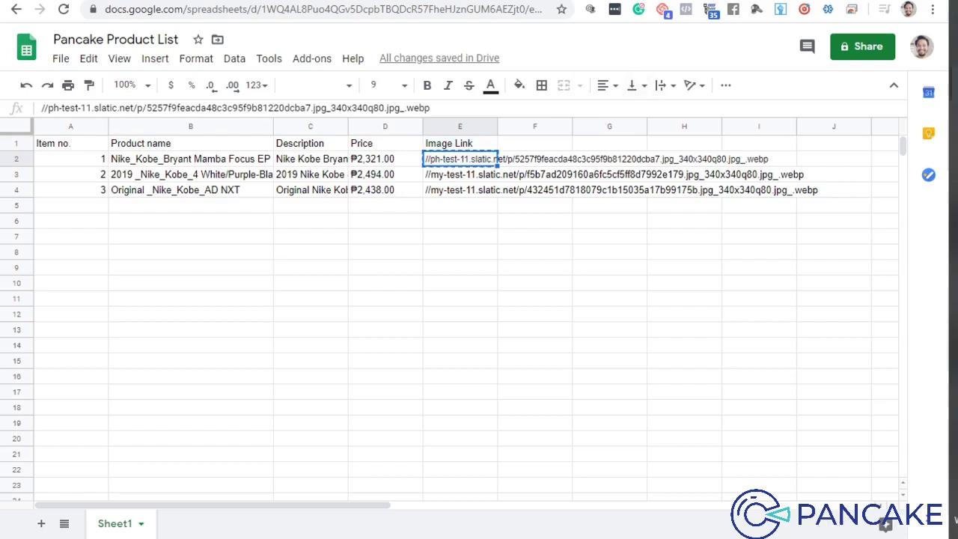
Load the image link in a new tab, copy the shoe picture, and return to the sheet.
key("ctrl+t")
key("ctrl+v")
key("Return")
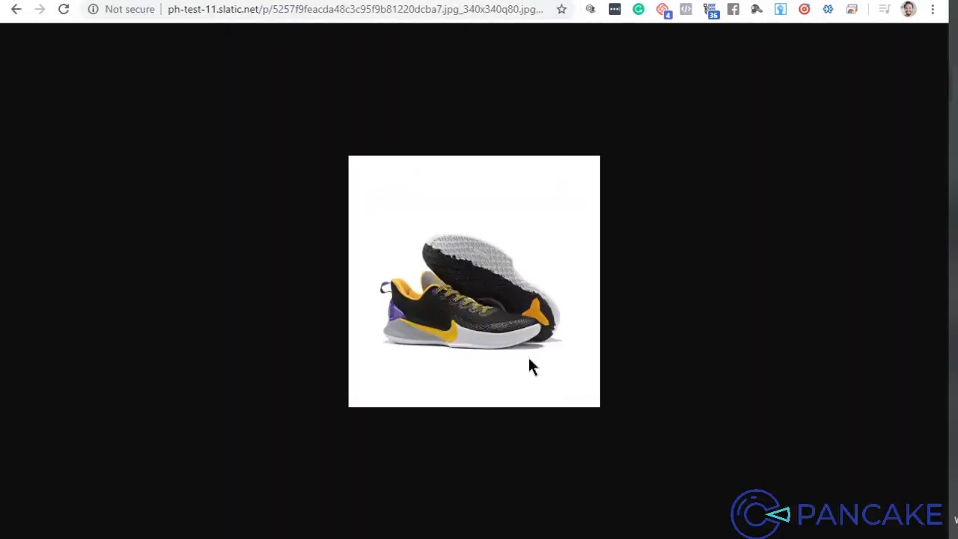
right_click(468, 289)
left_click(483, 335)
left_click(516, 1)
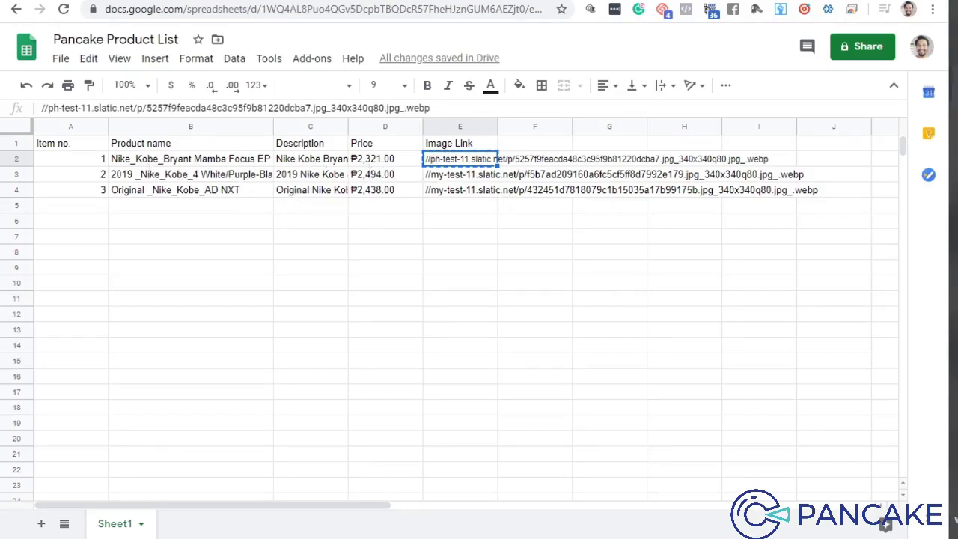
key("ctrl+Tab")
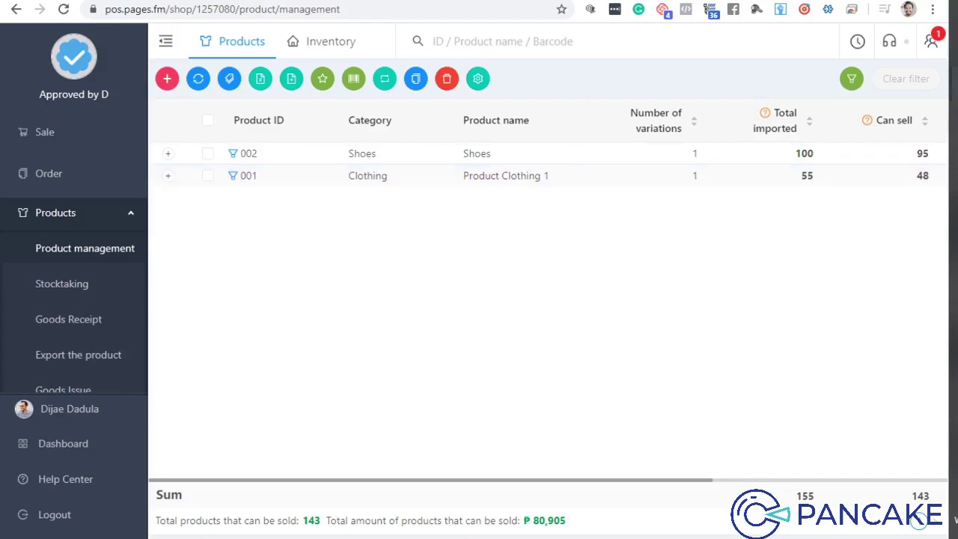
key("ctrl+Tab")
Remove the '2019 _' prefix from the product name in B3.
left_click(164, 164)
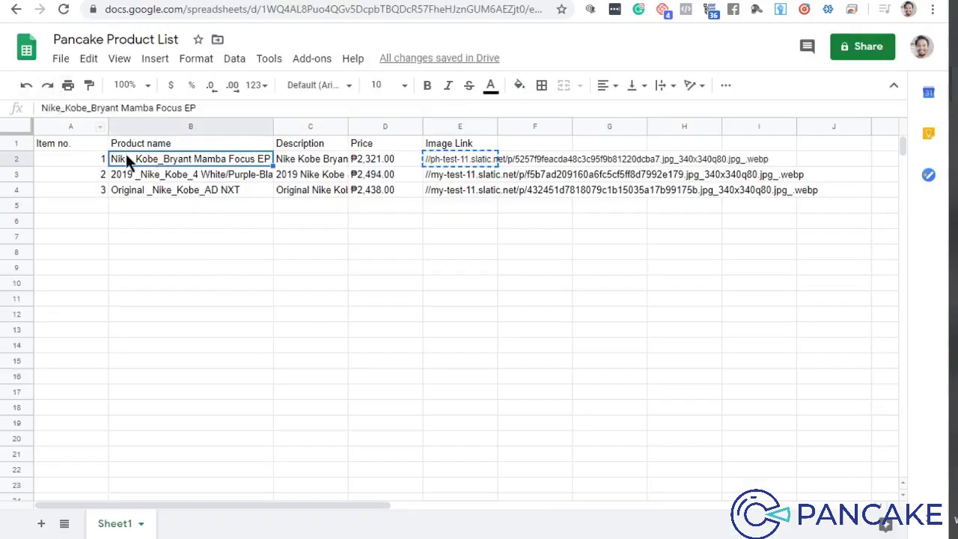
left_click(134, 174)
left_click_drag(68, 107, 29, 107)
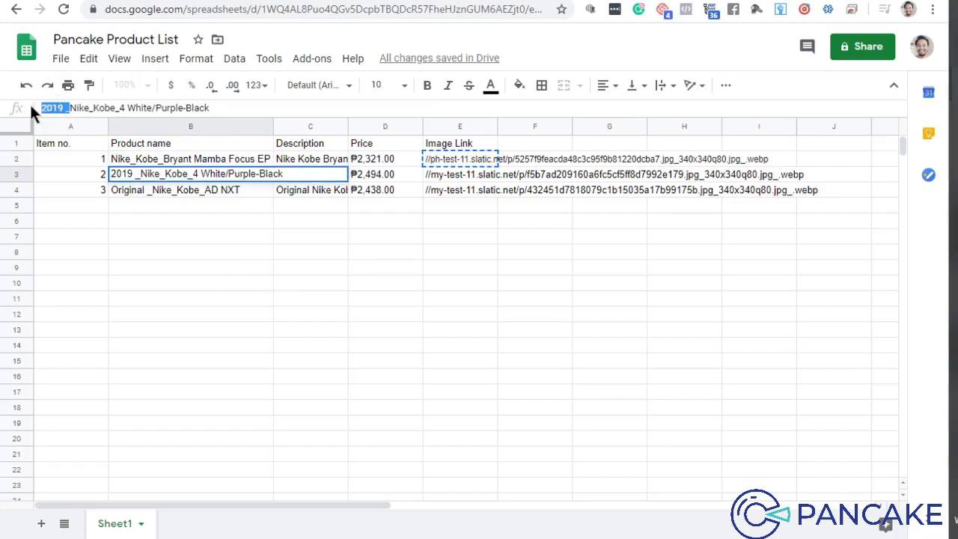
key("BackSpace")
left_click(217, 267)
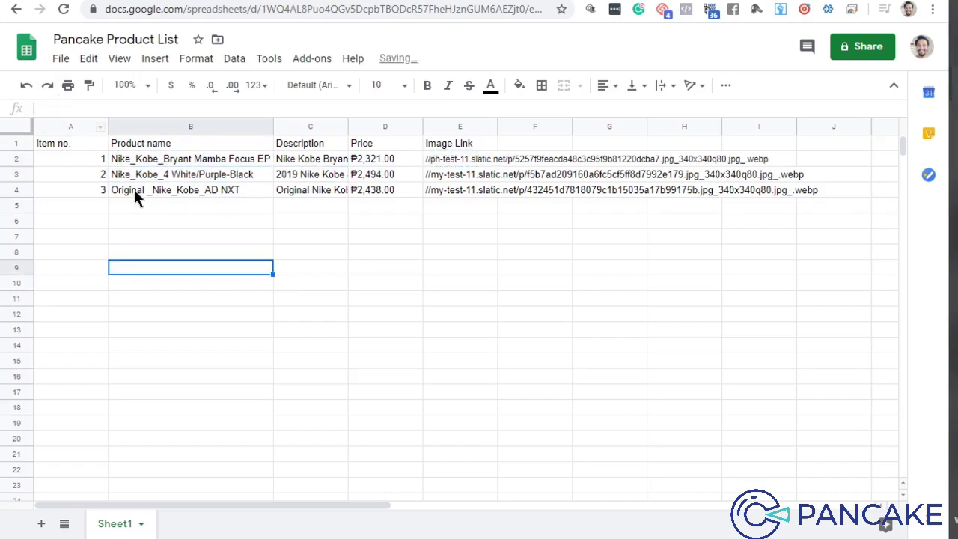
Remove the 'Original _' prefix from B4's name and review the product names.
left_click(135, 191)
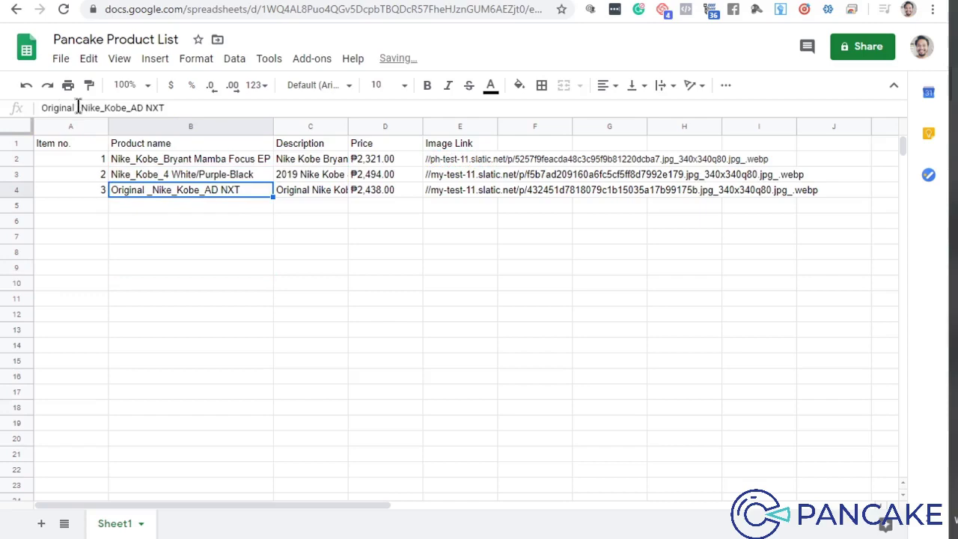
left_click_drag(76, 108, 11, 111)
key("BackSpace")
key("Delete")
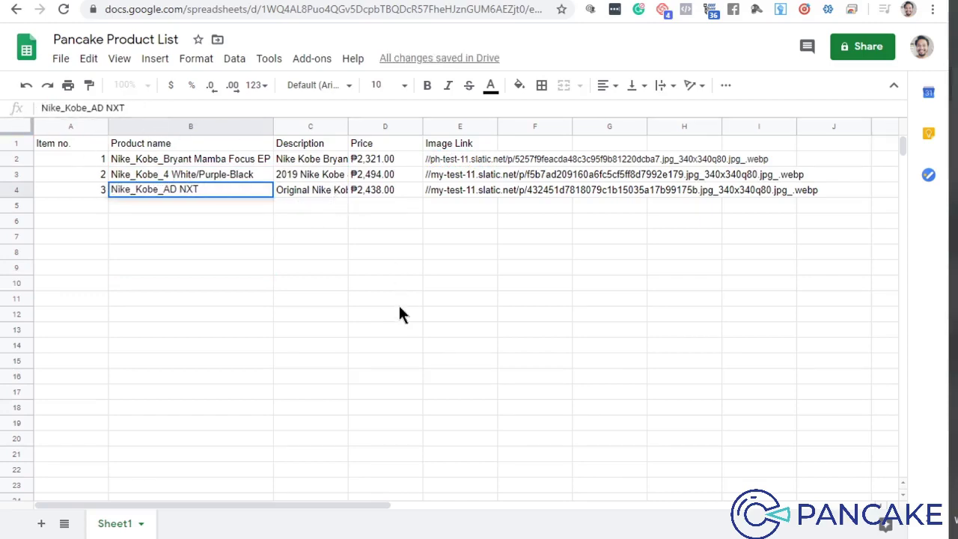
left_click(398, 304)
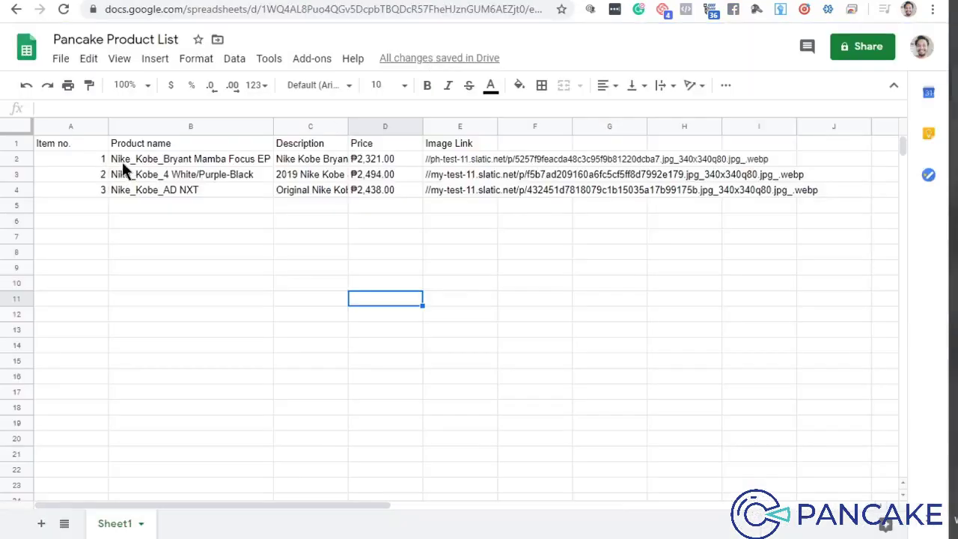
left_click(123, 164)
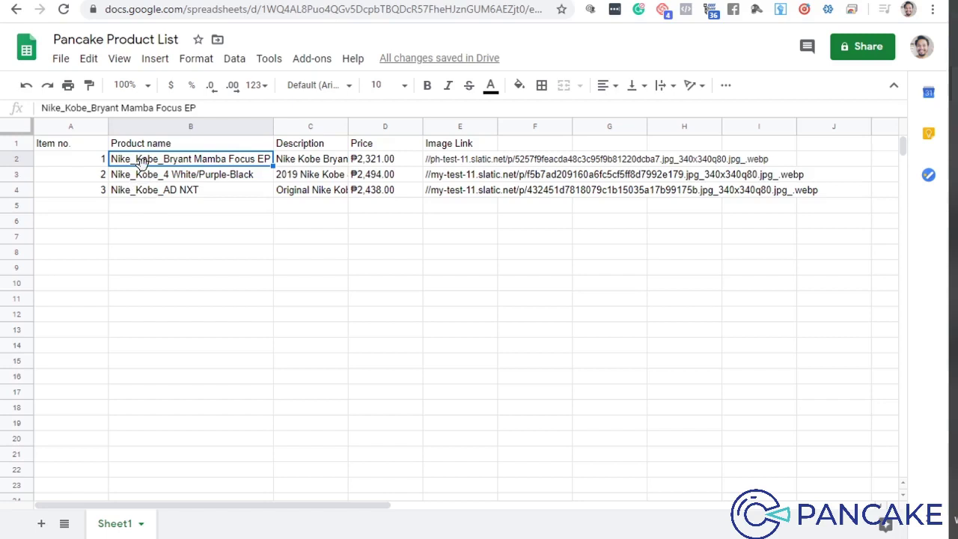
left_click(148, 190)
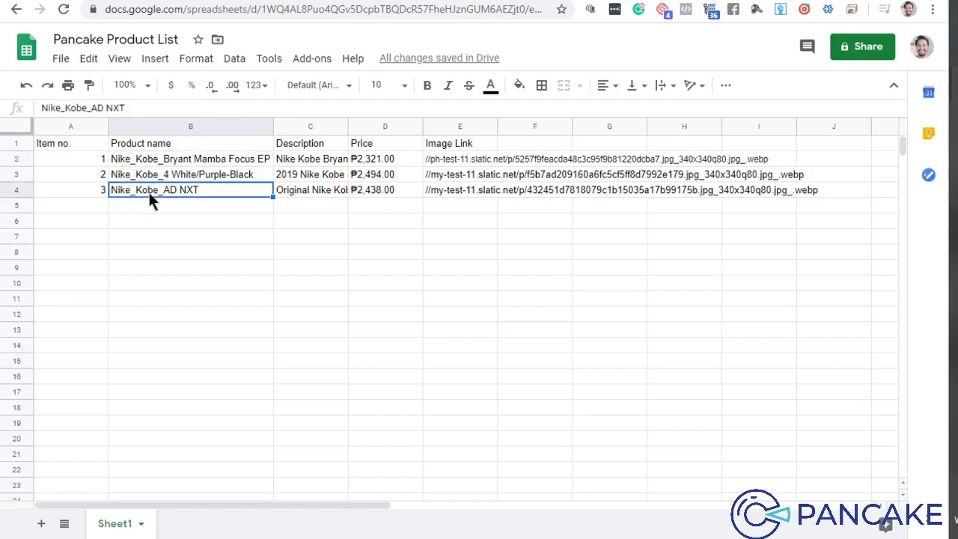
left_click(173, 154)
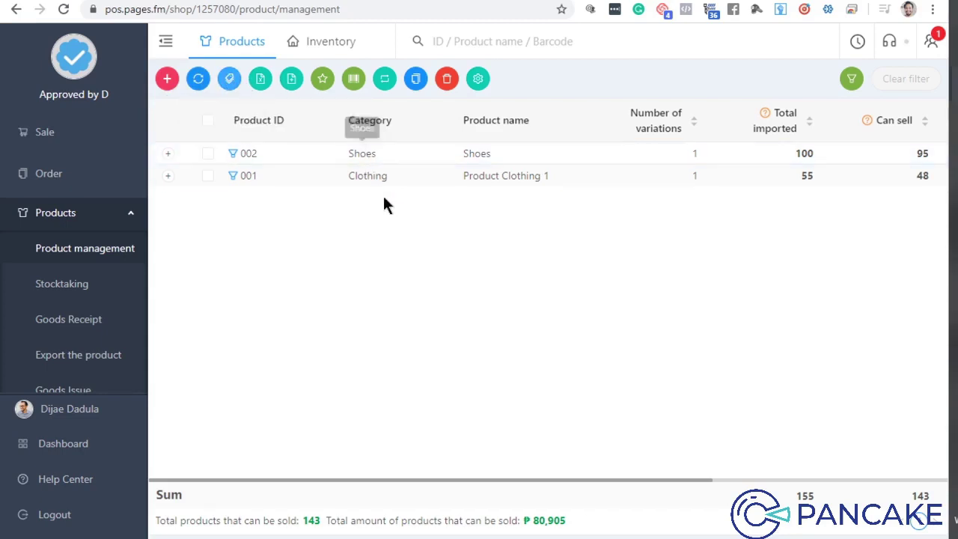
Create and save a 'Nike' category under Shoes in the category manager.
left_click(237, 87)
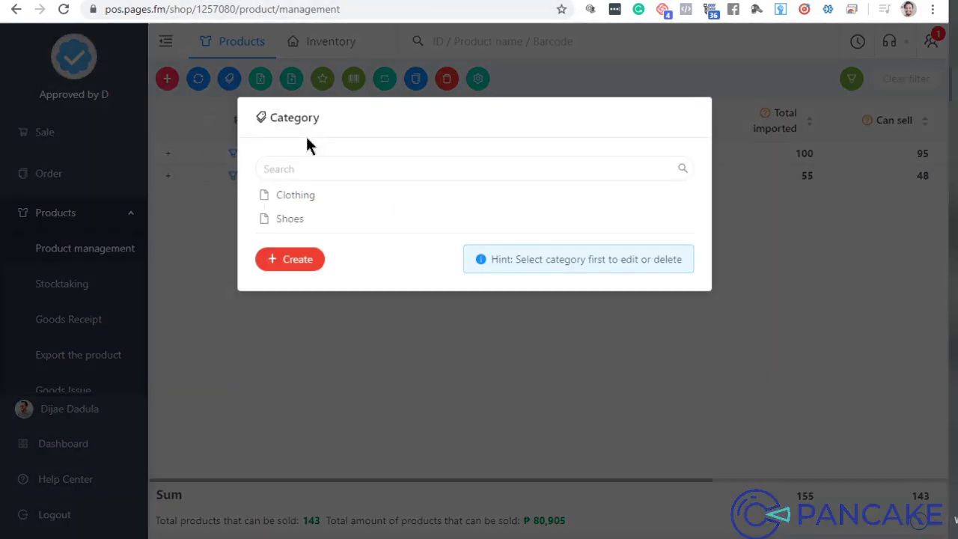
left_click(270, 218)
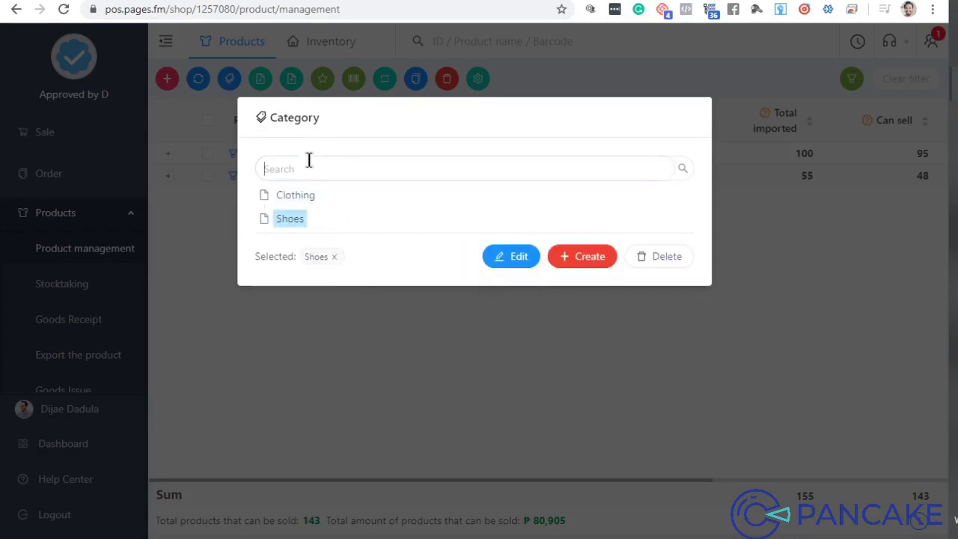
left_click(573, 267)
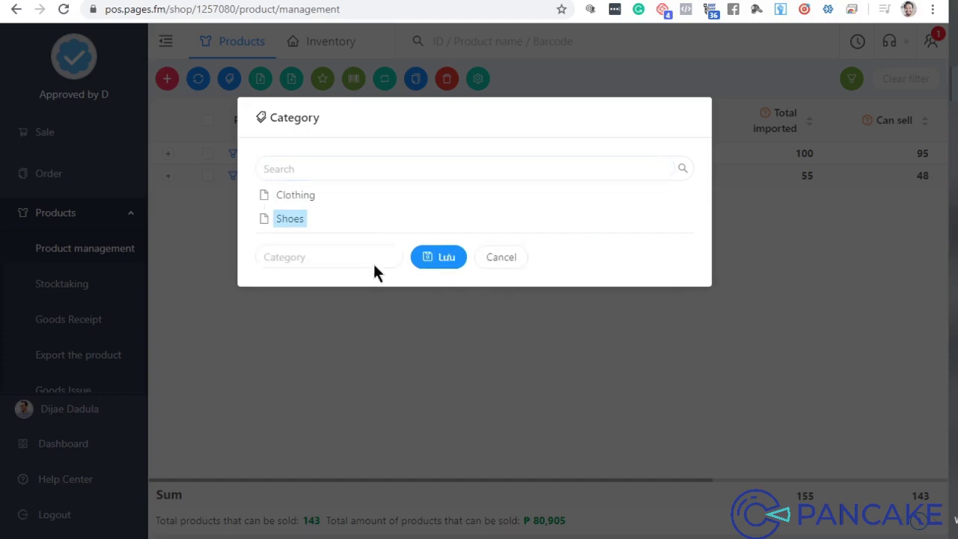
left_click(347, 259)
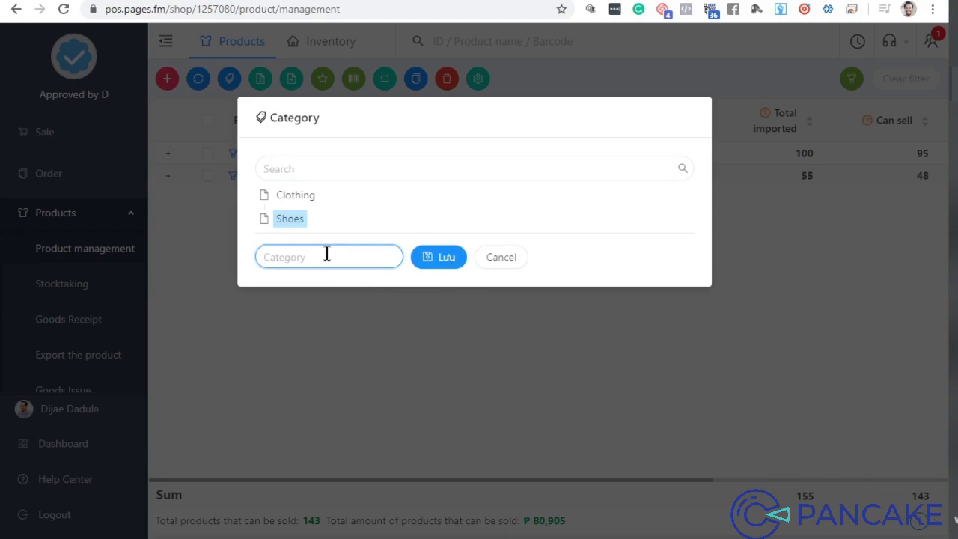
type("Nike")
left_click(438, 263)
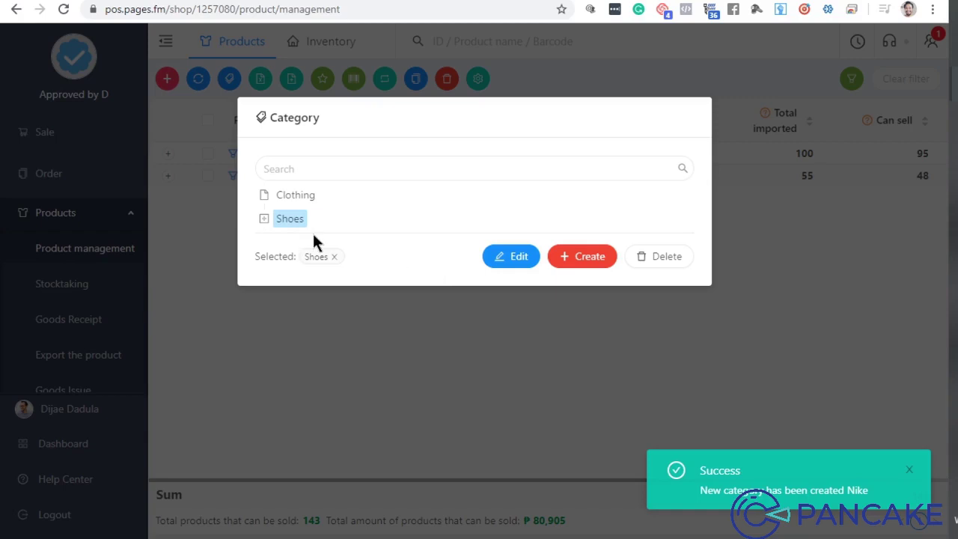
left_click(263, 218)
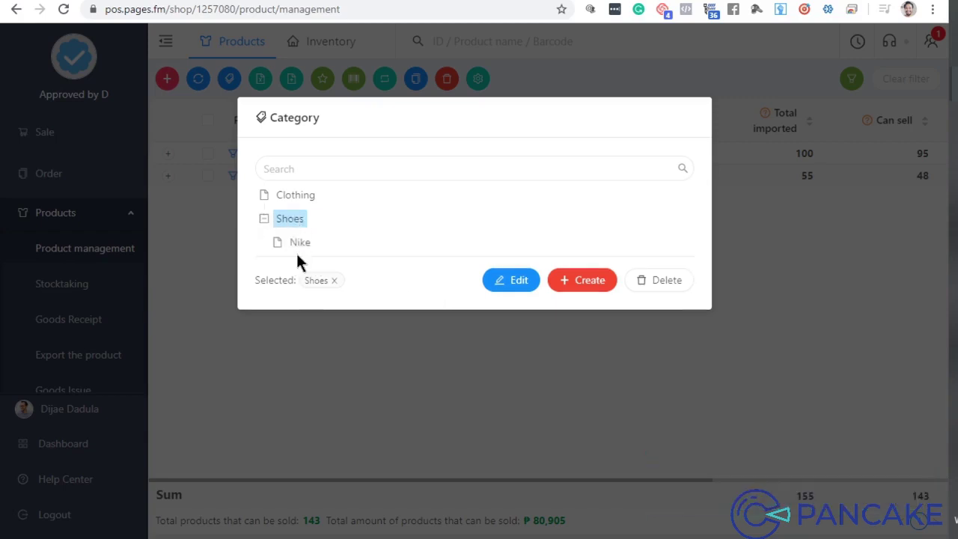
left_click(299, 242)
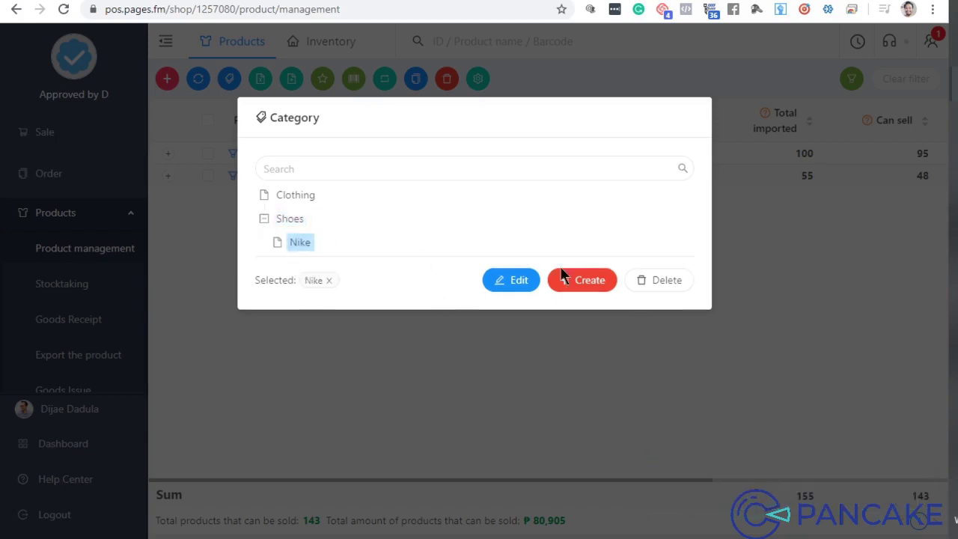
left_click(395, 392)
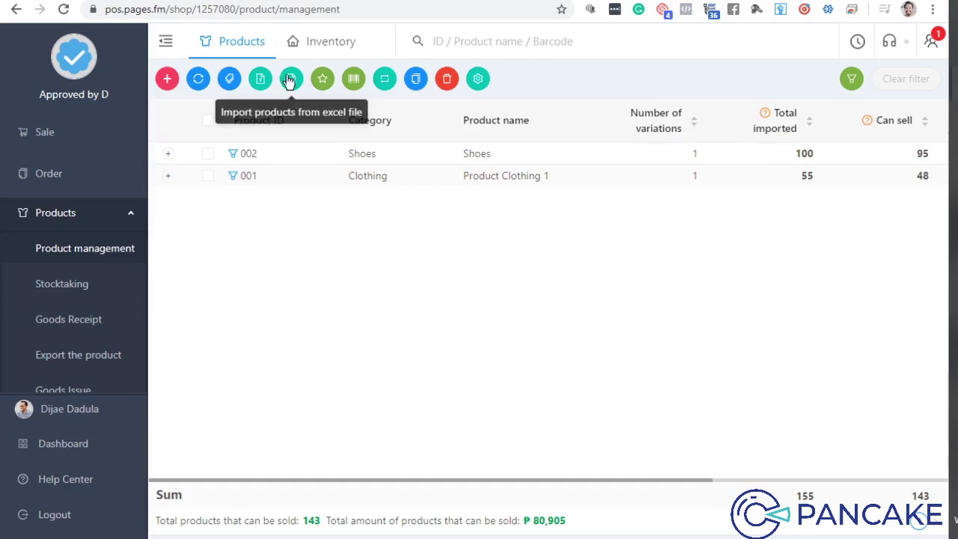
Download the sample xlsx from Import products and open it in Excel.
left_click(289, 82)
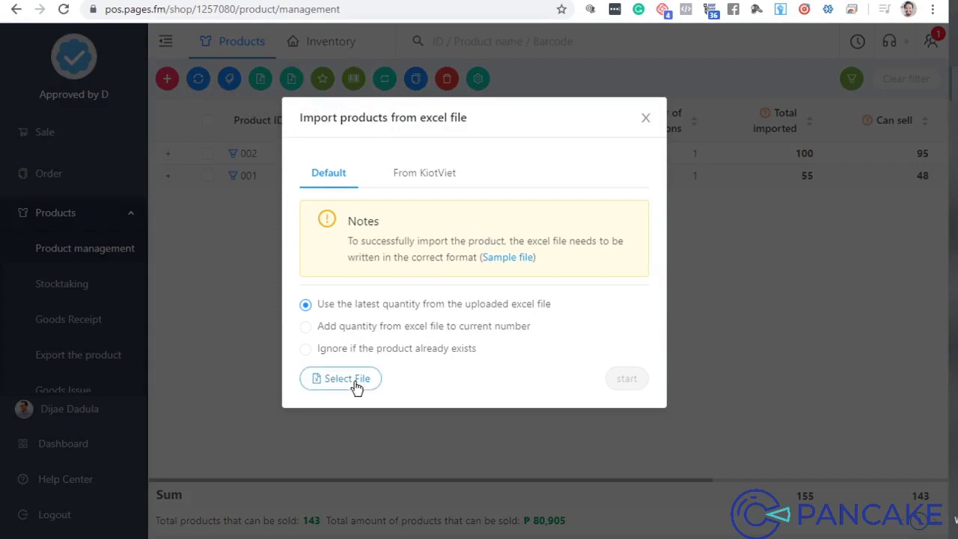
left_click(513, 258)
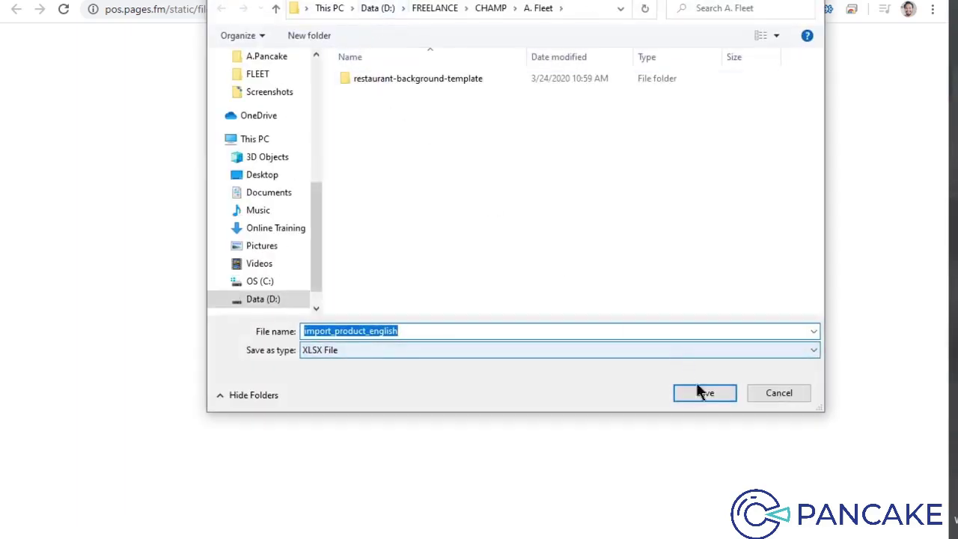
left_click(698, 390)
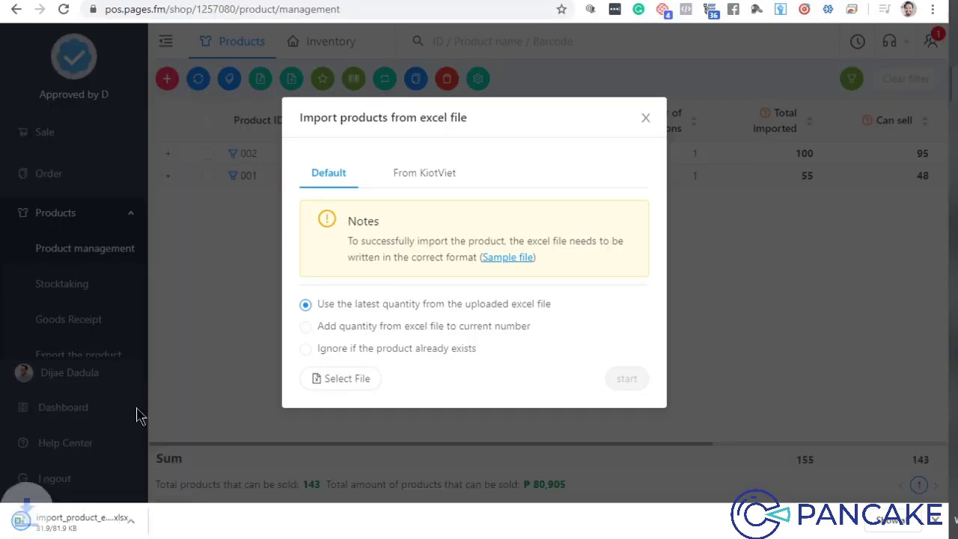
left_click(87, 522)
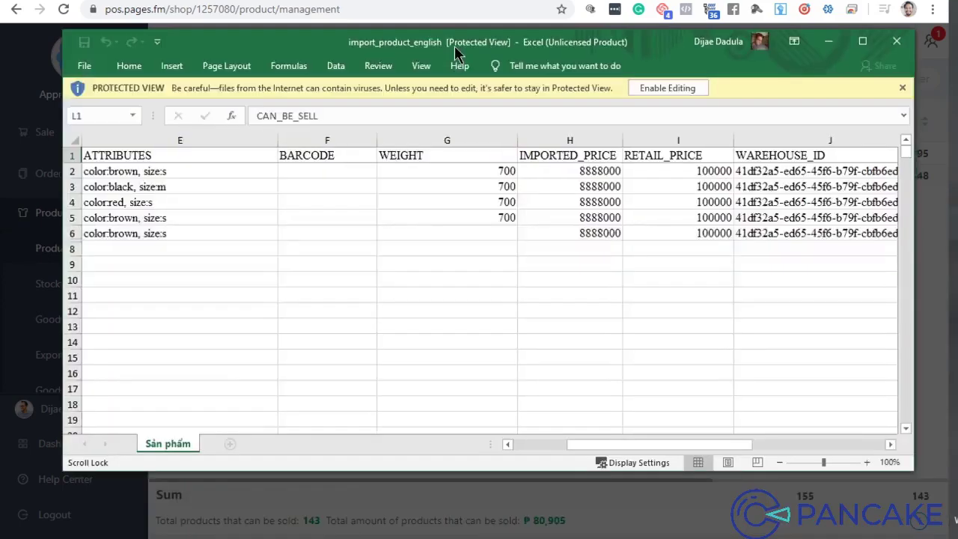
Review the ATTRIBUTES, WAREHOUSE_ID and WAREHOUSE_NAME columns in the Excel sample file.
left_click_drag(455, 47, 428, 56)
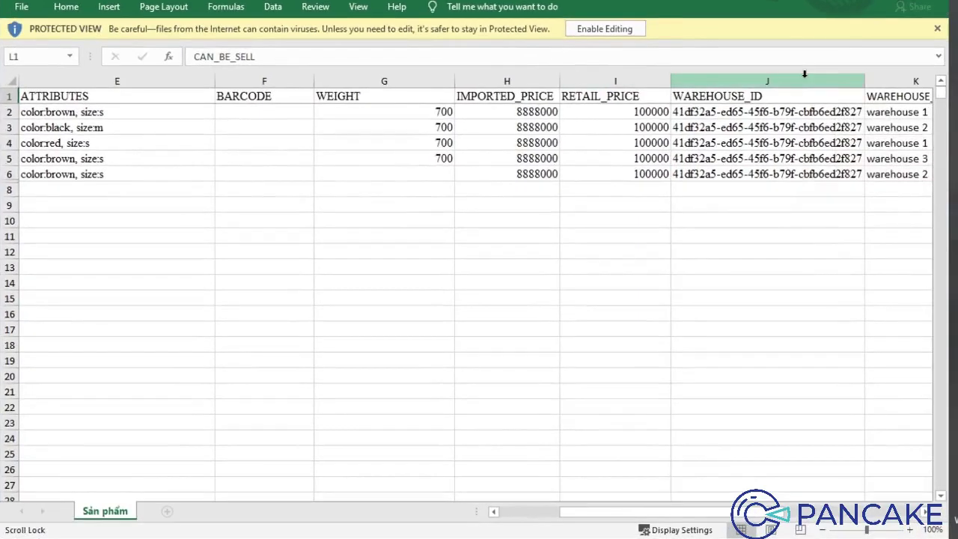
left_click(563, 313)
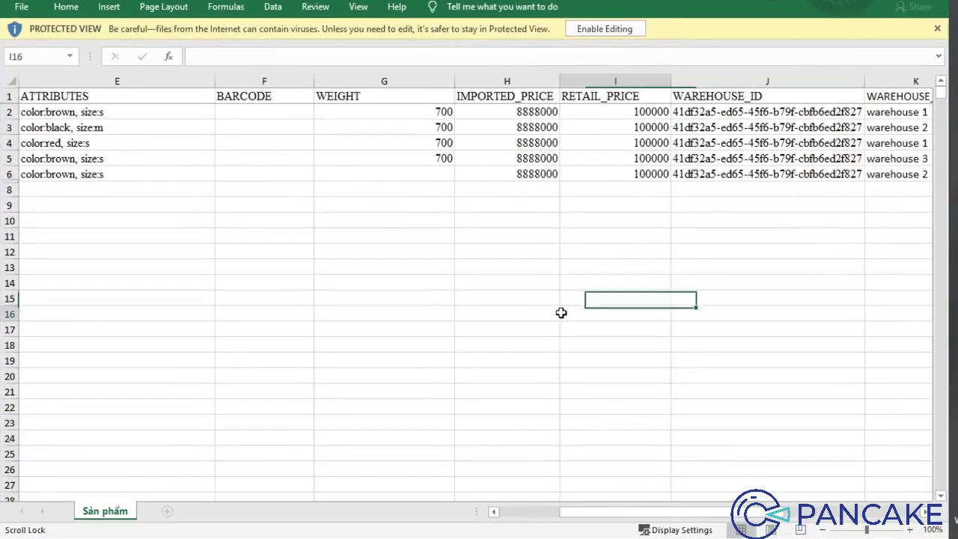
left_click_drag(94, 110, 90, 178)
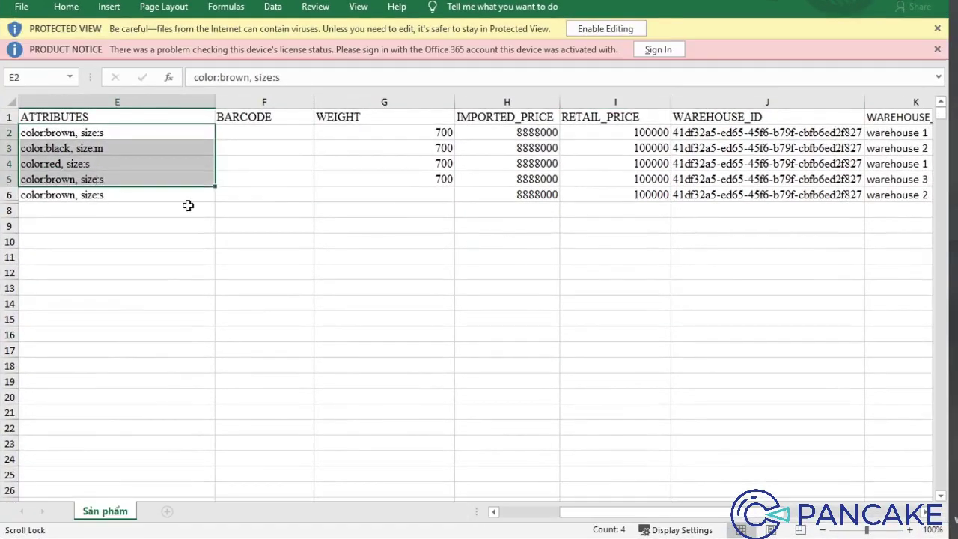
left_click_drag(264, 241, 264, 226)
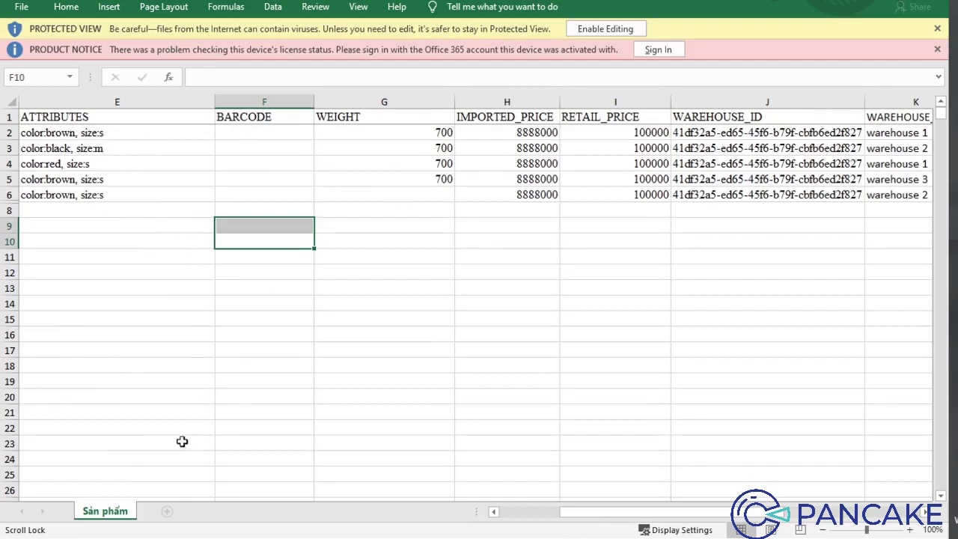
left_click_drag(647, 516, 689, 515)
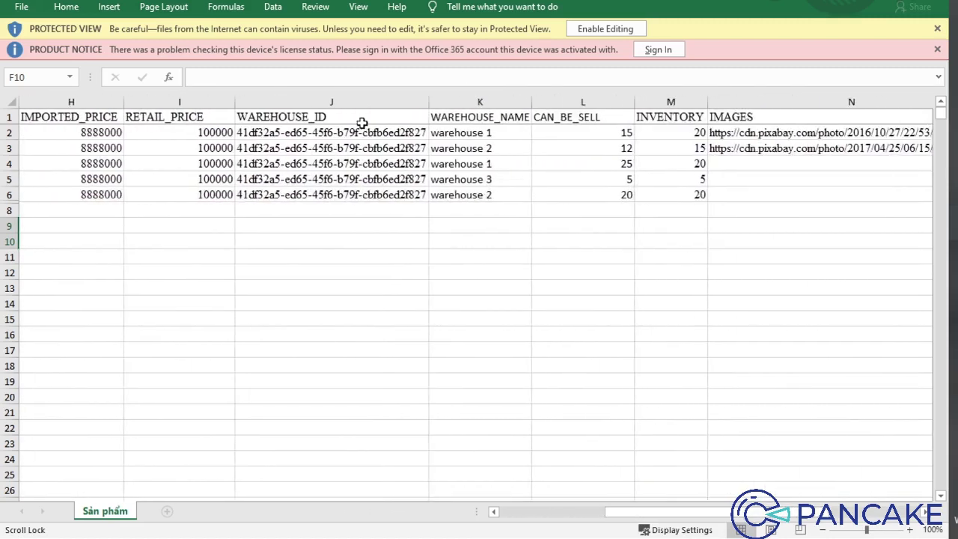
left_click_drag(364, 132, 364, 193)
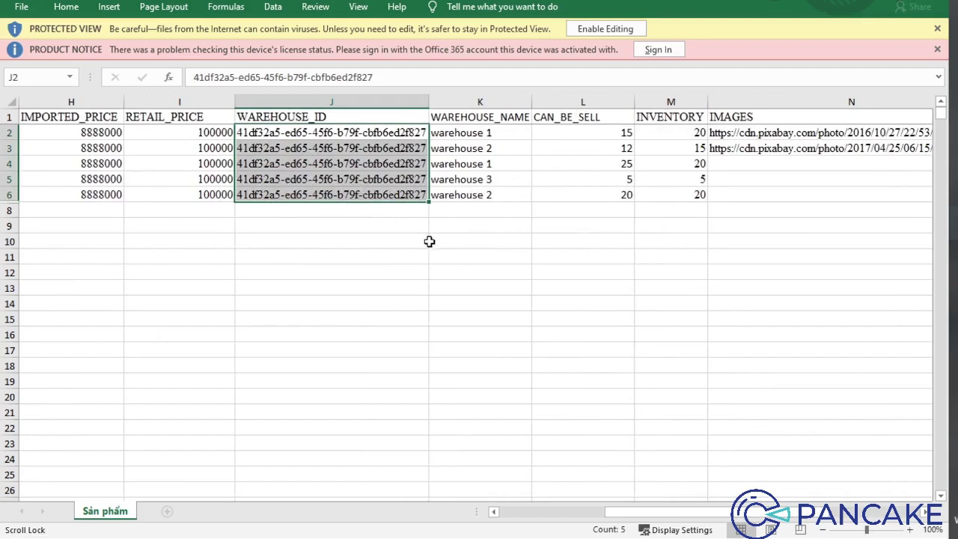
left_click(536, 271)
left_click_drag(494, 132, 494, 194)
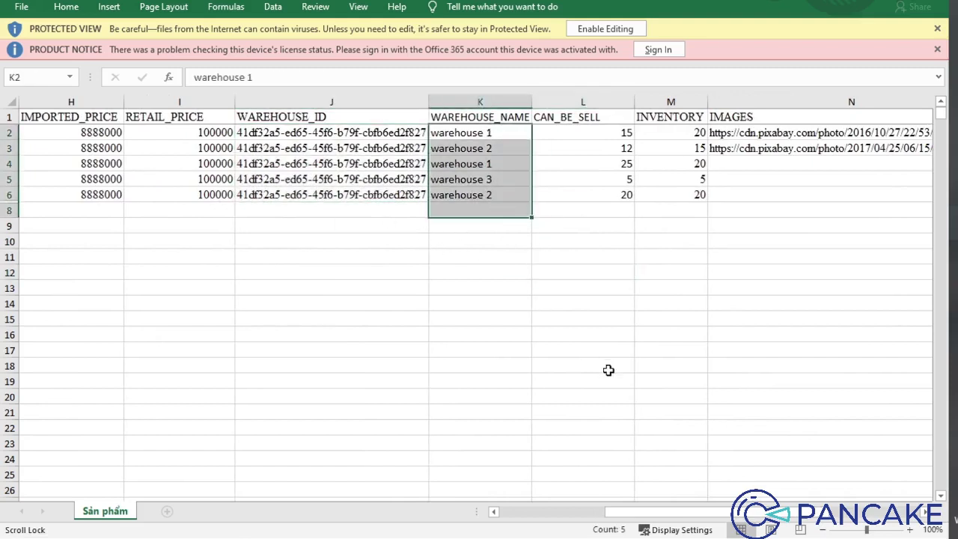
left_click(616, 370)
Review the CAN_BE_SELL and INVENTORY quantities, then close the Pancake import dialog.
left_click_drag(593, 134, 597, 195)
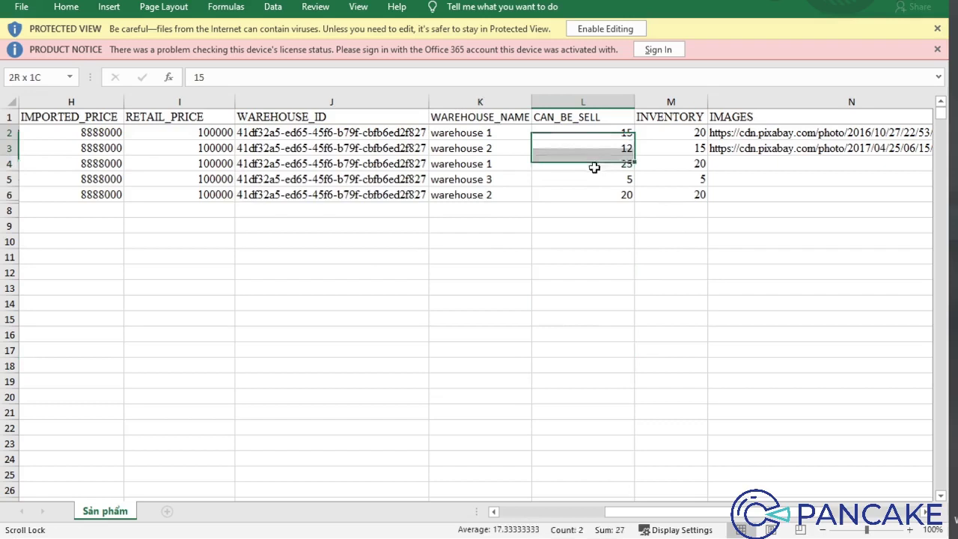
left_click_drag(671, 515, 697, 515)
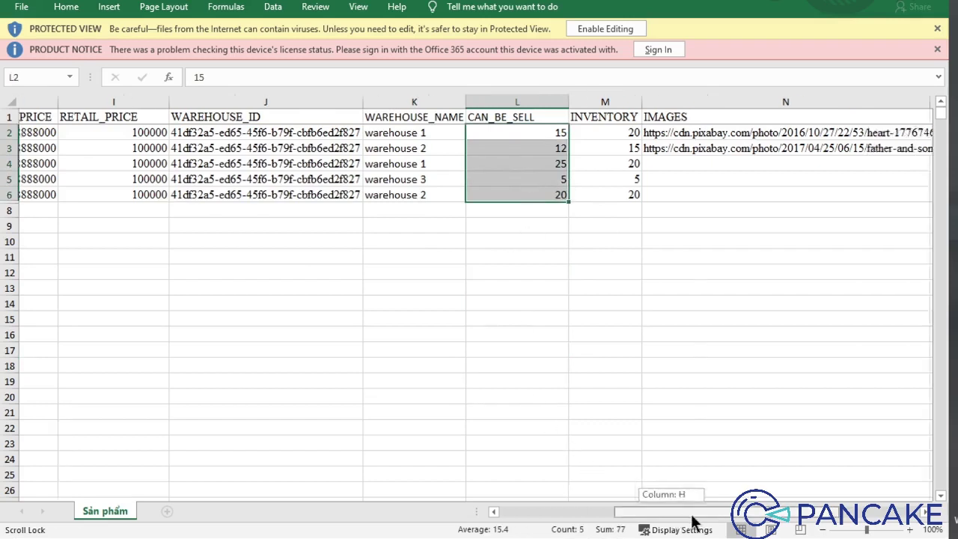
left_click(482, 257)
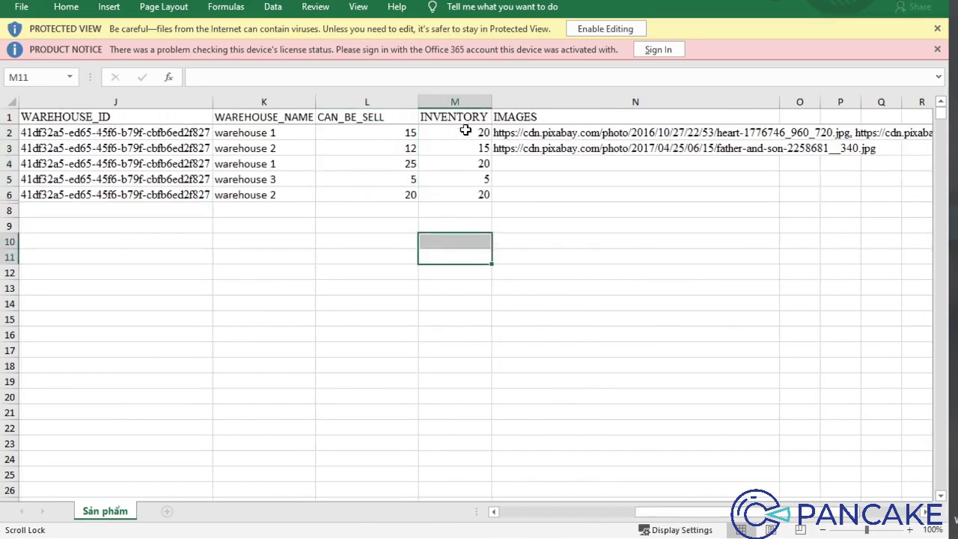
left_click_drag(465, 132, 468, 193)
left_click(599, 271)
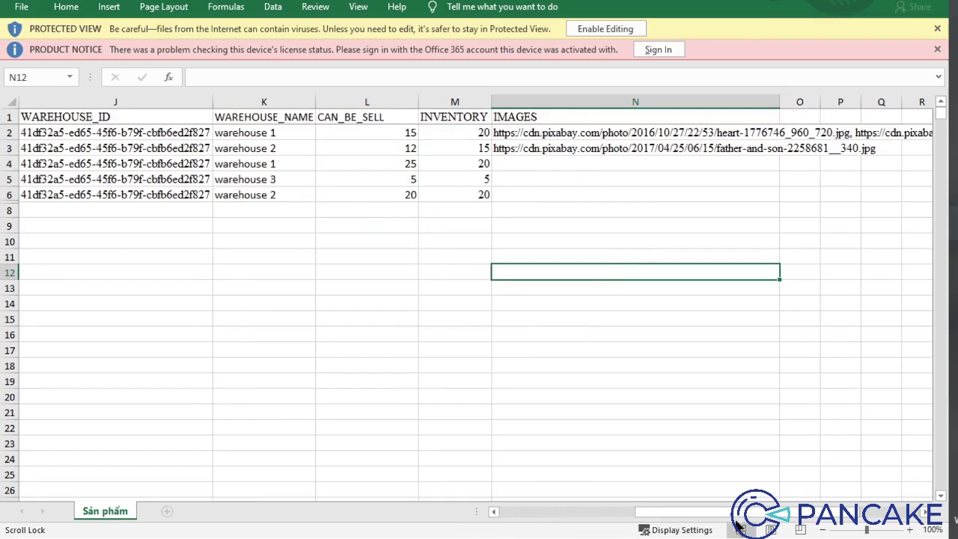
mouse_move(732, 521)
left_mouse_down()
mouse_move(796, 522)
mouse_move(760, 520)
left_mouse_up()
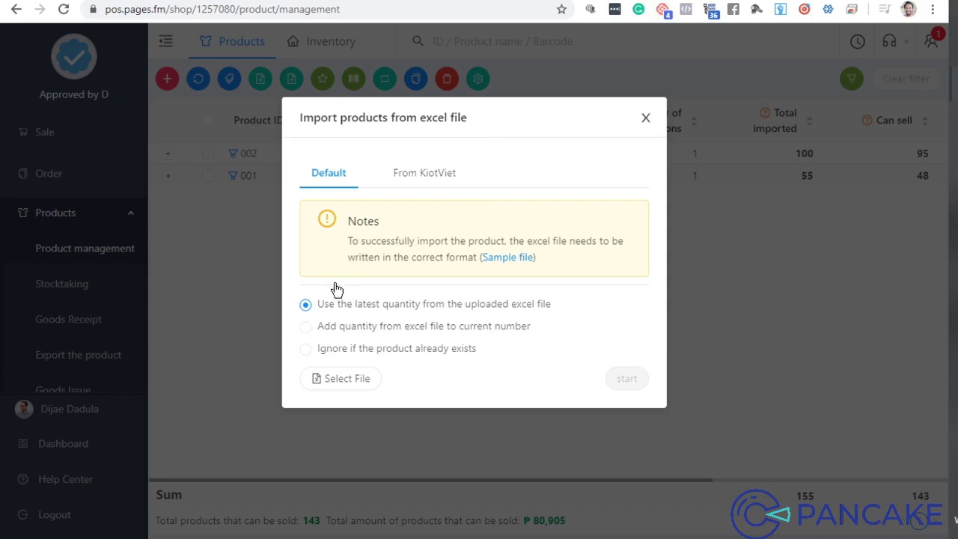
left_click(239, 285)
scroll(79, 345, "down", 3)
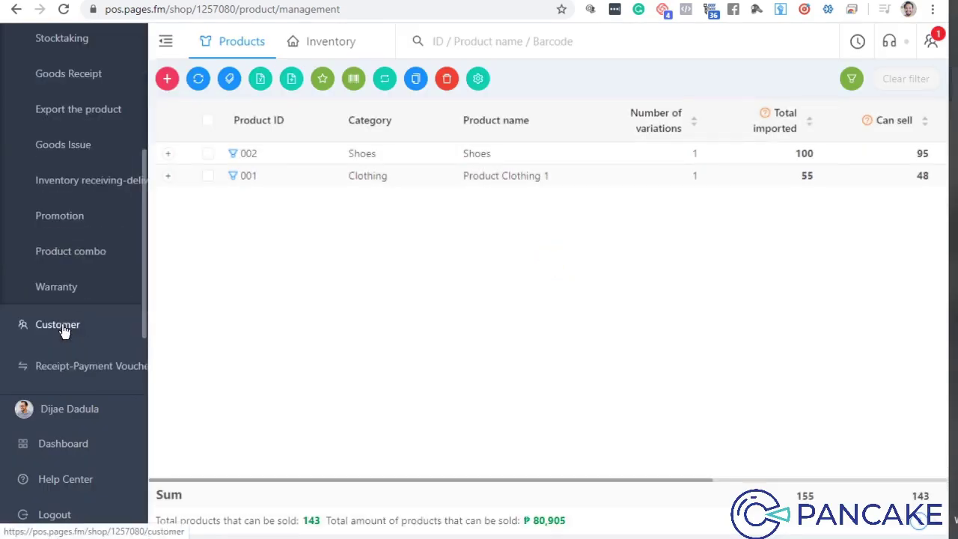
scroll(65, 331, "down", 2)
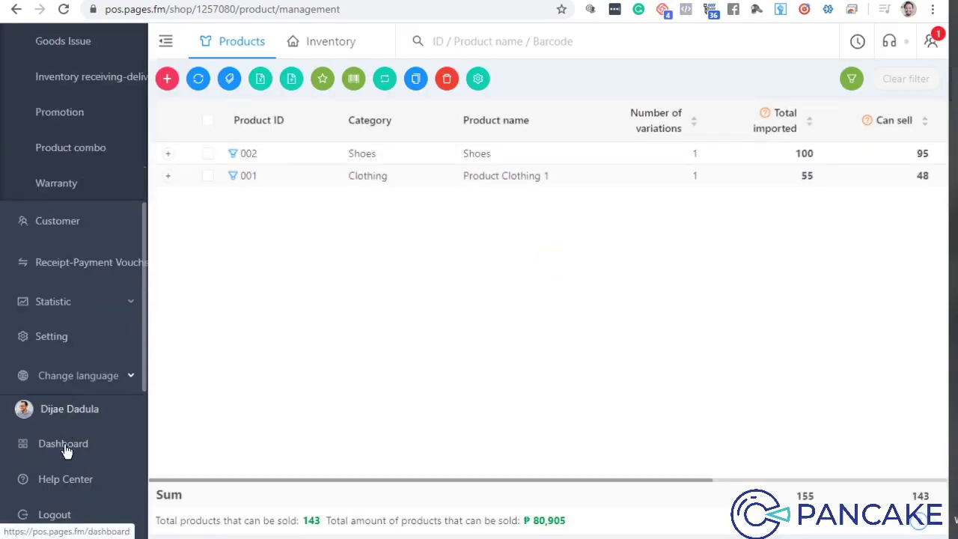
Inspect the Bacoor warehouse's edit form in Settings > Warehouse list, cancelling without changes.
left_click(71, 338)
left_click(238, 321)
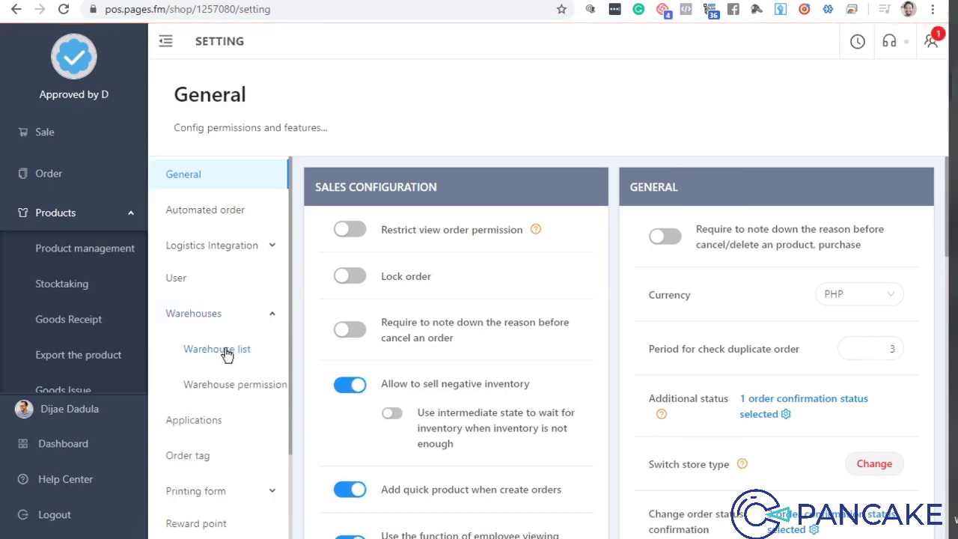
left_click(246, 349)
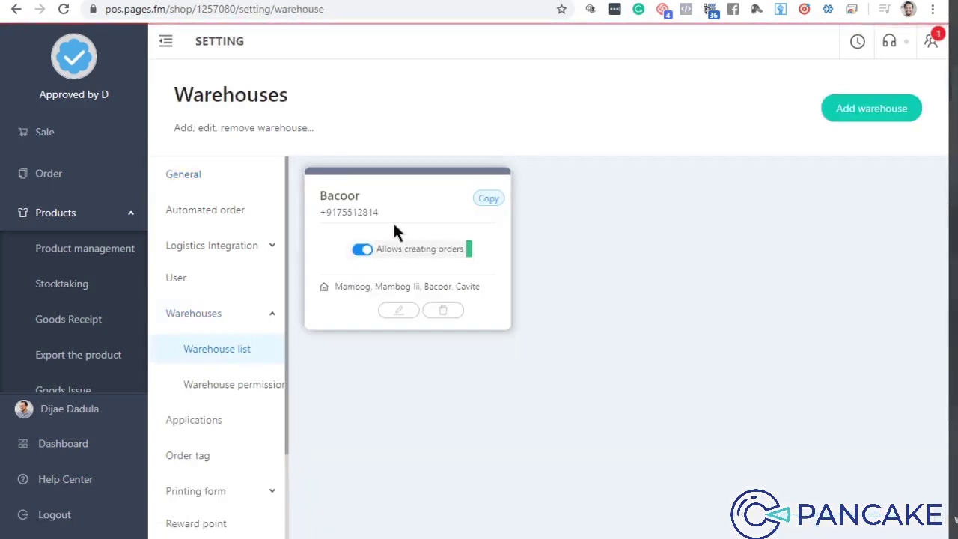
left_click(403, 313)
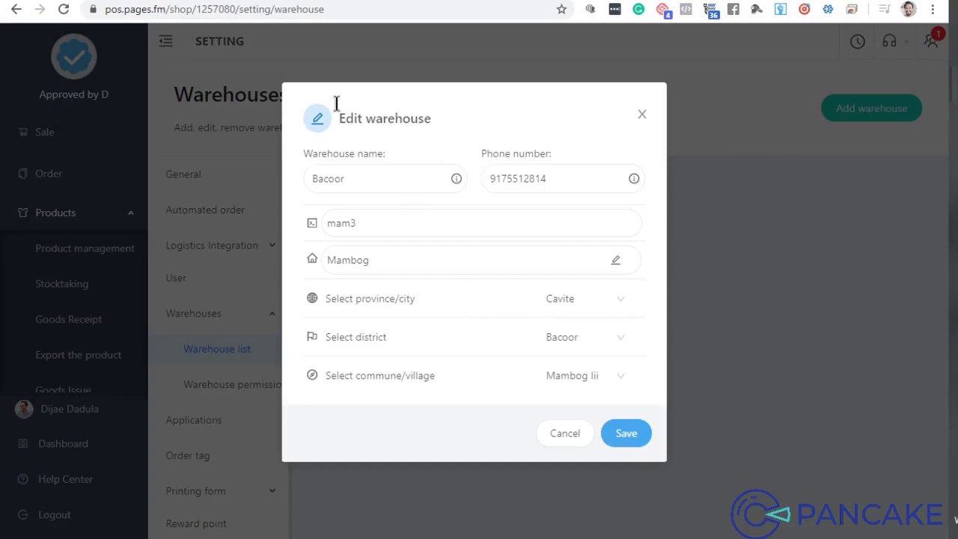
left_click_drag(352, 178, 306, 178)
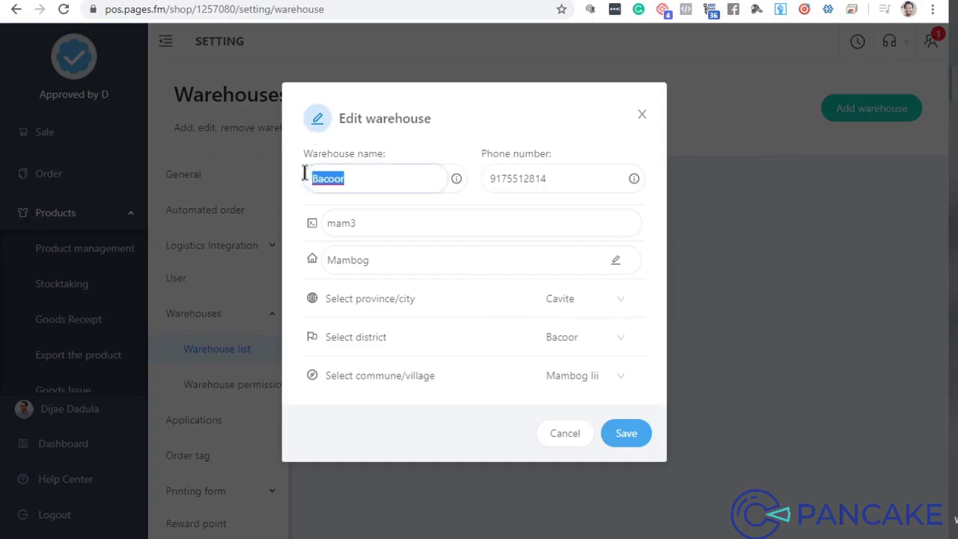
left_click(565, 435)
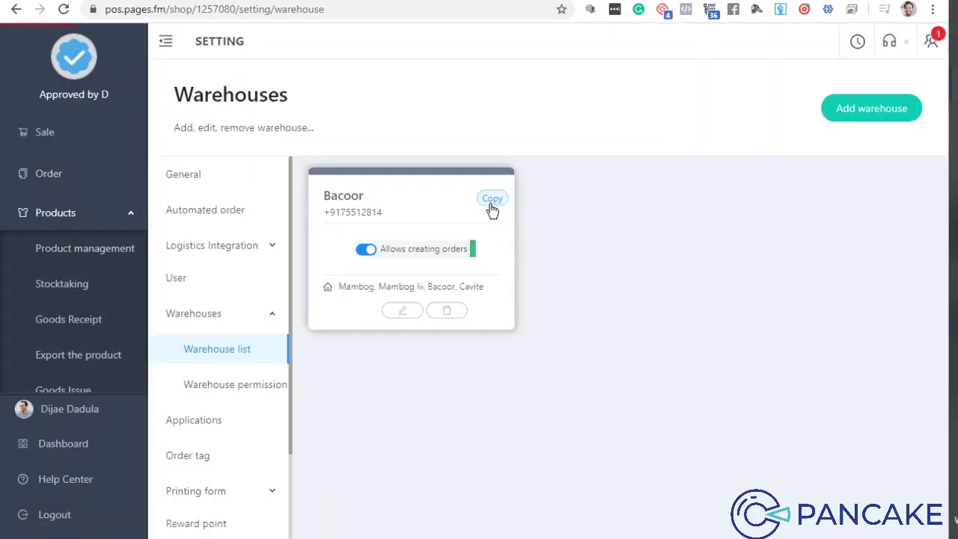
Preview Update category for product 002 to confirm Nike under Shoes, then deselect it.
left_click(84, 247)
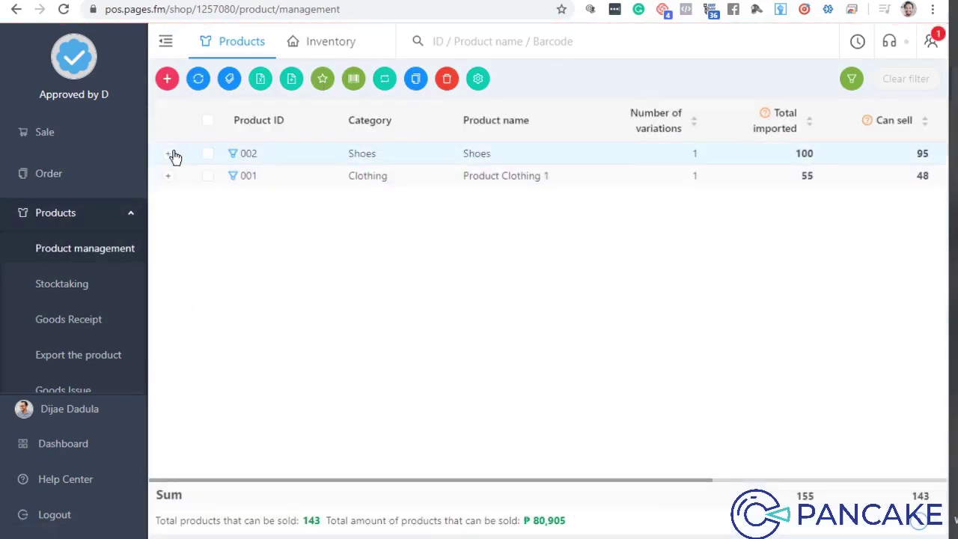
left_click(207, 155)
left_click(323, 78)
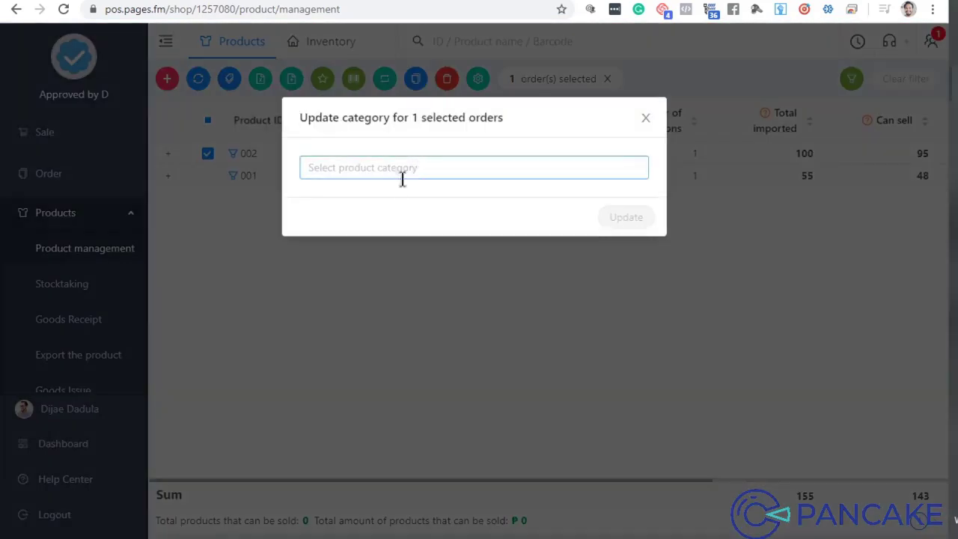
left_click(398, 165)
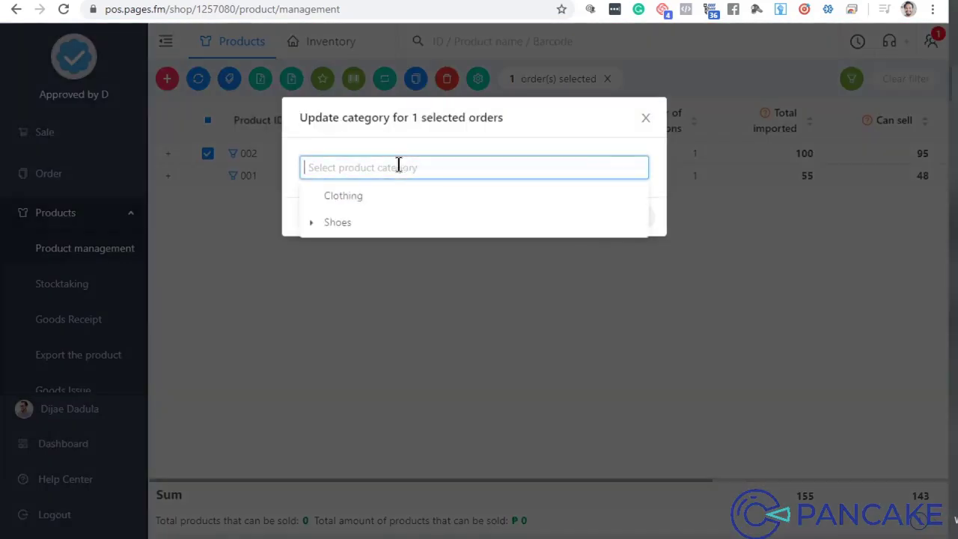
left_click(310, 225)
left_click(324, 320)
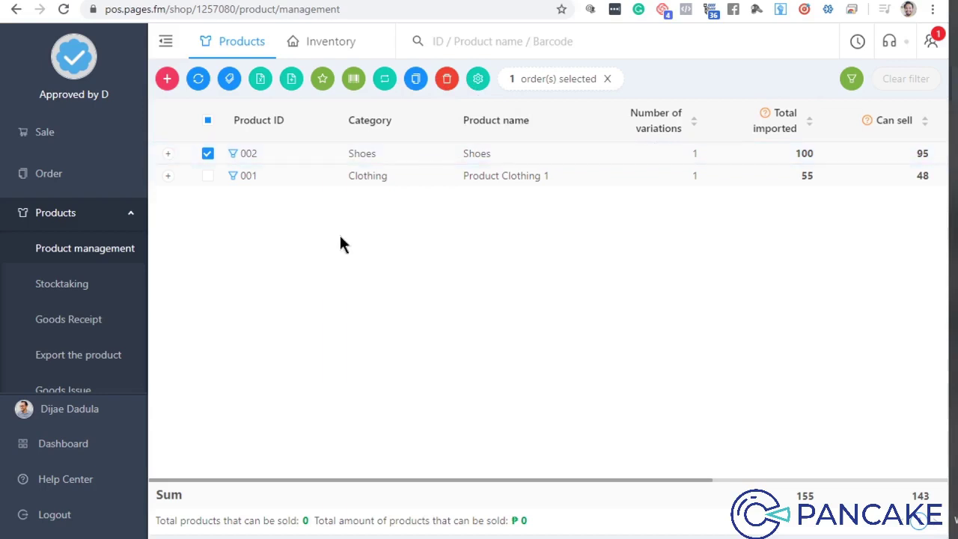
left_click(208, 154)
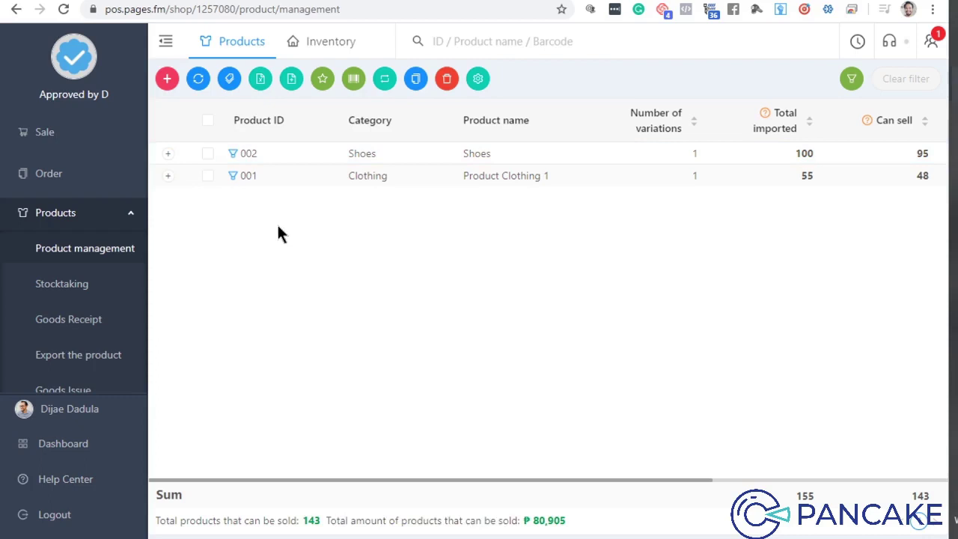
Start a new product with the pasted Nike Kobe name and out-of-stock alert limit 5.
left_click(169, 79)
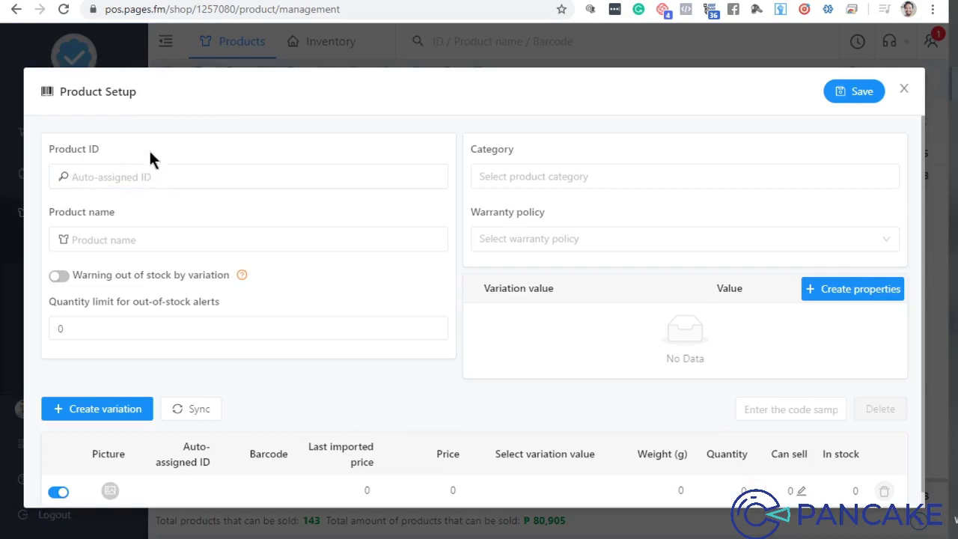
left_click(179, 239)
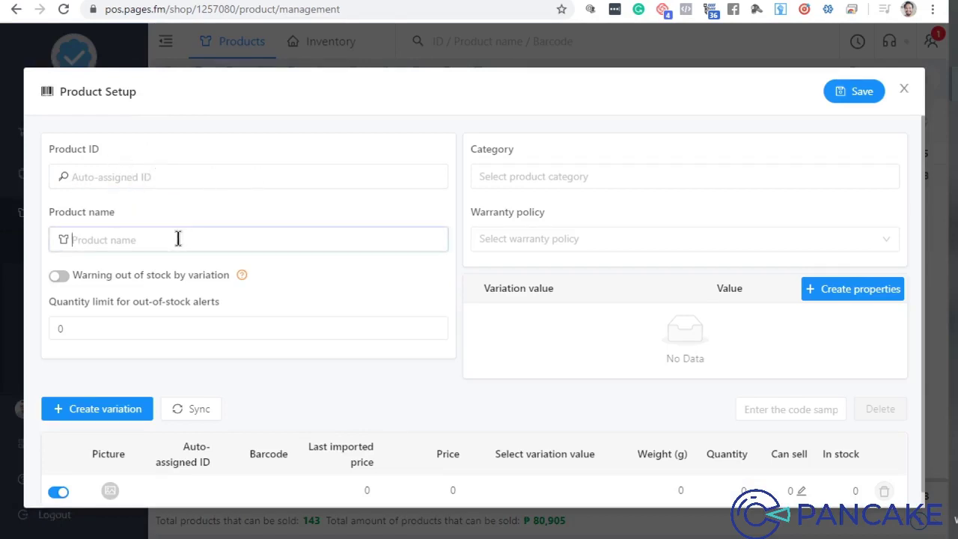
type("Nike_Kobe_Bryant Mamba Focus EP")
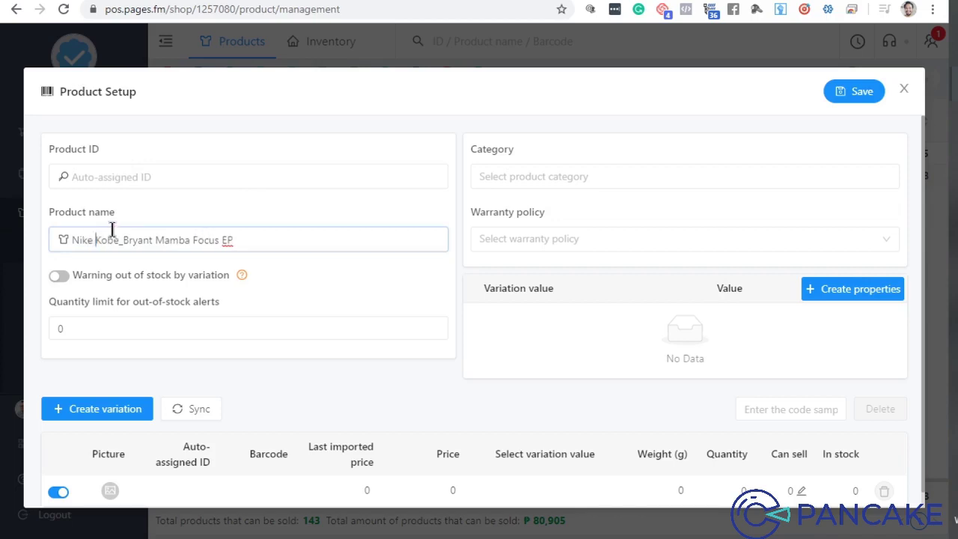
left_click_drag(122, 240, 119, 239)
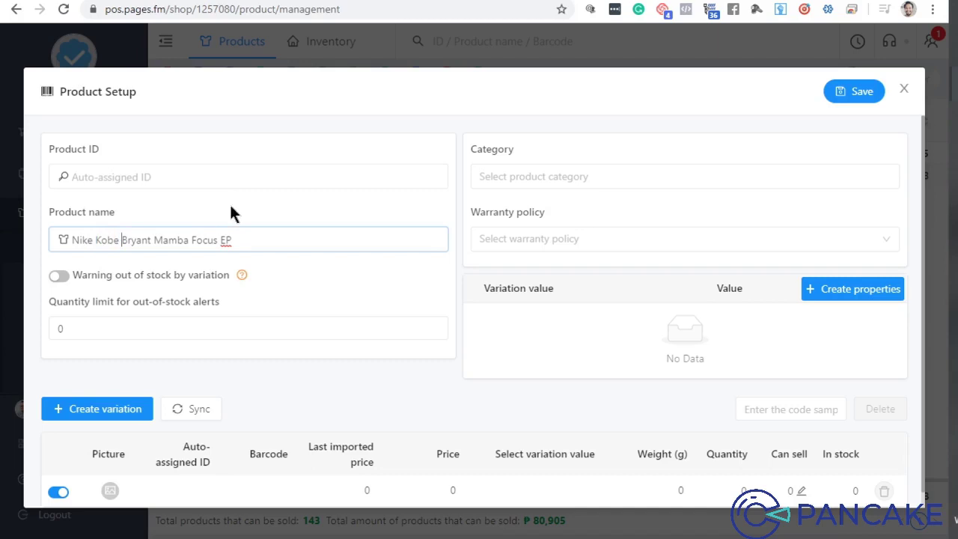
left_click(246, 217)
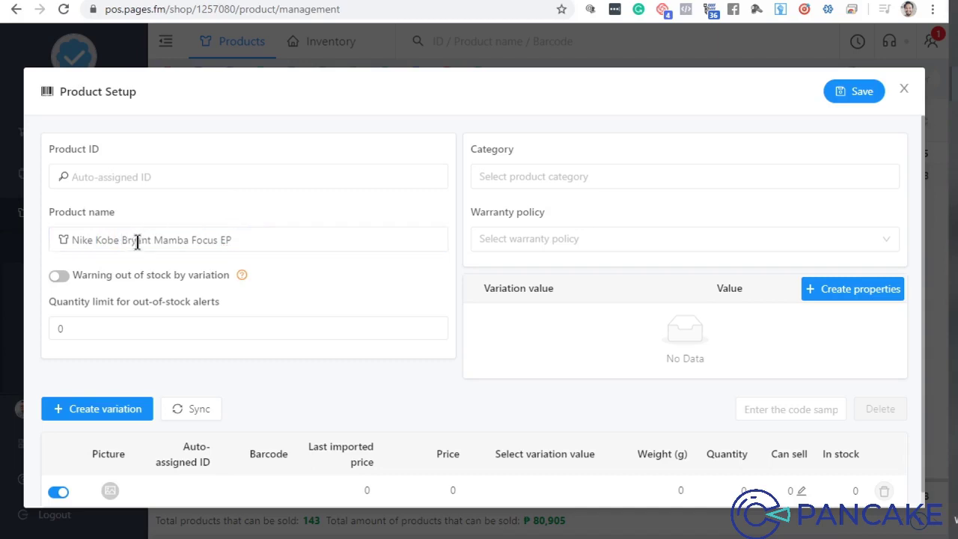
double_click(97, 330)
type("5")
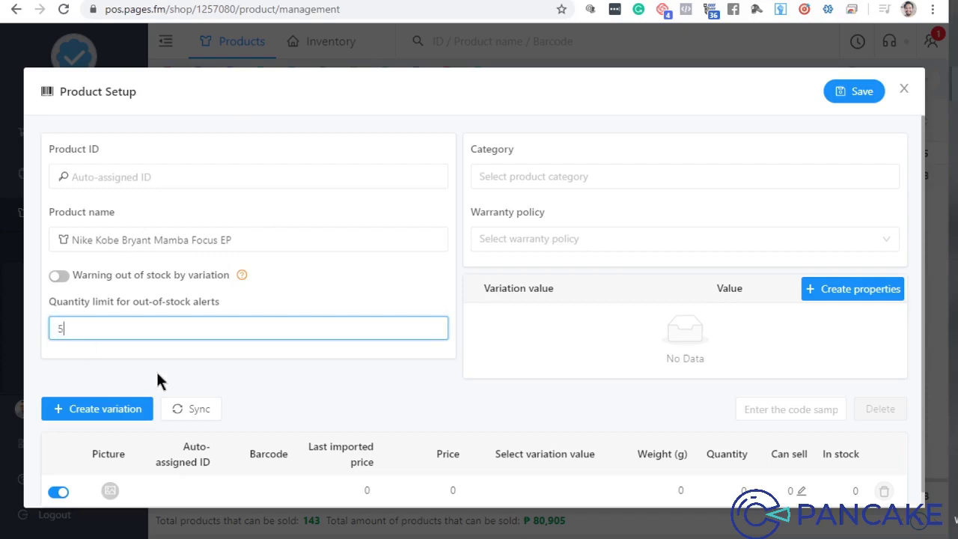
left_click(162, 349)
Assign the Nike and Shoes categories and a 60 days warranty policy.
left_click(562, 176)
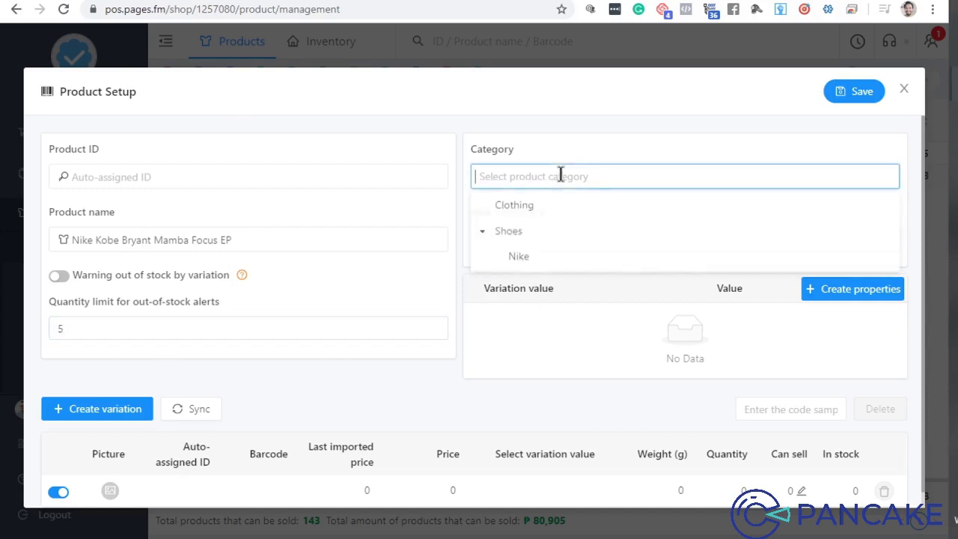
left_click(531, 259)
left_click(545, 139)
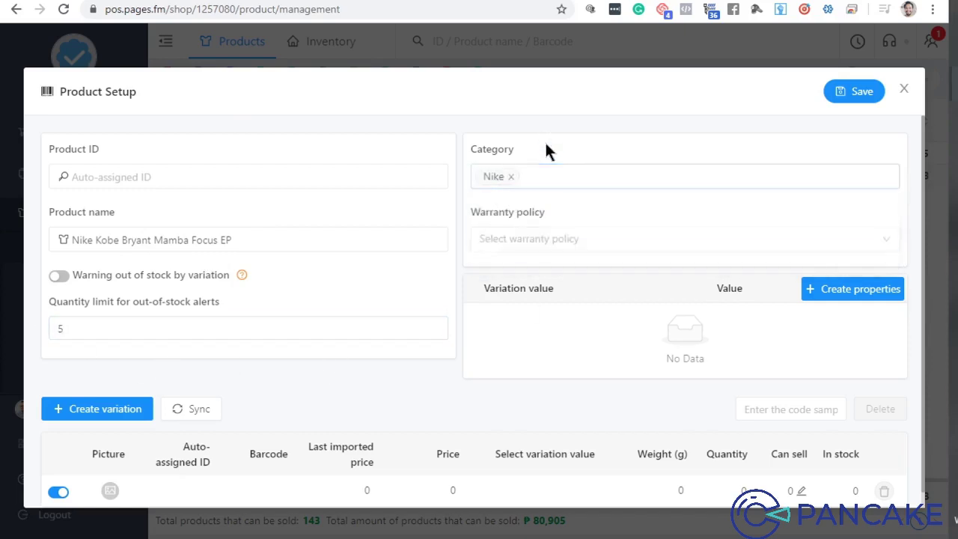
left_click(544, 175)
left_click(540, 232)
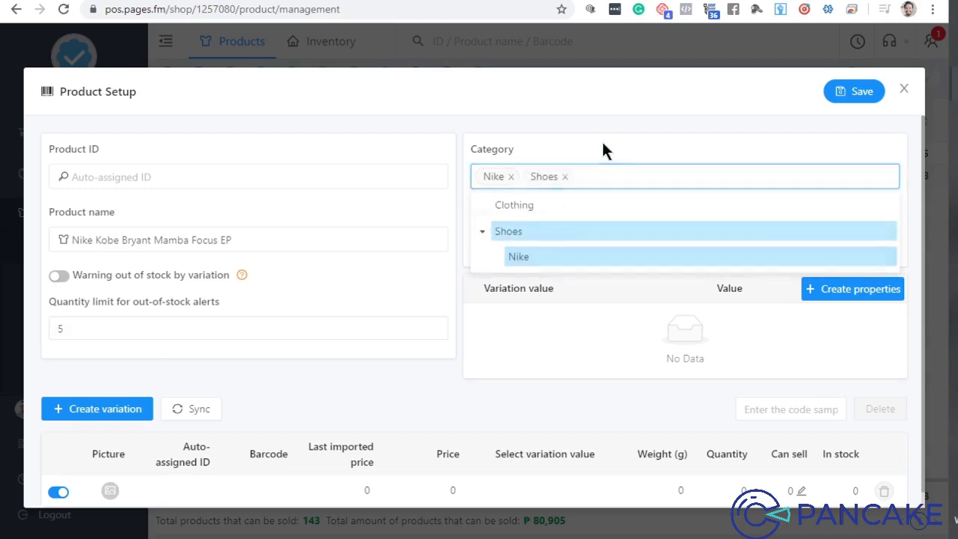
left_click(601, 142)
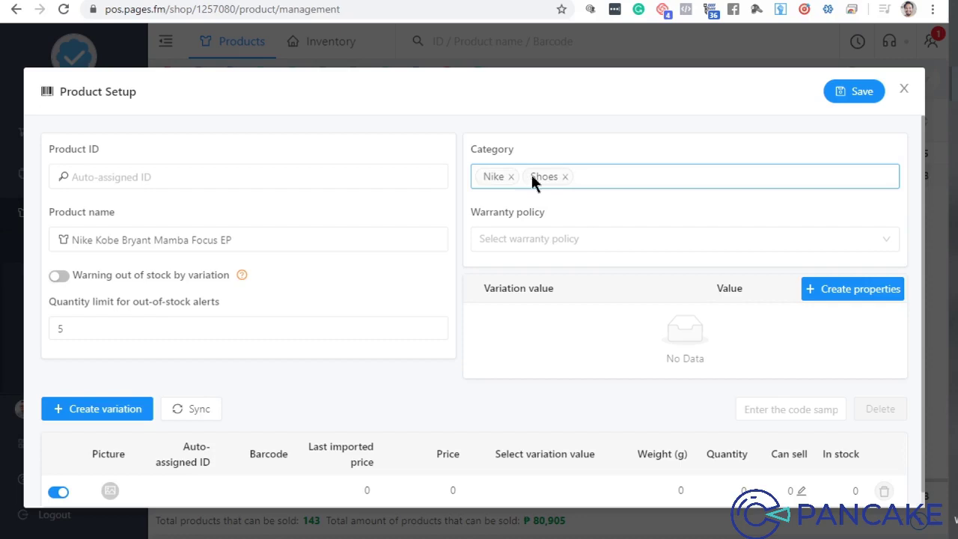
left_click(527, 240)
left_click(529, 268)
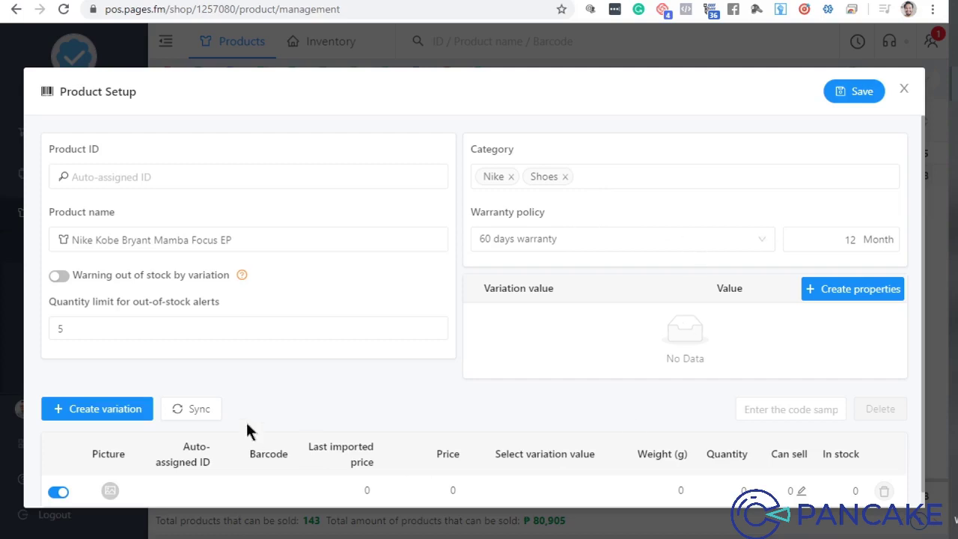
Add a variation property row, then remove the unneeded row.
scroll(249, 431, "down", 1)
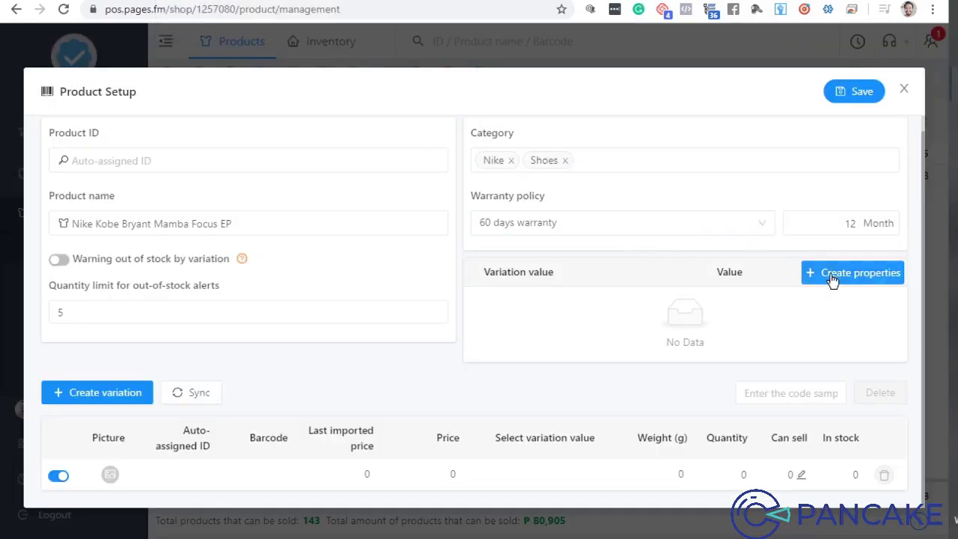
left_click(832, 289)
left_click(511, 318)
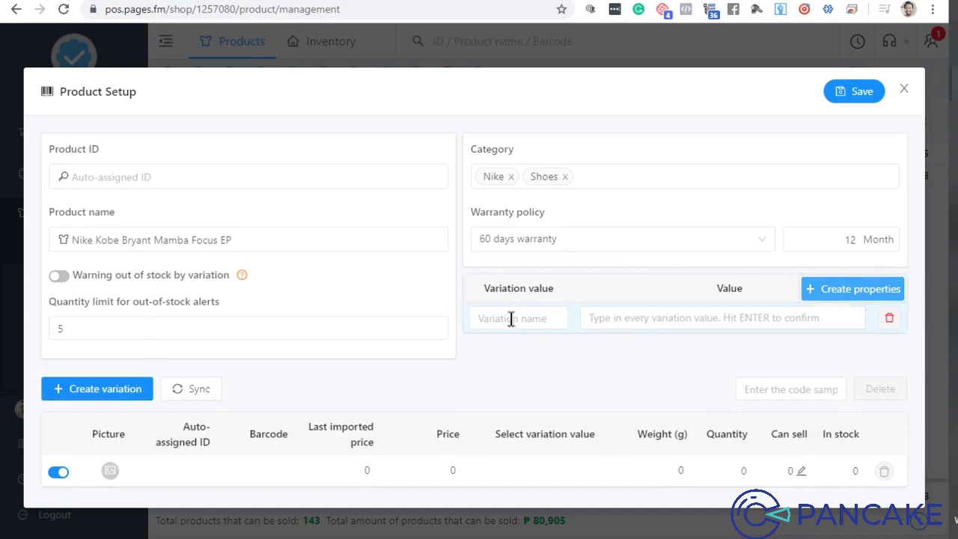
left_click(889, 317)
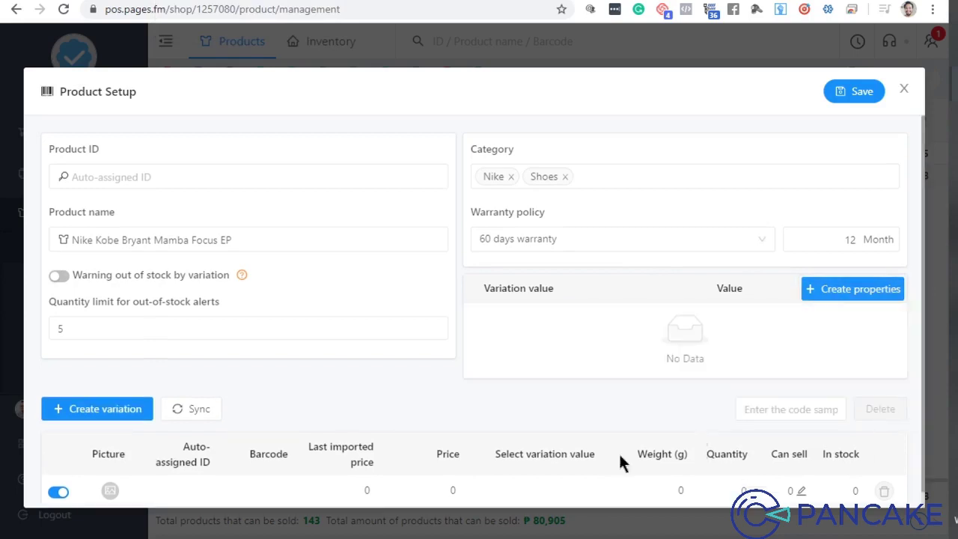
Open the variation row's picture upload and dismiss the file picker without choosing.
scroll(404, 336, "down", 1)
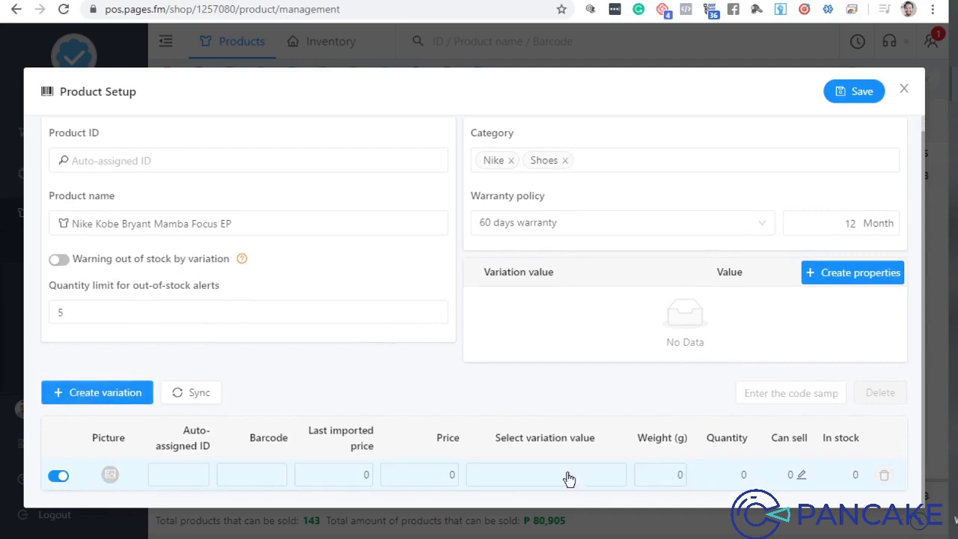
left_click(110, 475)
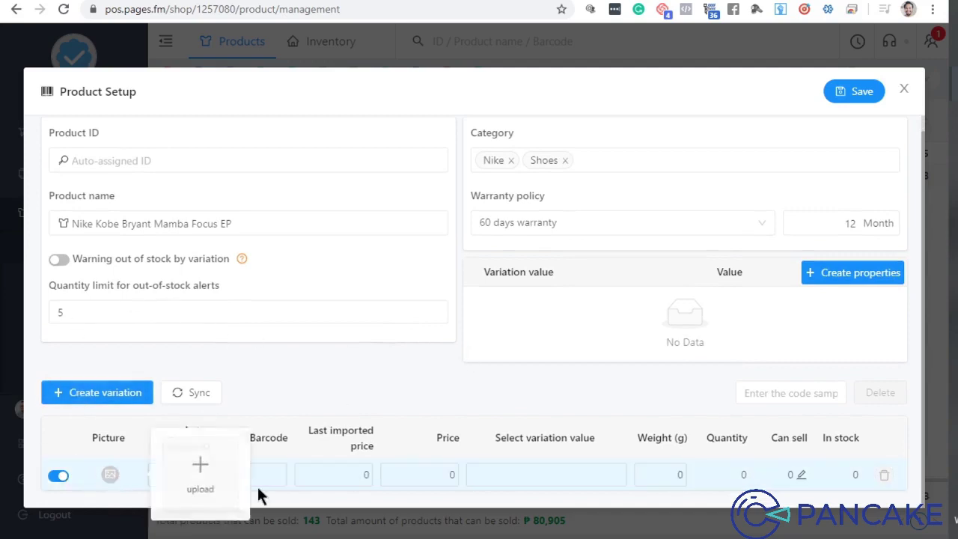
left_click(214, 467)
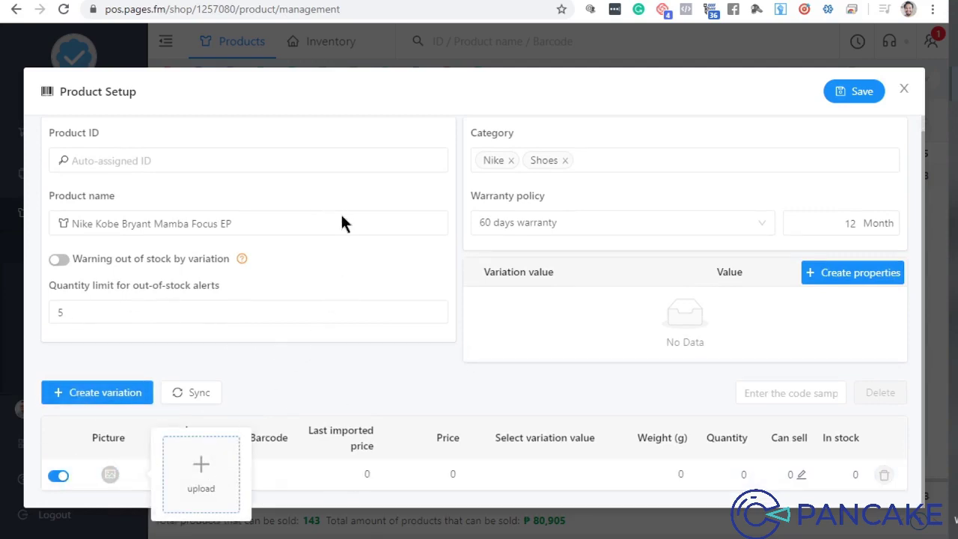
key("Escape")
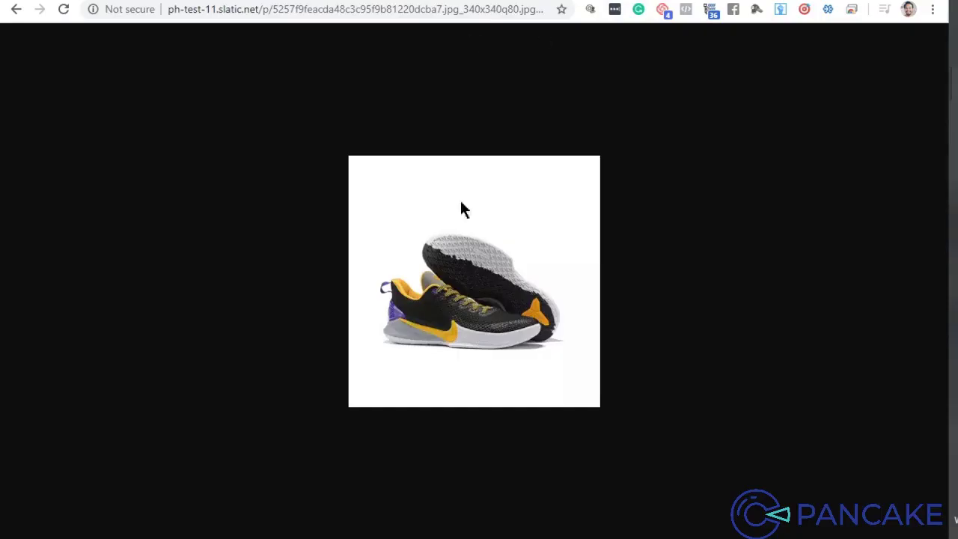
Save the black-and-yellow Mamba Focus shoe image as s1.jpg (All Files) and open it.
right_click(463, 252)
left_click(484, 277)
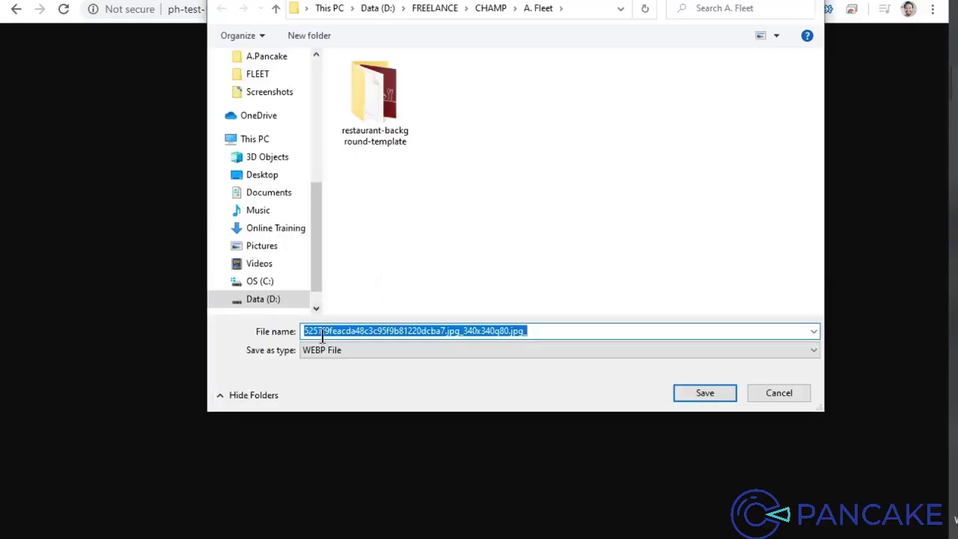
left_click(330, 350)
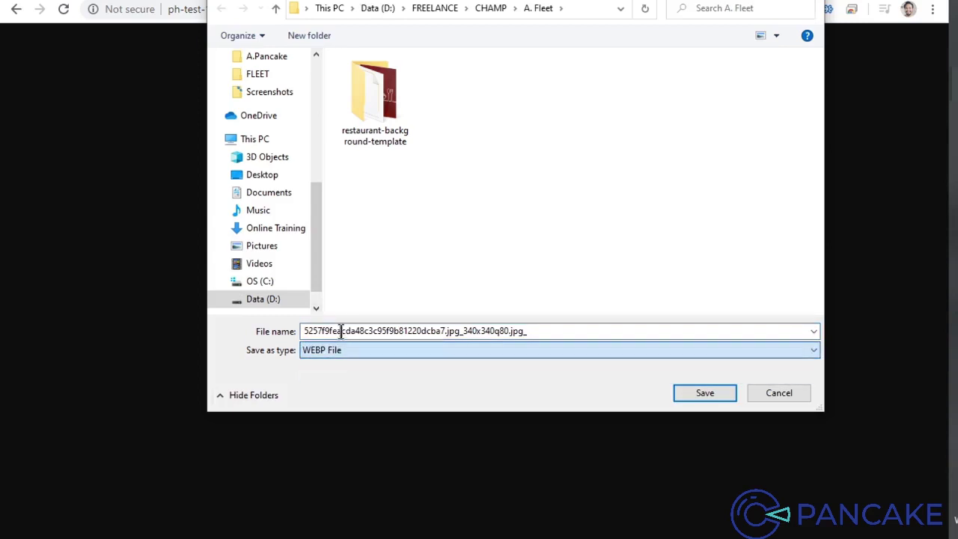
left_click(340, 332)
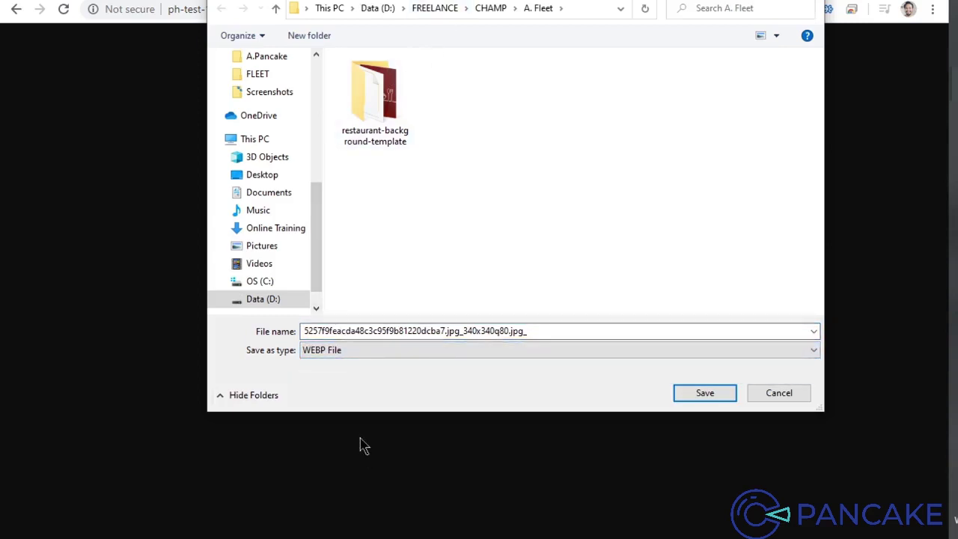
double_click(383, 330)
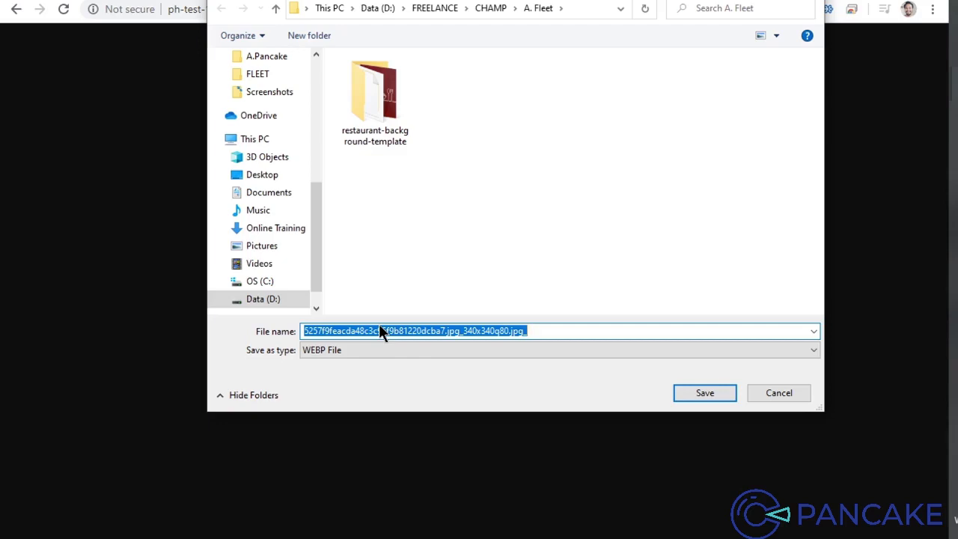
type("s1.j")
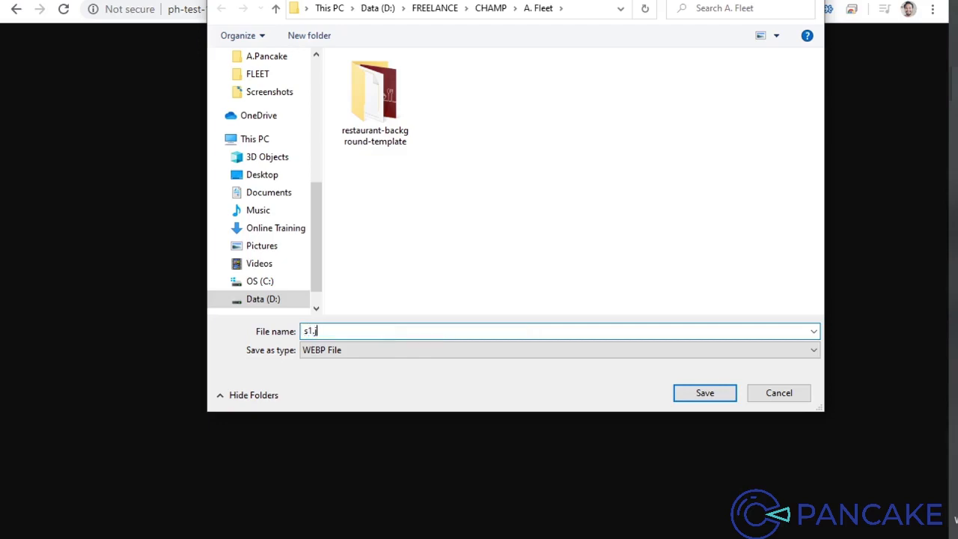
left_click(332, 349)
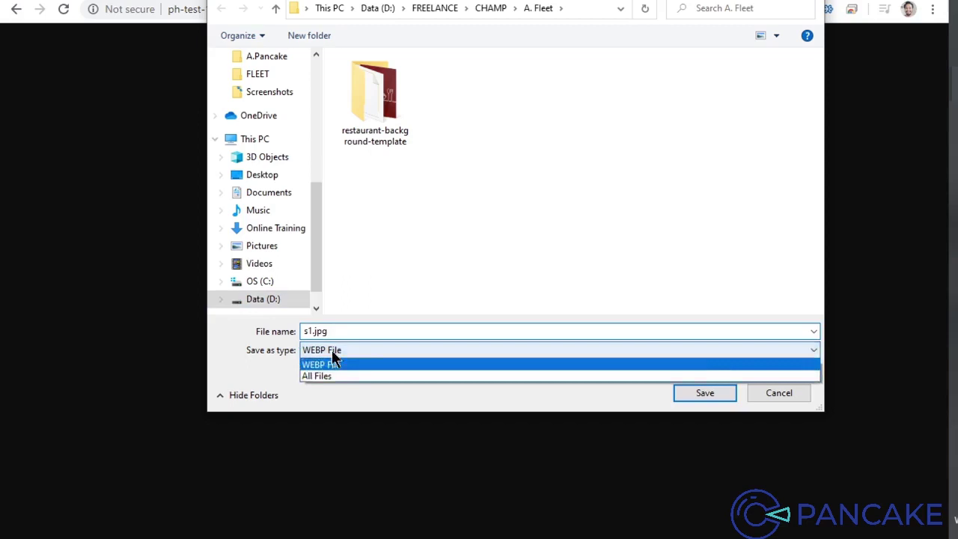
left_click(356, 376)
left_click(699, 391)
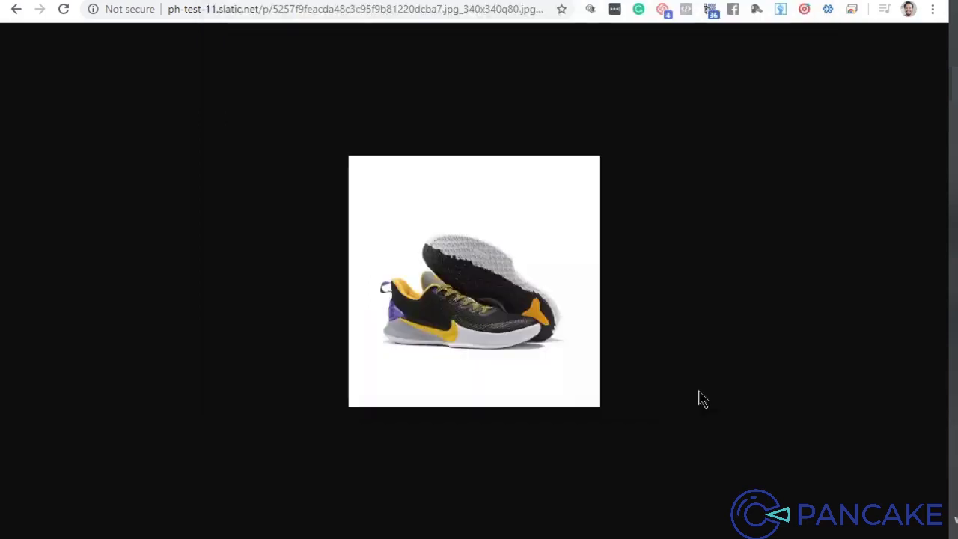
left_click(104, 517)
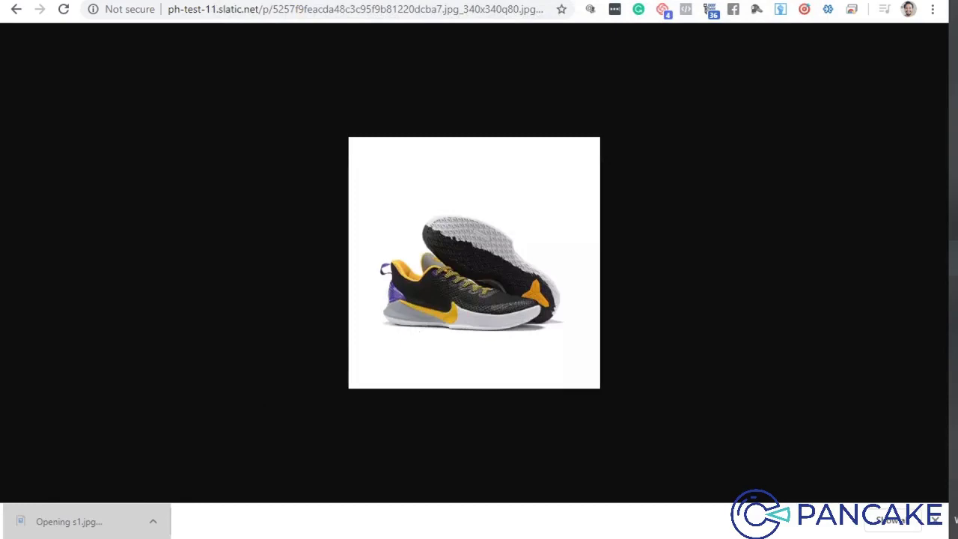
Open the second product's image link from cell E3 in a new tab.
left_click(613, 83)
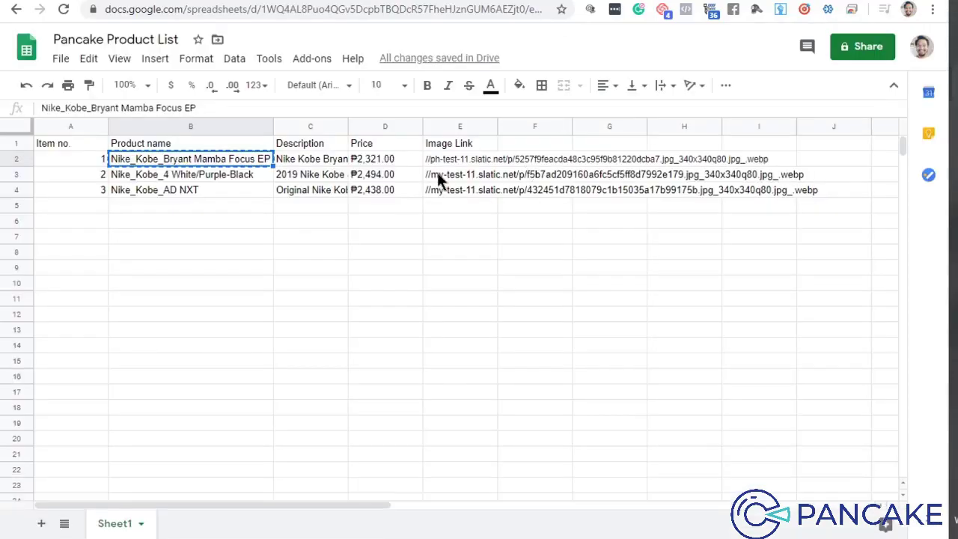
left_click(438, 176)
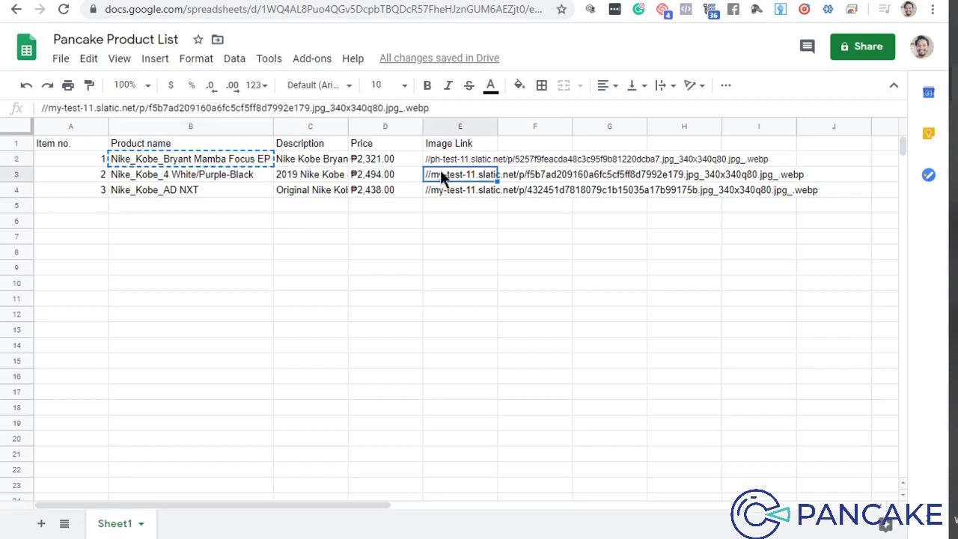
key("ctrl+c")
key("ctrl+t")
key("ctrl+v")
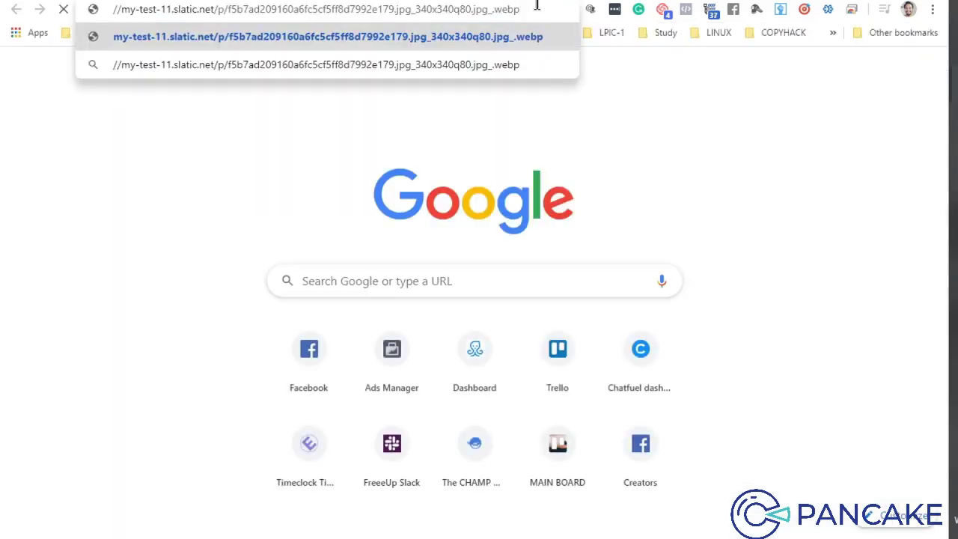
key("Return")
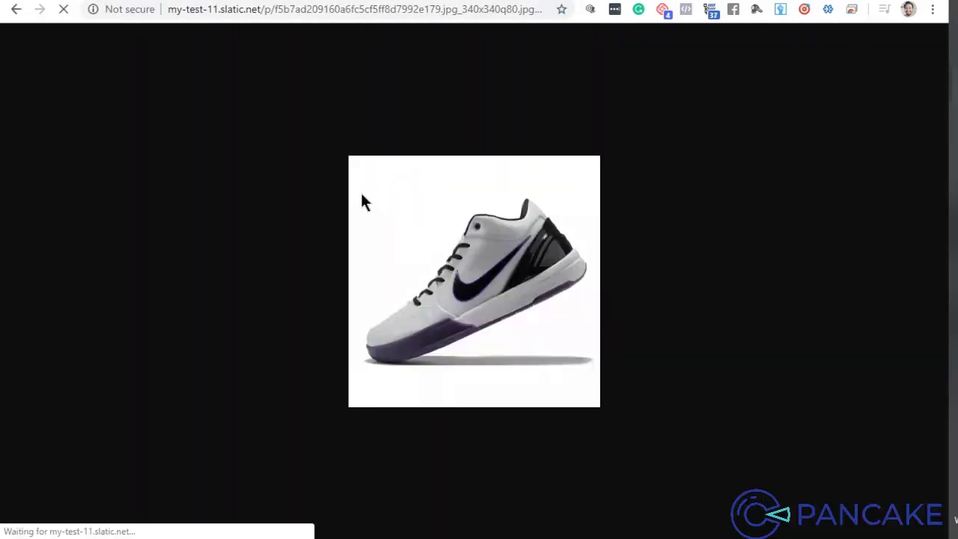
Save the second shoe image as s2.jpg using the All Files type.
right_click(492, 217)
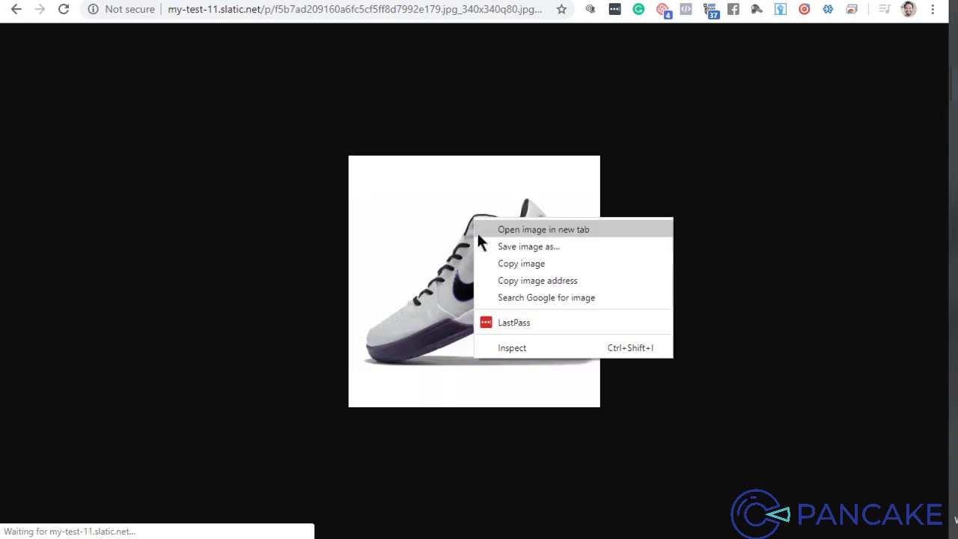
left_click(490, 247)
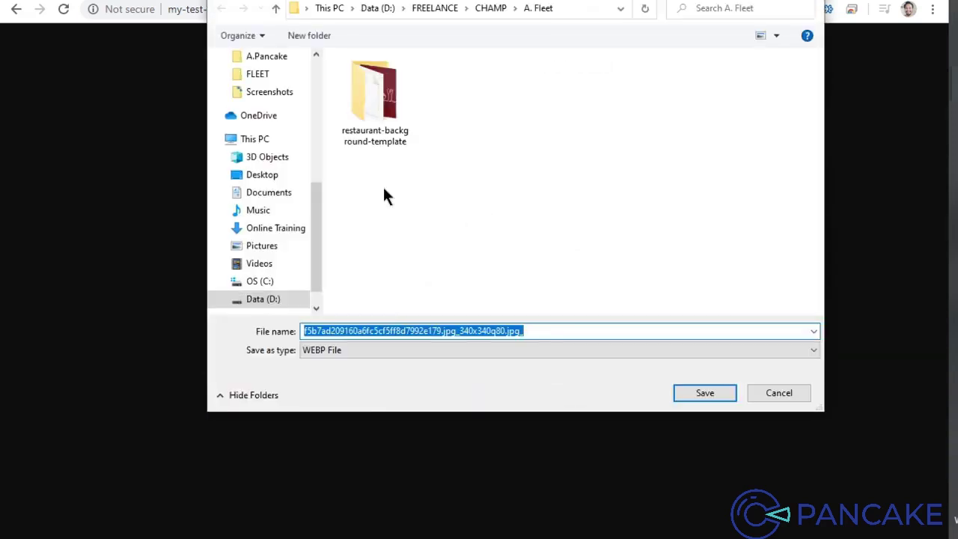
left_click(375, 350)
left_click(334, 376)
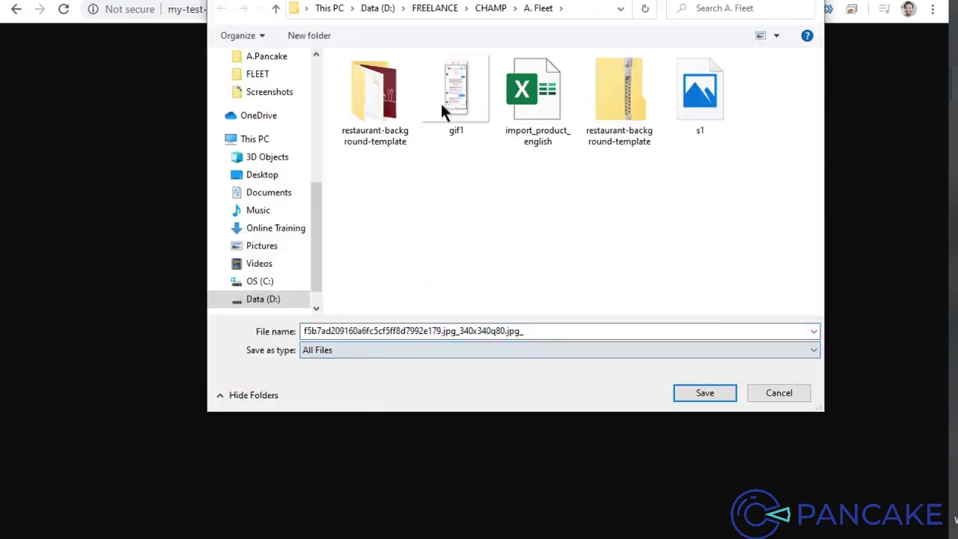
left_click(700, 90)
left_click(390, 331)
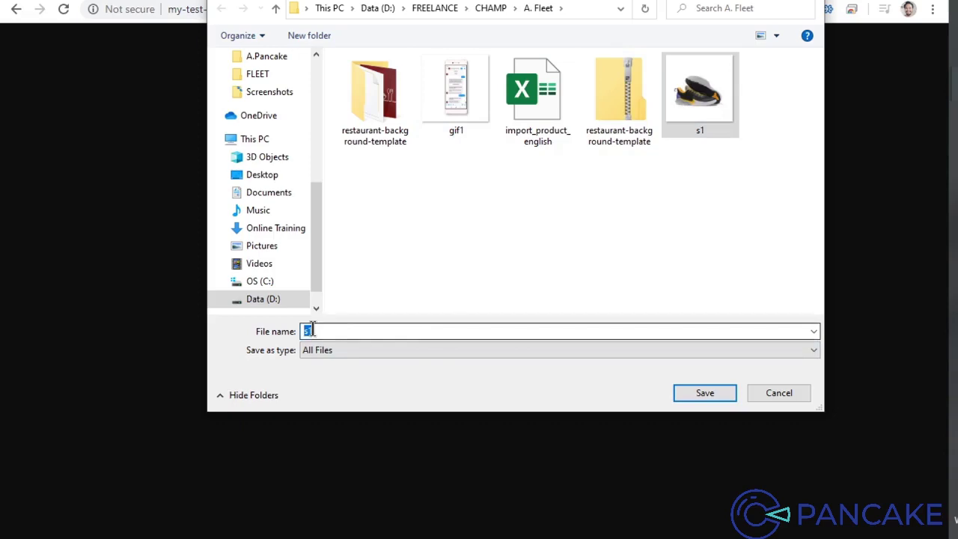
left_click(411, 336)
key("BackSpace")
type("2.jpg")
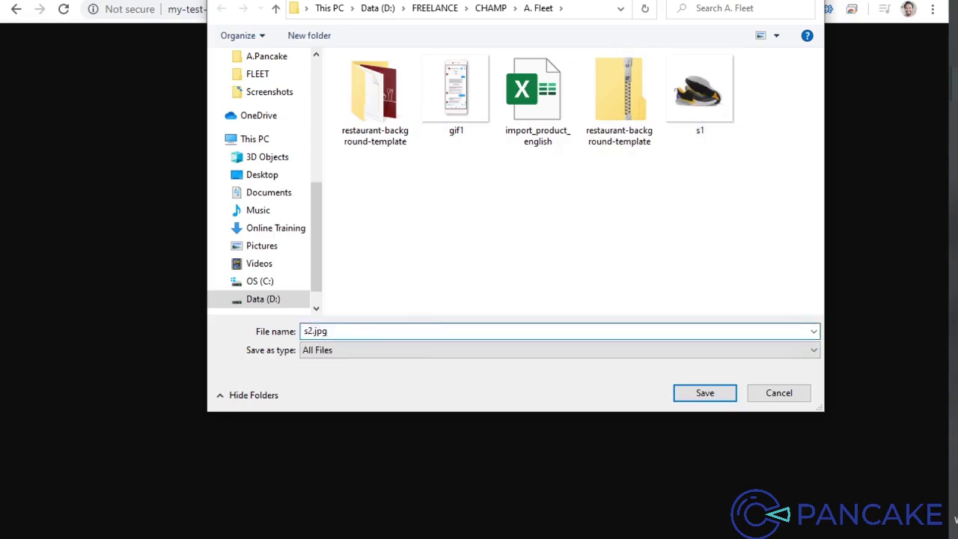
key("Return")
Open the third product's image link from cell E4 in a new tab.
key("ctrl+Tab")
key("ctrl+Tab")
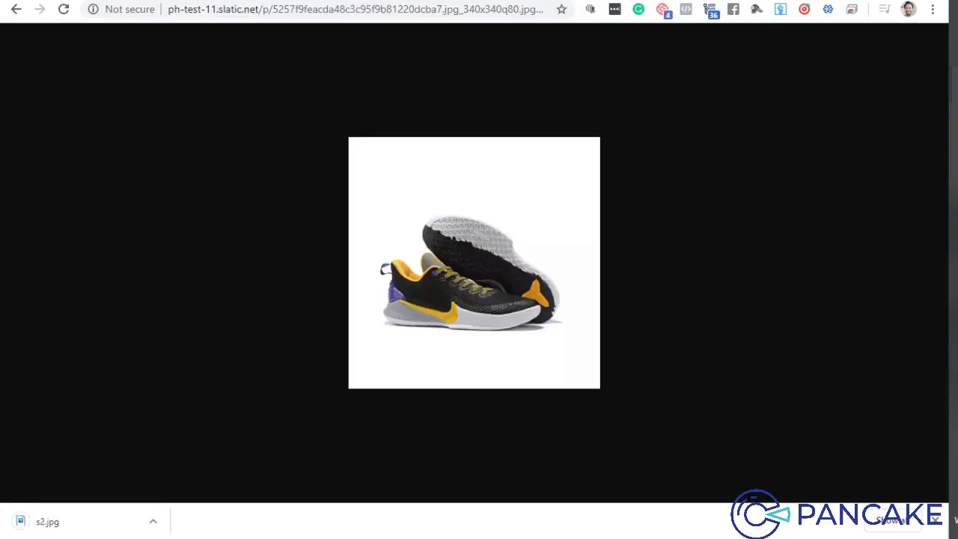
key("ctrl+shift+Tab")
left_click(470, 189)
key("ctrl+c")
key("ctrl+t")
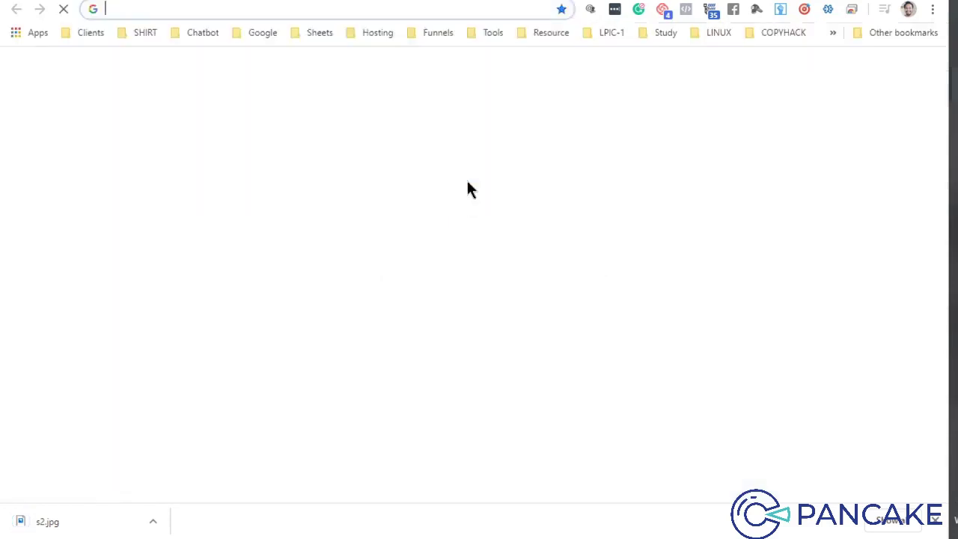
key("ctrl+v")
key("Return")
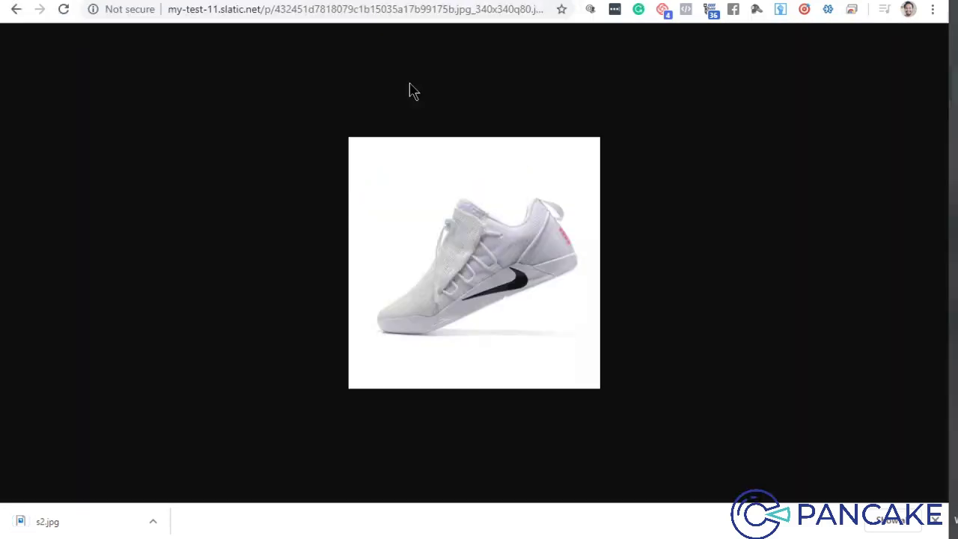
Save the white shoe image as s3.jpg using the All Files type.
right_click(494, 262)
left_click(512, 292)
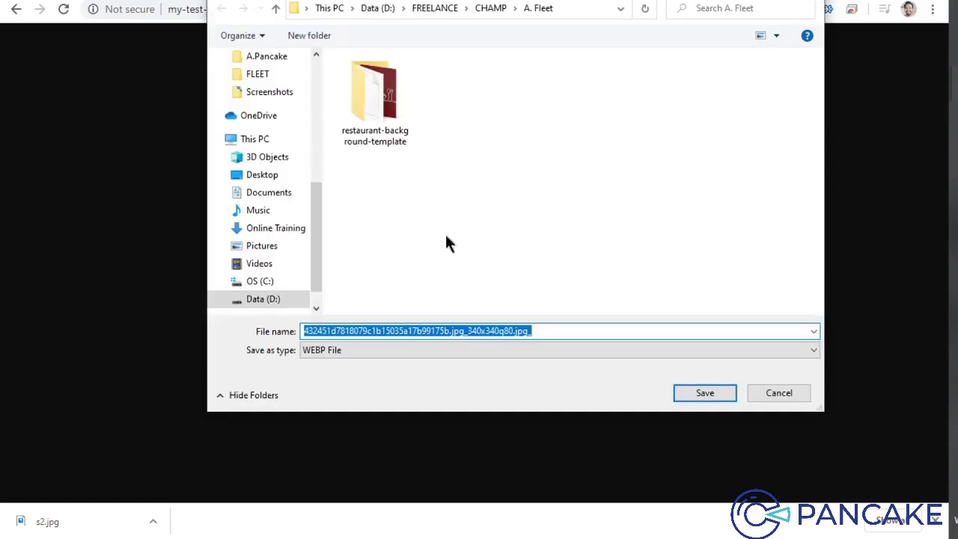
left_click(408, 349)
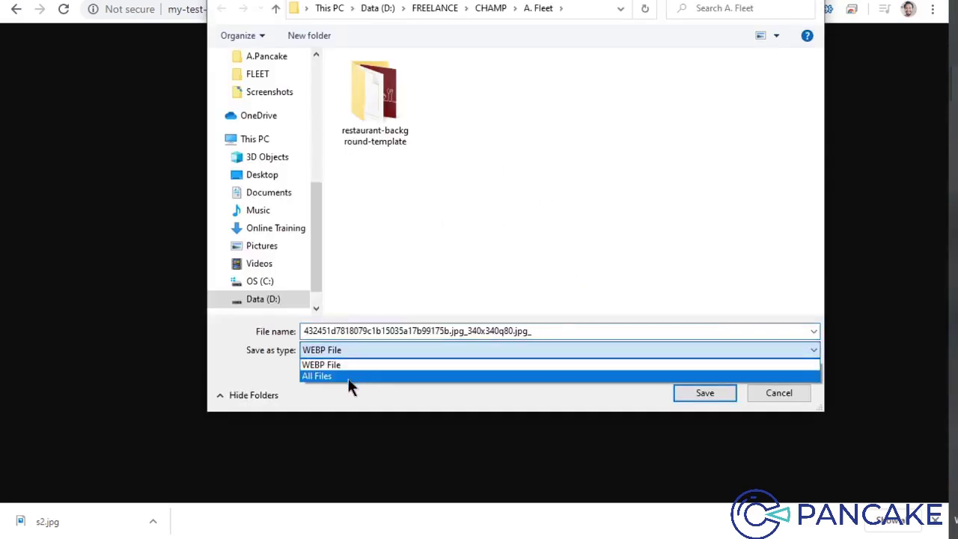
left_click(291, 377)
left_click(781, 93)
left_click(320, 334)
double_click(322, 334)
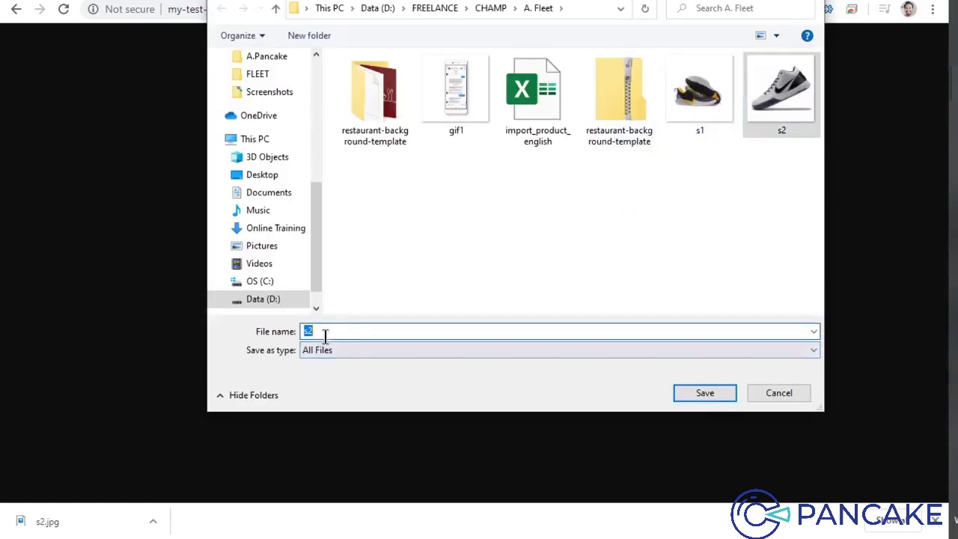
left_click(324, 335)
key("BackSpace")
type("3")
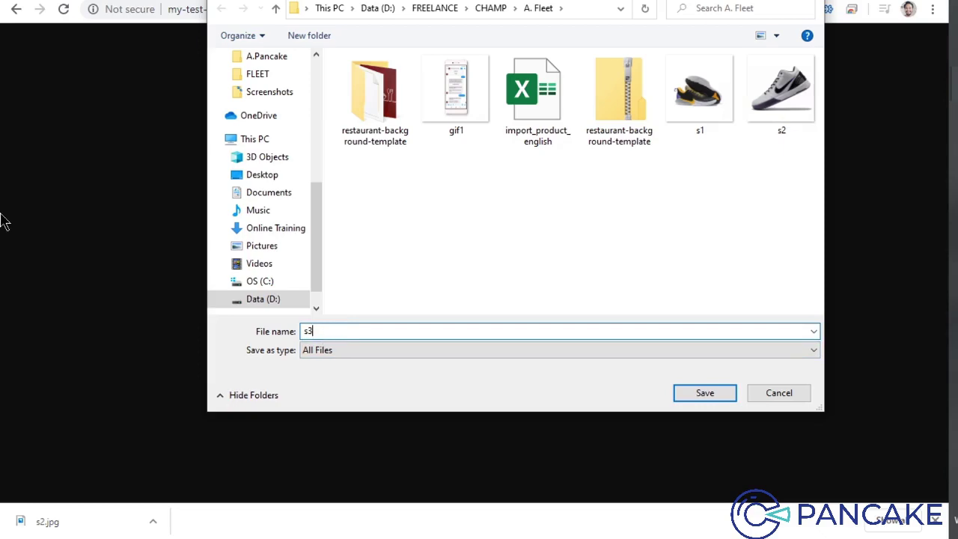
key("Return")
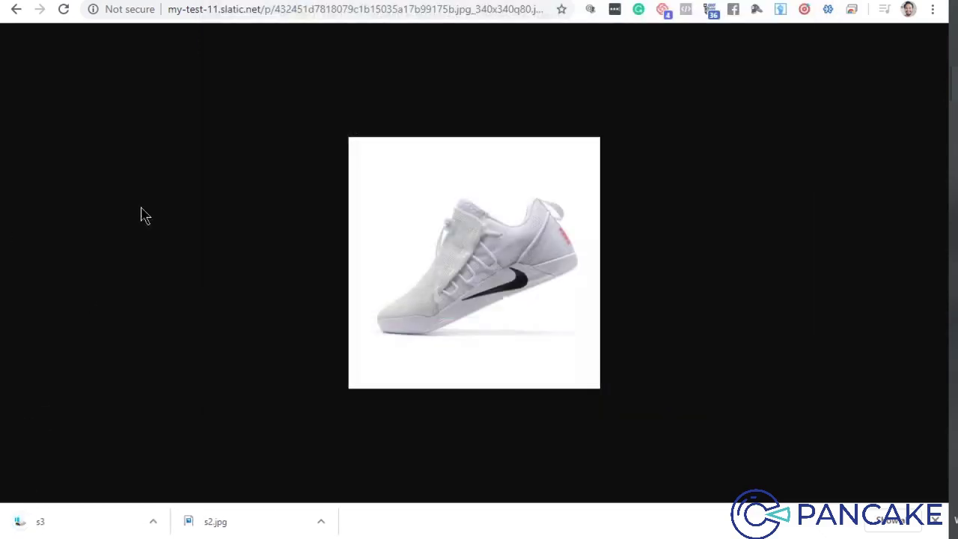
Return to the Pancake POS product setup and its variation picture picker.
key("ctrl+w")
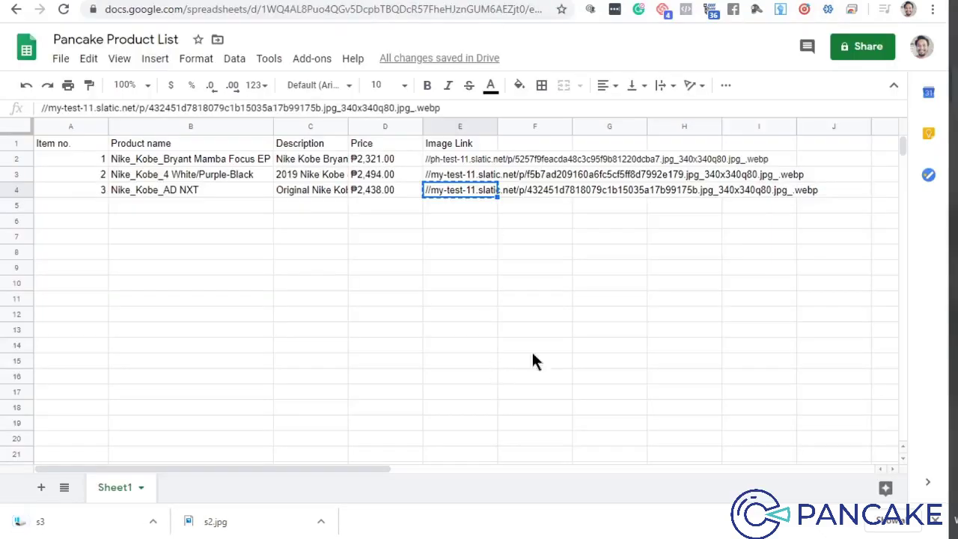
key("ctrl+Tab")
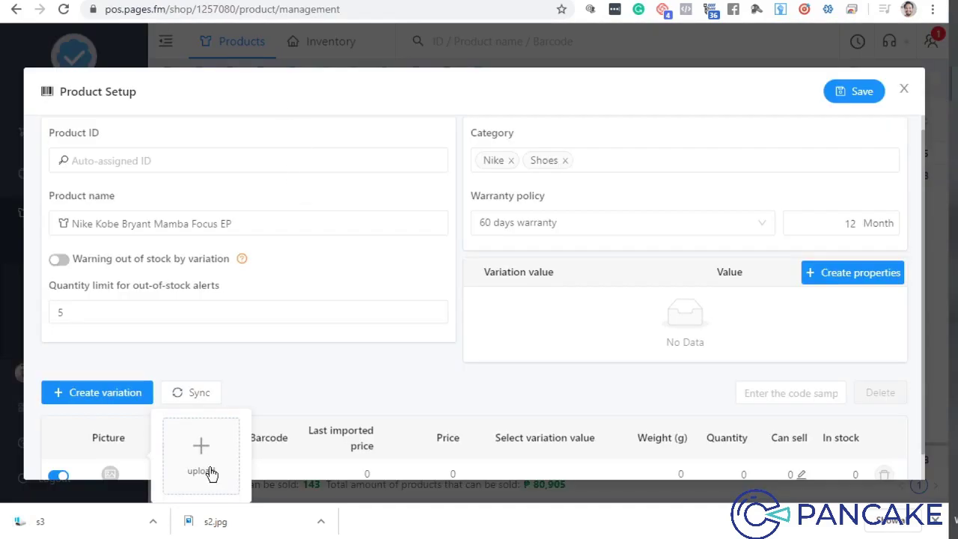
left_click(209, 470)
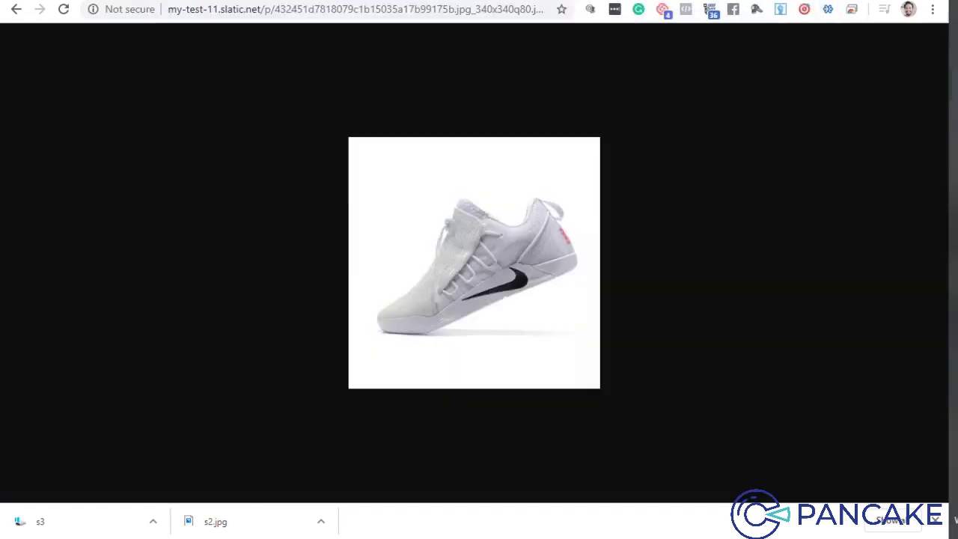
Save the shoe image again as s3.jpg with the All Files type.
right_click(487, 228)
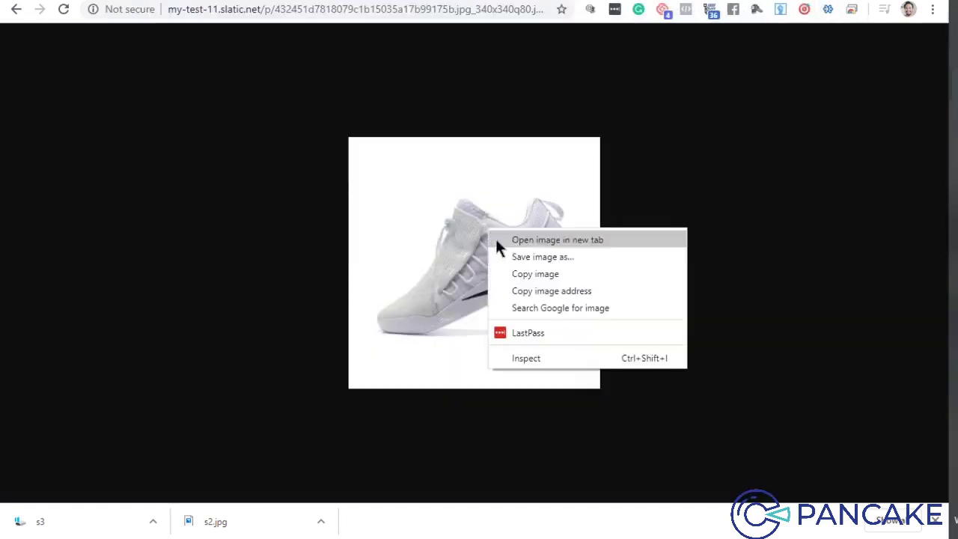
left_click(507, 261)
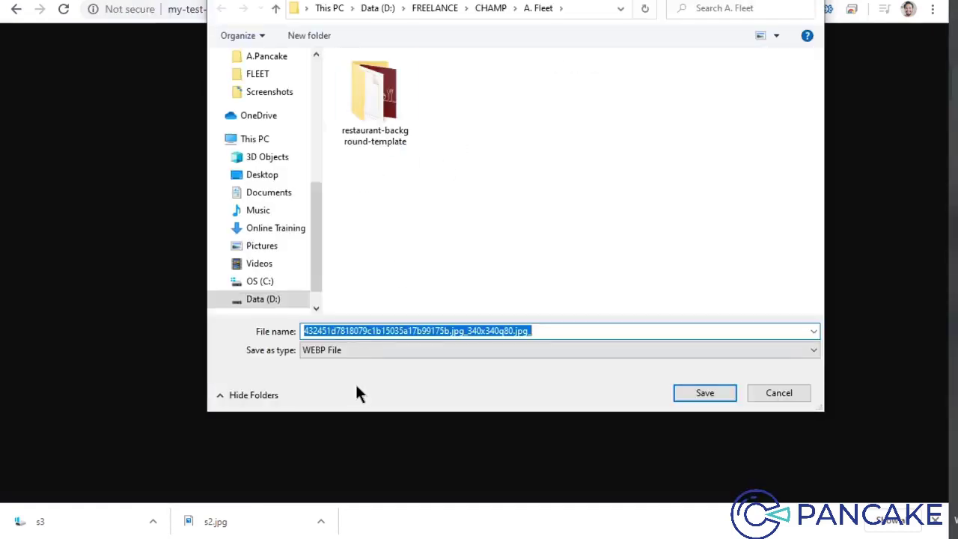
left_click(348, 350)
left_click(338, 376)
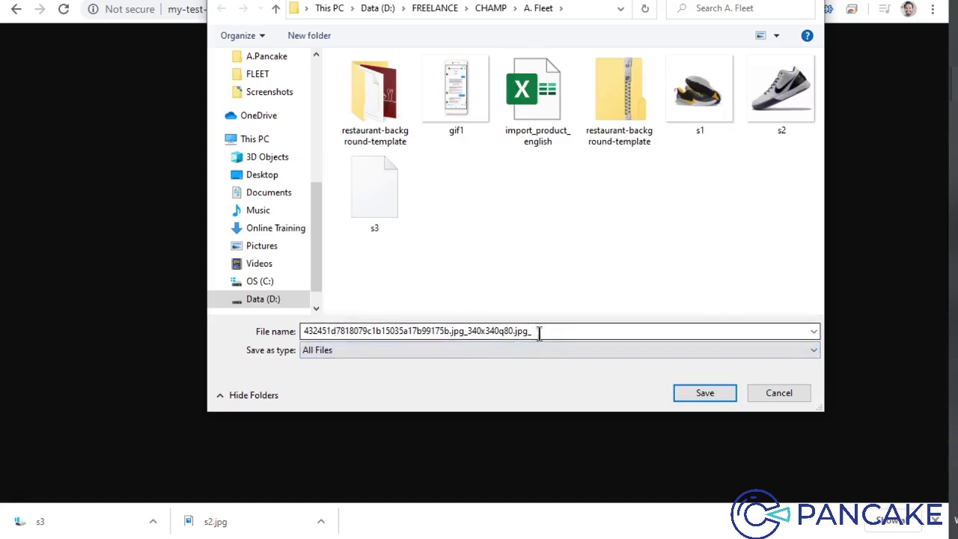
key("ctrl+a")
type("23")
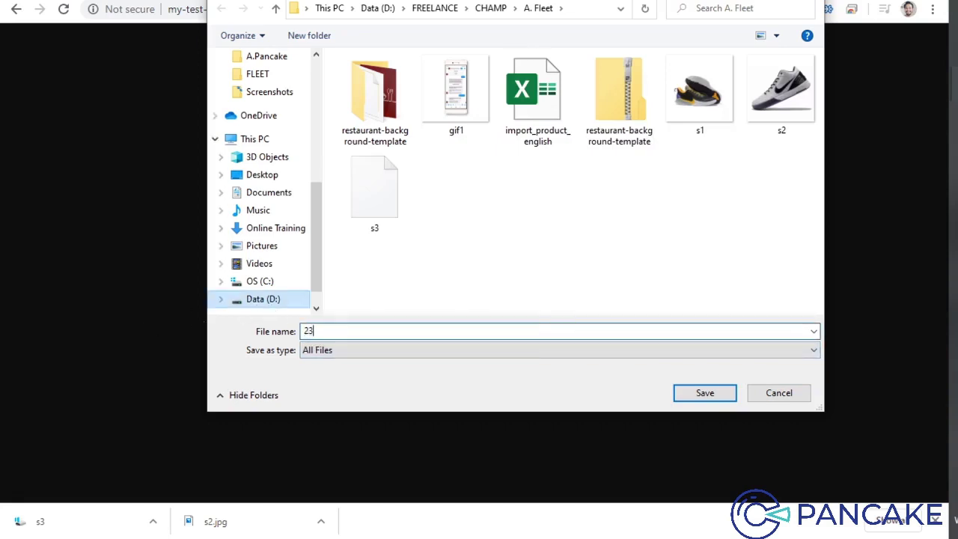
type("s3.jpg")
key("Return")
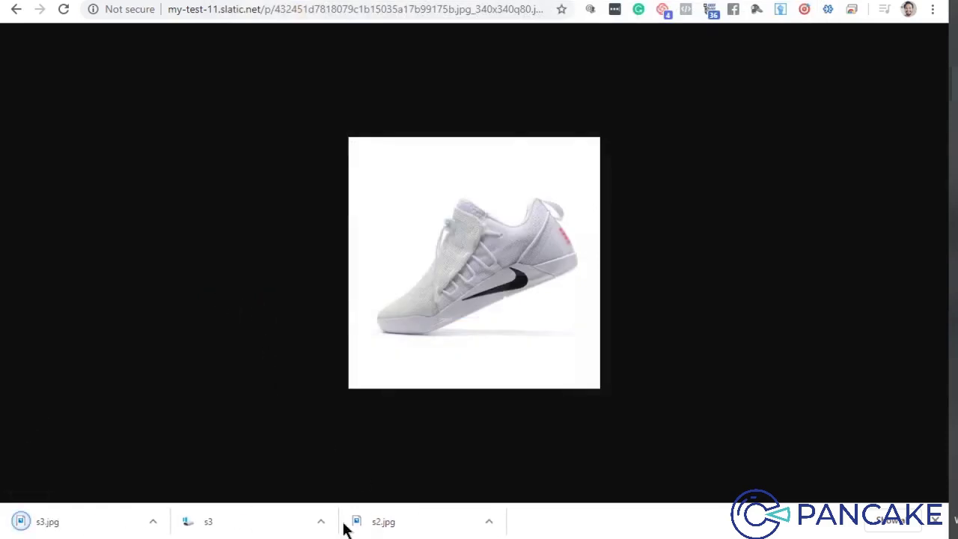
Return to the Mamba Focus EP Product Setup and edit the variation's Last imported price.
key("ctrl+w")
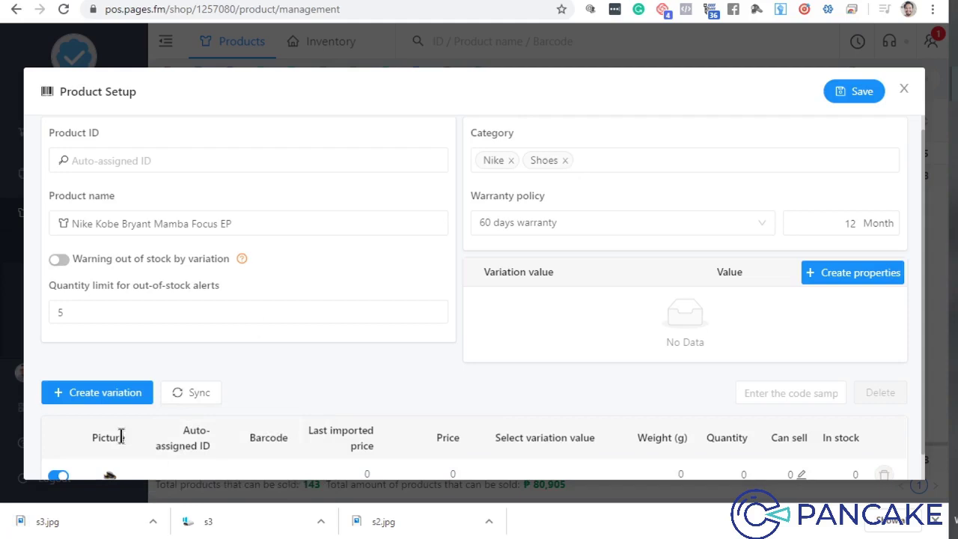
scroll(179, 417, "down", 1)
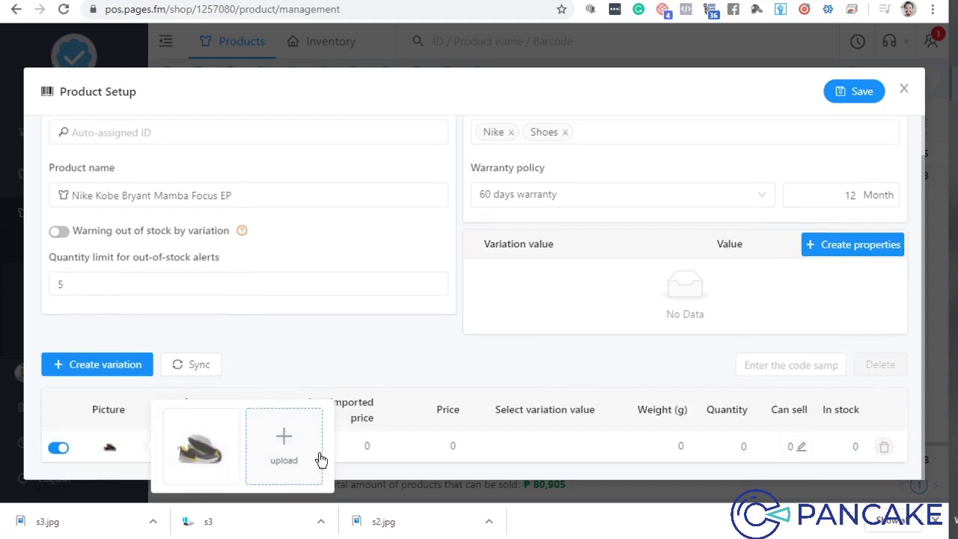
mouse_move(110, 475)
double_click(361, 446)
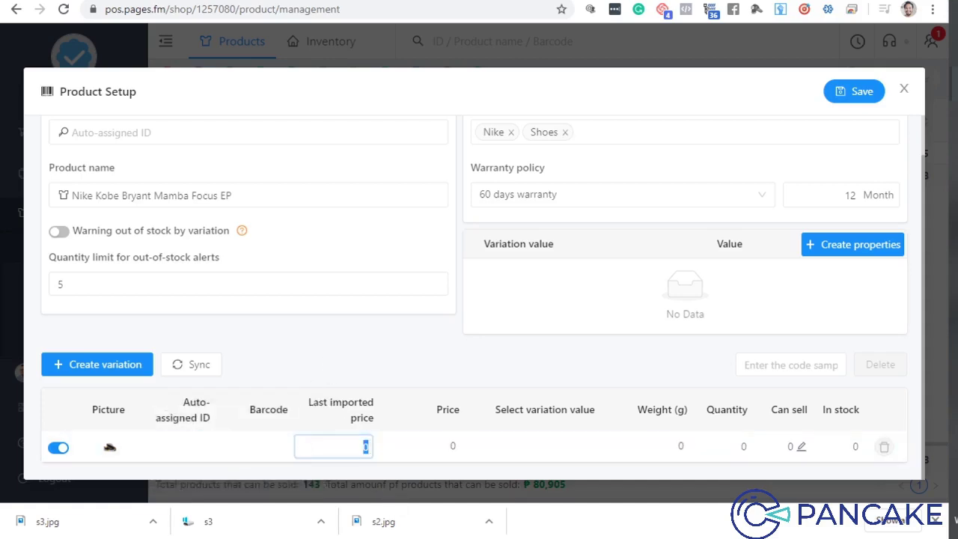
Copy the ₱2,321.00 price from D2 and paste it into the variation's price cells.
left_click(576, 0)
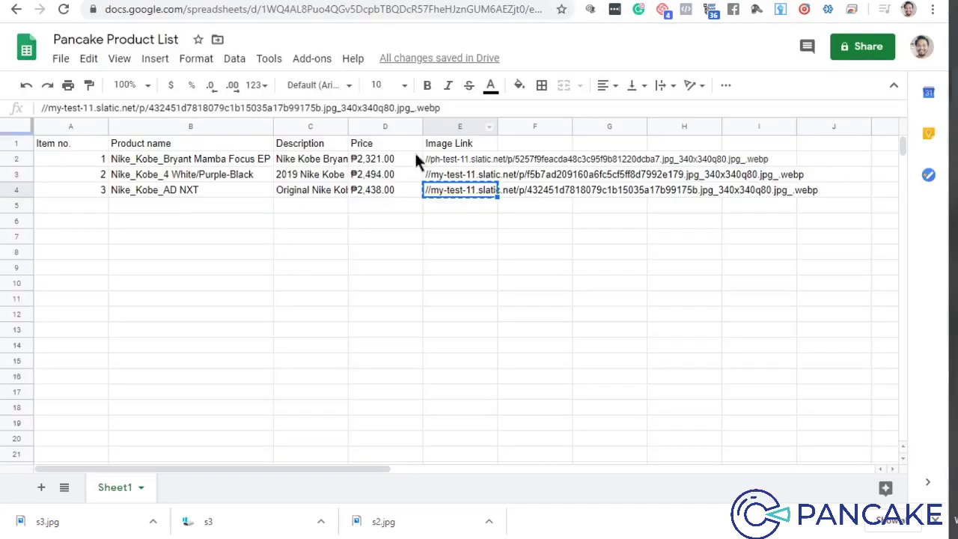
left_click(378, 160)
key("ctrl+c")
left_click(331, 0)
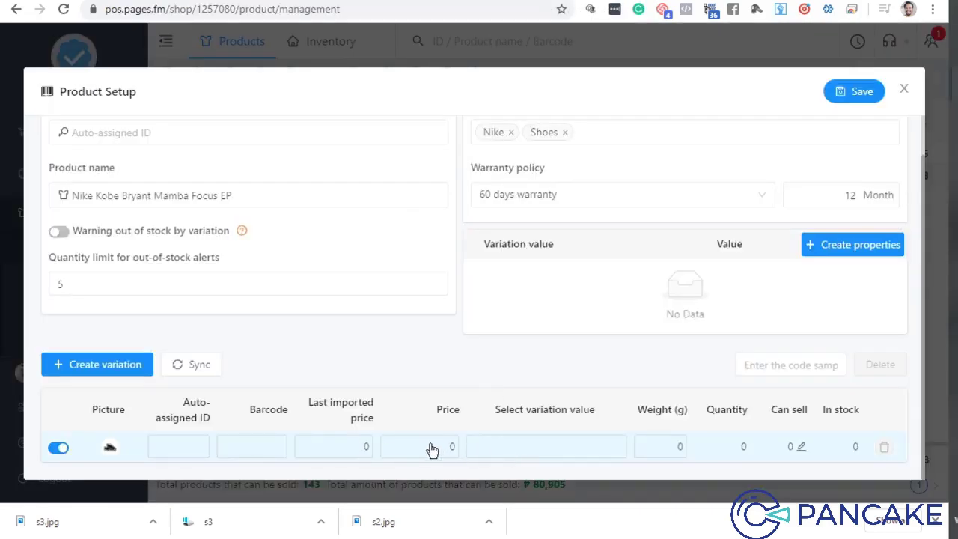
double_click(449, 447)
key("ctrl+v")
left_click(499, 360)
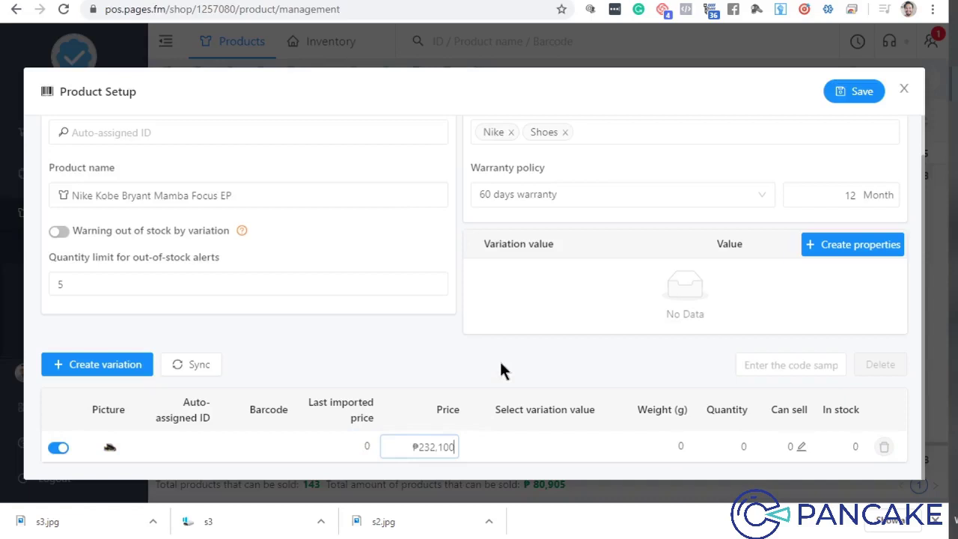
double_click(445, 449)
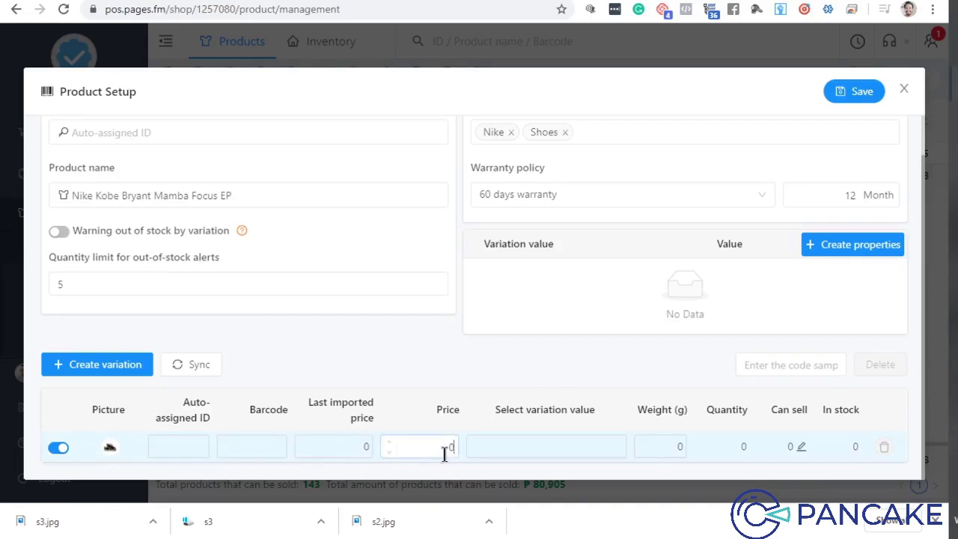
key("ctrl+v")
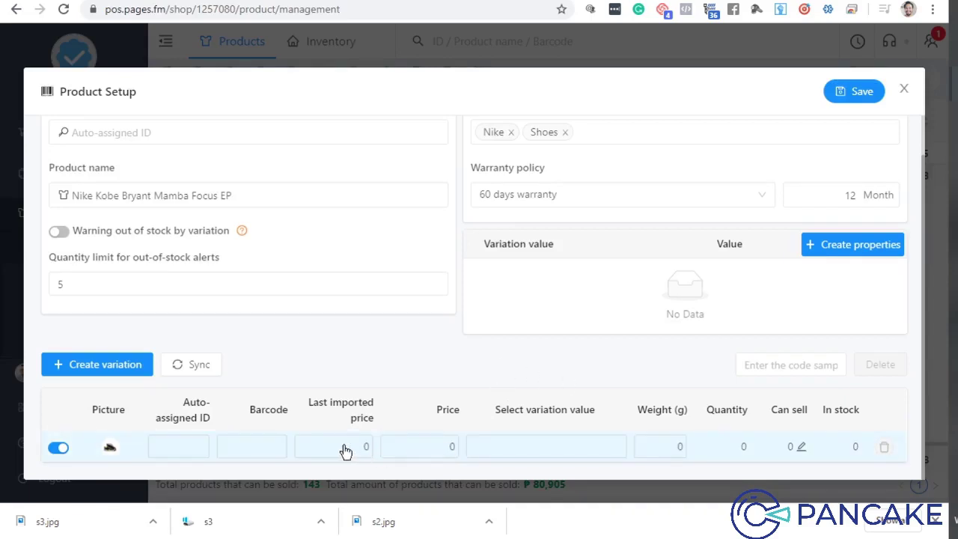
double_click(343, 448)
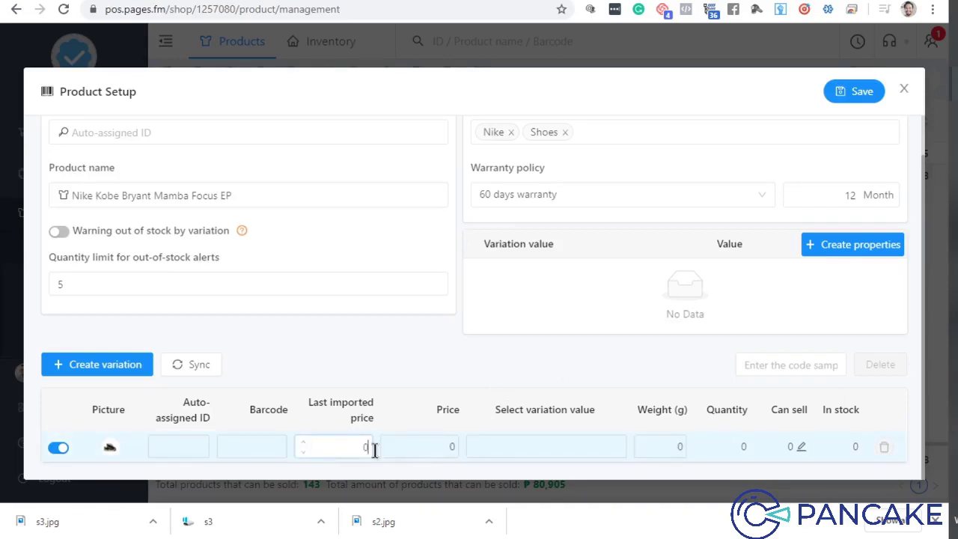
left_click(437, 449)
Set the variation's Bacoor stock to 50 in the Can sell adjustment.
left_click(801, 447)
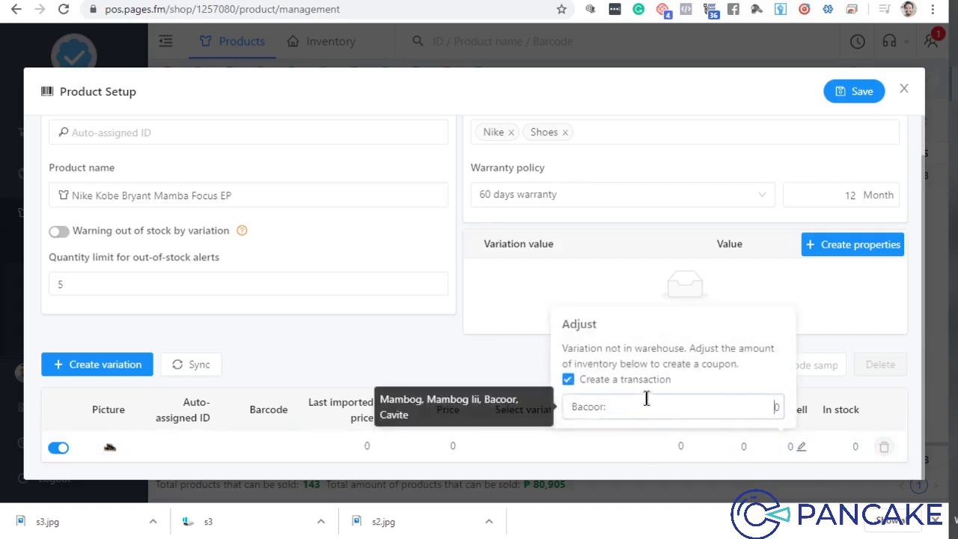
type("500")
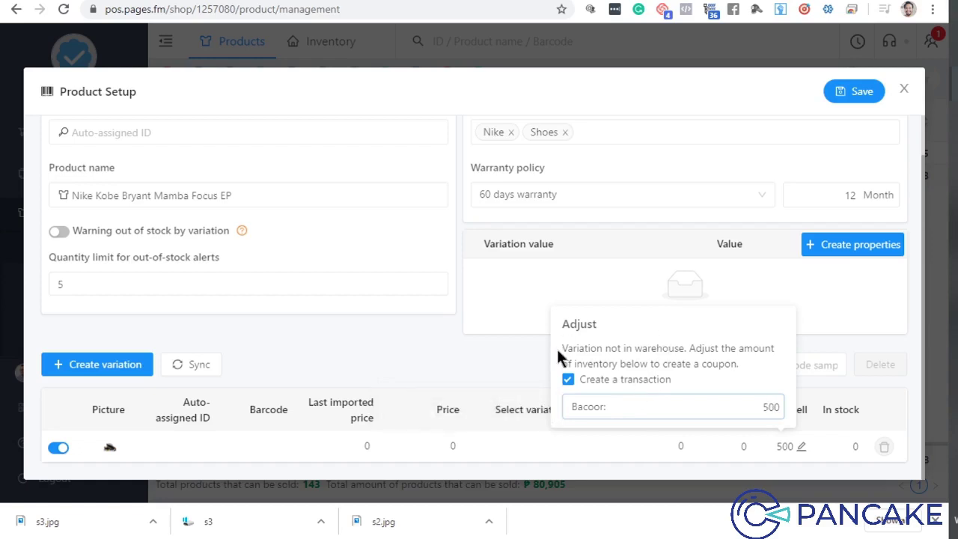
key("BackSpace")
Close the stock adjustment and trim the pasted variation price to 2,321.
left_click(460, 361)
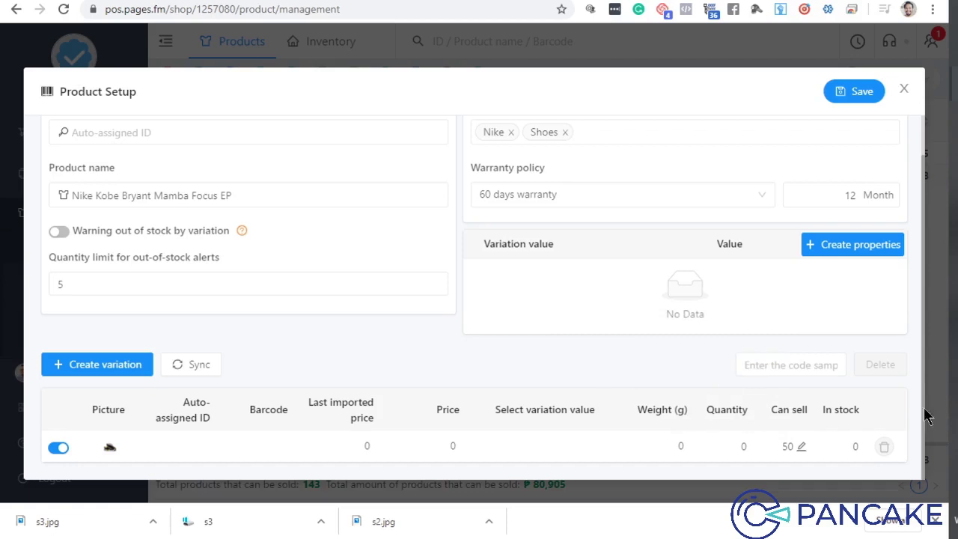
left_click(409, 449)
mouse_move(419, 446)
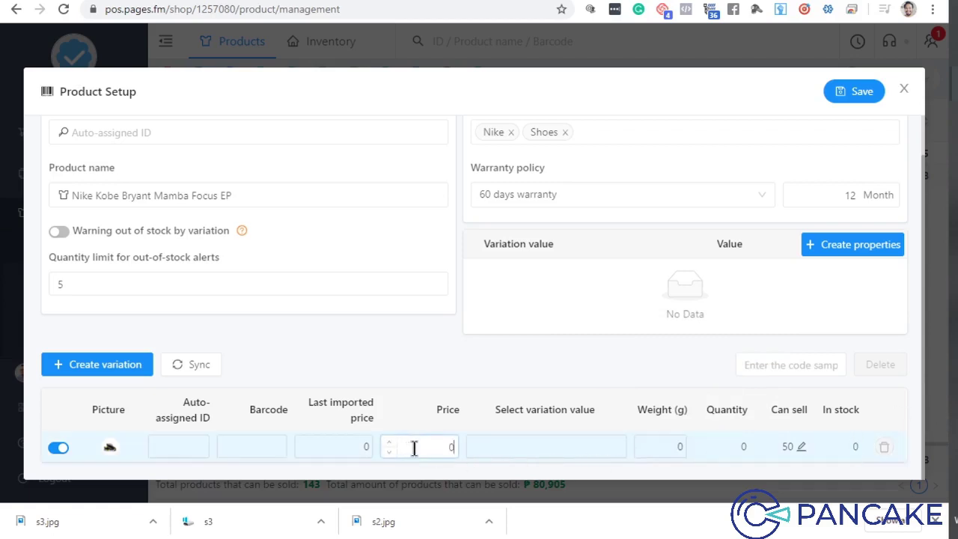
key("ctrl+v")
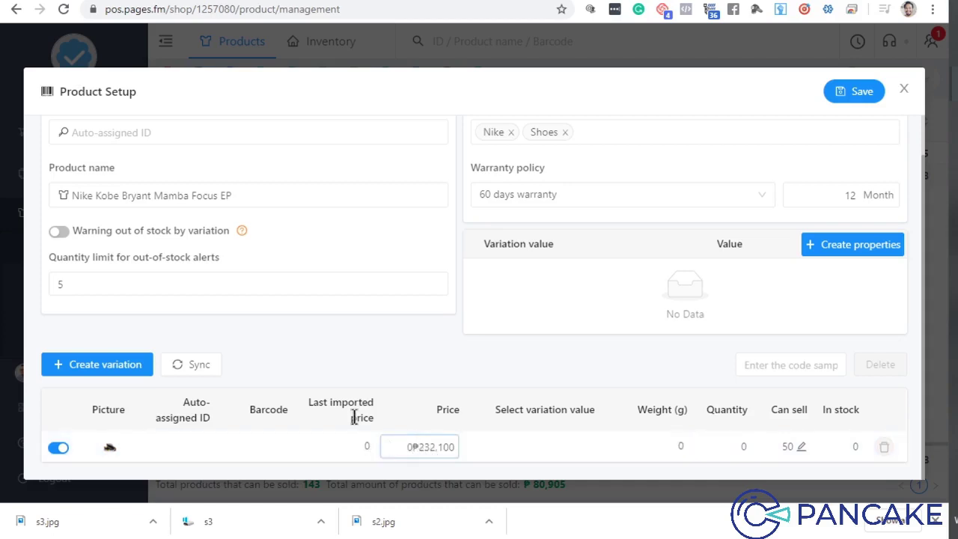
left_click(452, 446)
key("BackSpace")
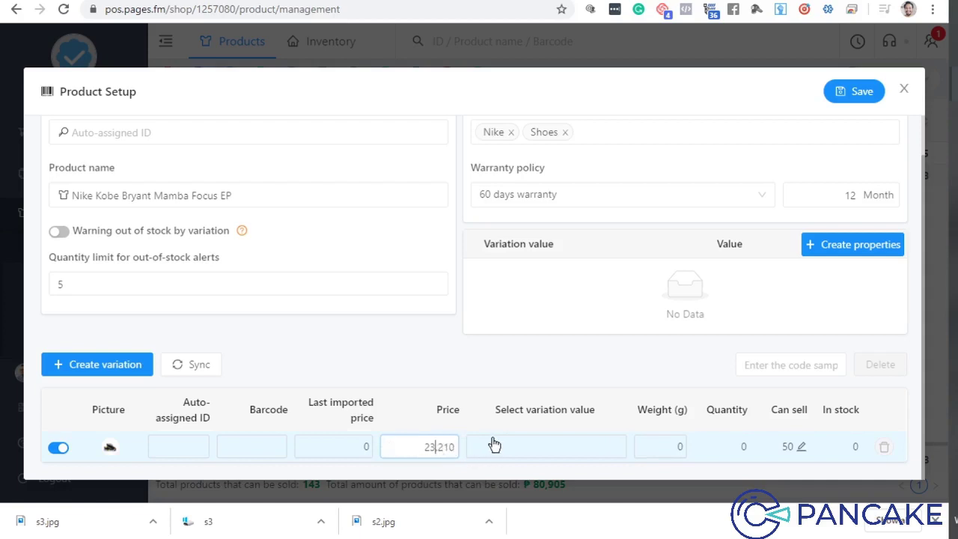
left_click(455, 446)
key("BackSpace")
Check the price against the spreadsheet and toggle Warning out of stock by variation on, then off.
key("ctrl+Tab")
key("ctrl+Tab")
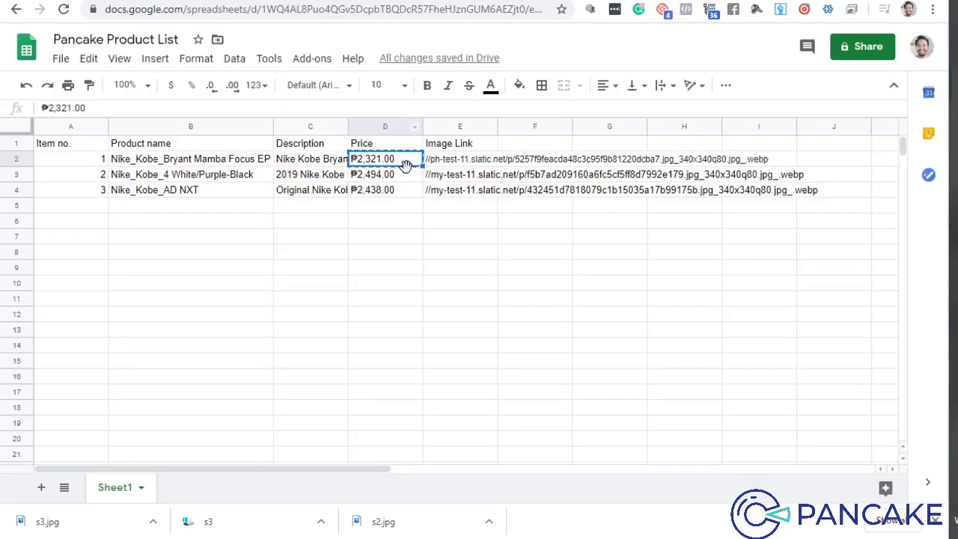
key("ctrl+shift+Tab")
key("ctrl+shift+Tab")
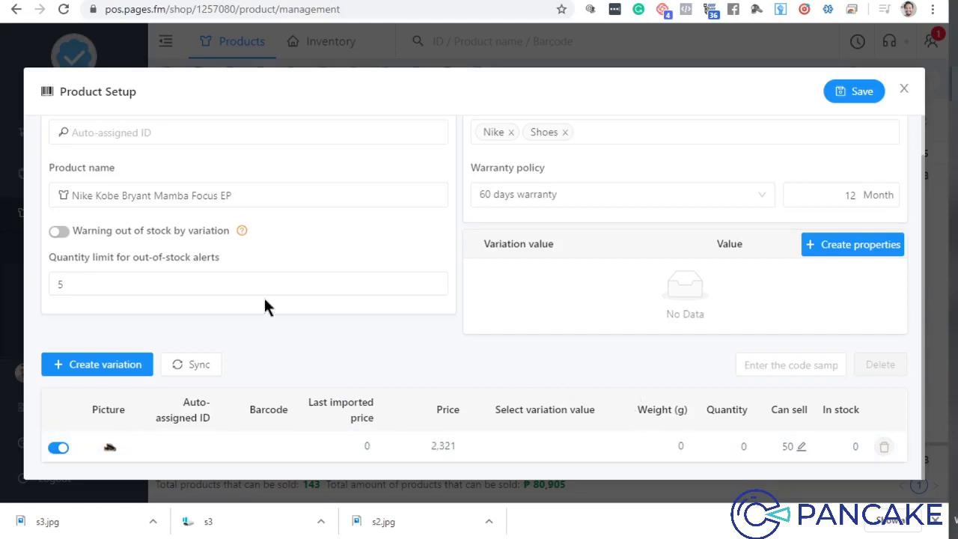
left_click(58, 231)
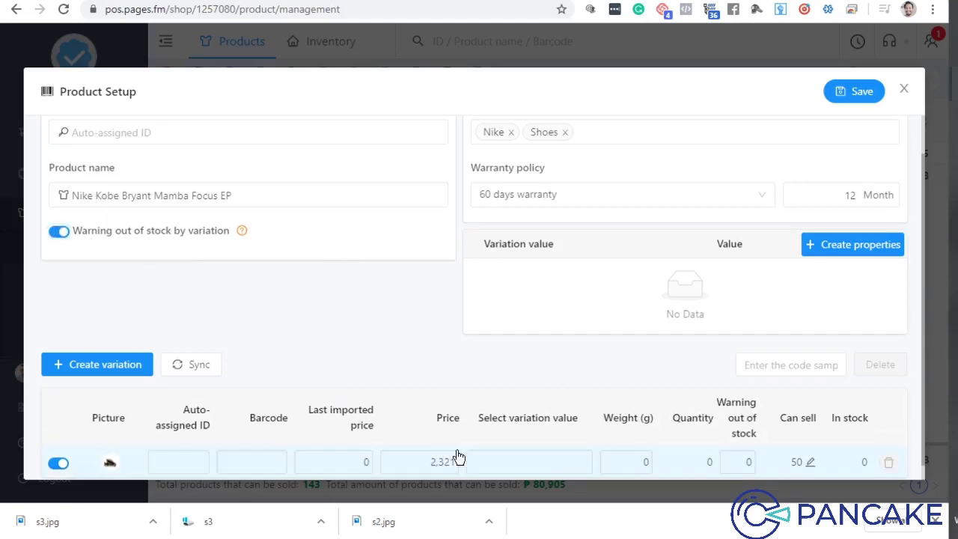
left_click(58, 231)
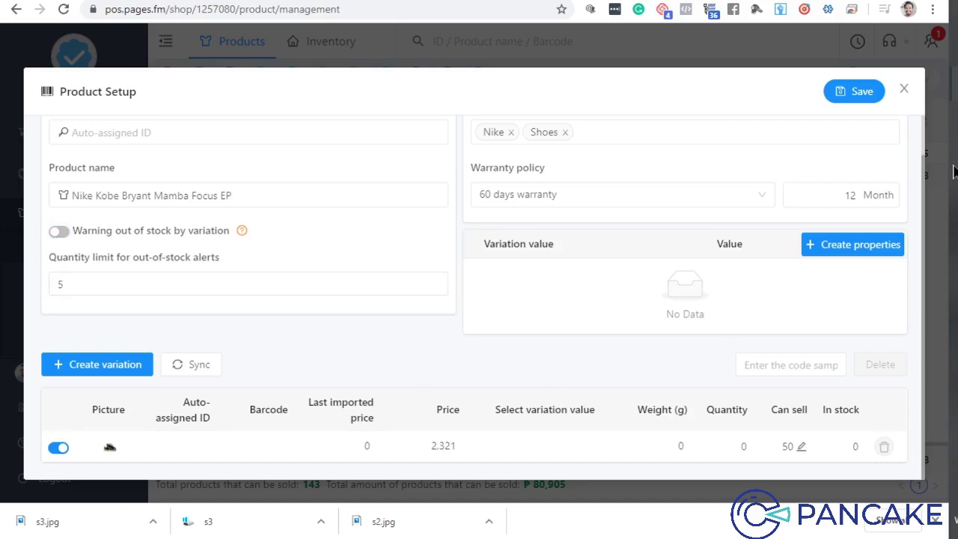
Save the Mamba Focus EP product and start a new one with 60-day warranty and Nike category.
left_click(853, 91)
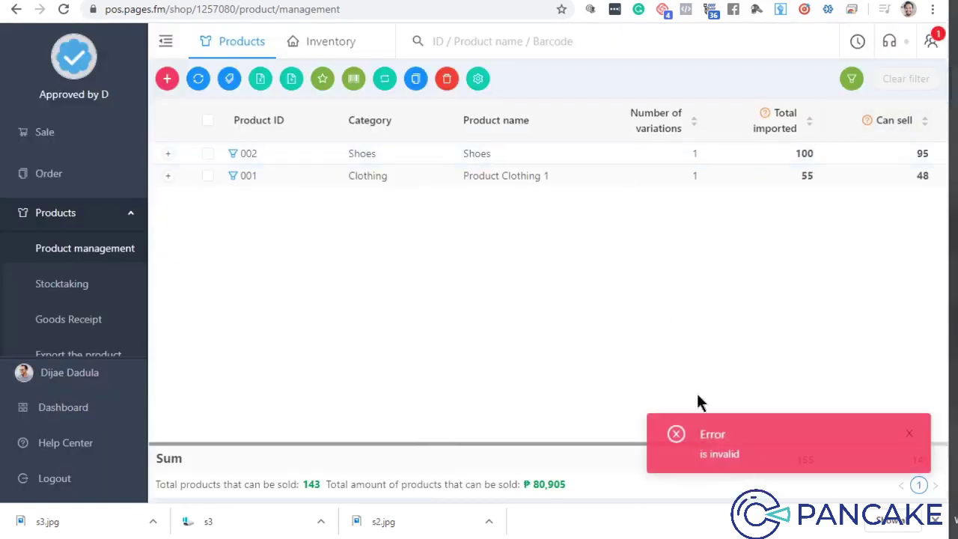
left_click(167, 78)
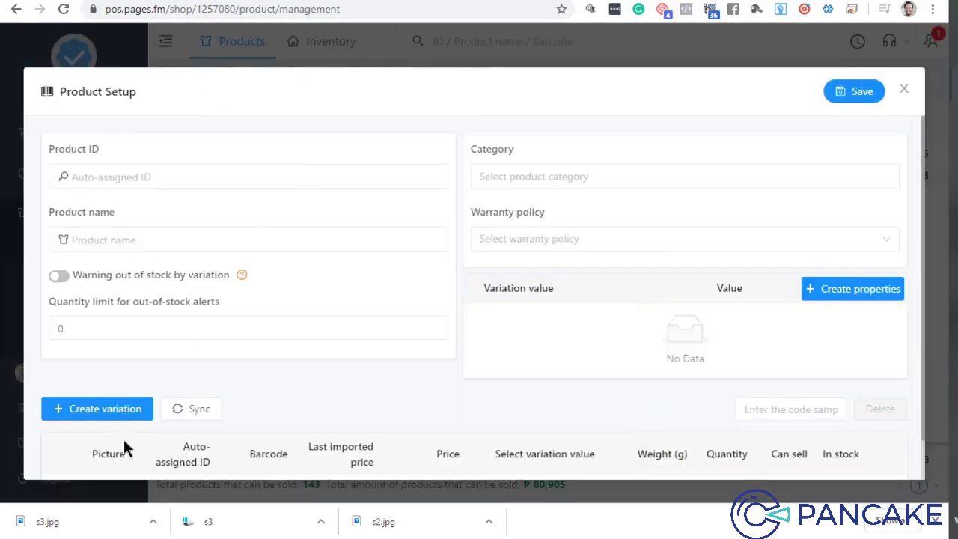
left_click(528, 238)
left_click(524, 267)
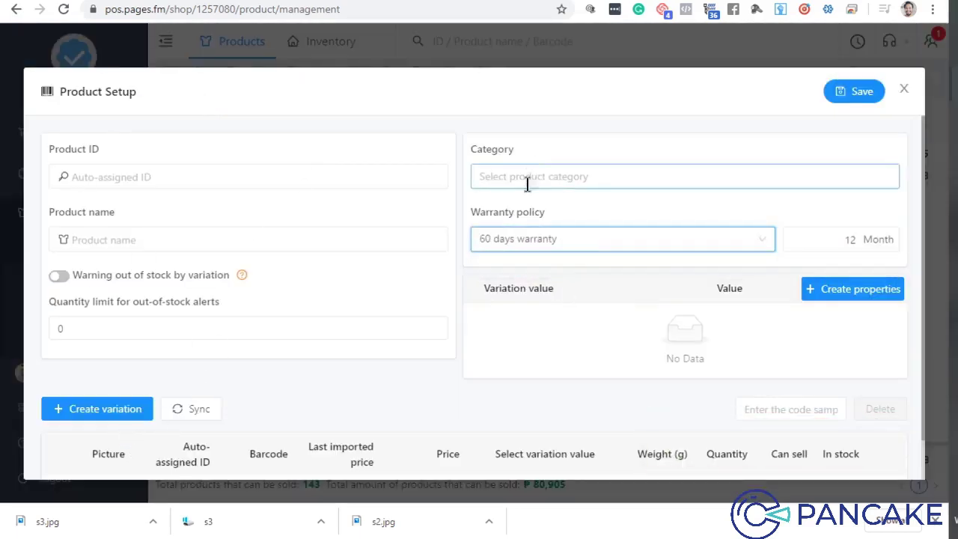
left_click(526, 179)
left_click(521, 257)
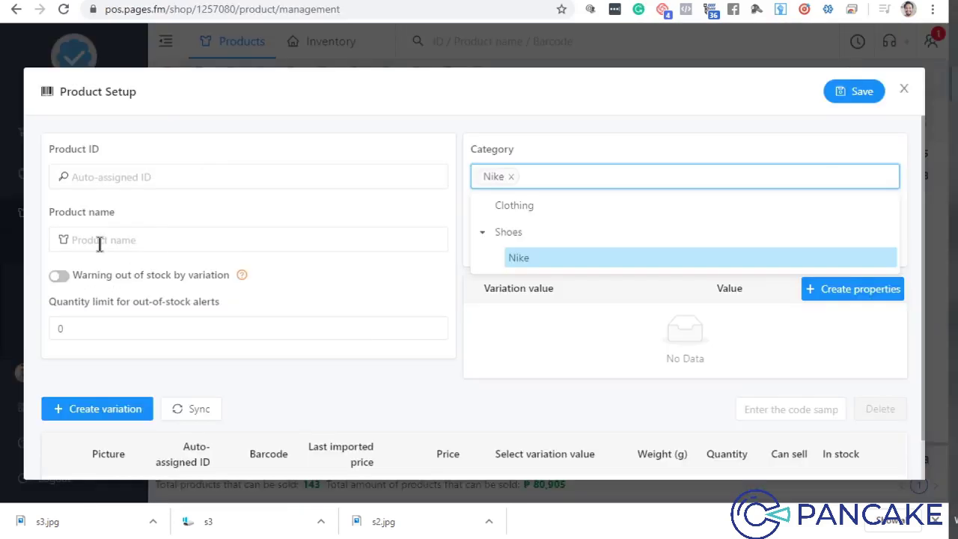
Paste the product name and edit it to 'Nike Kobe Bryant Mamba'.
left_click(98, 239)
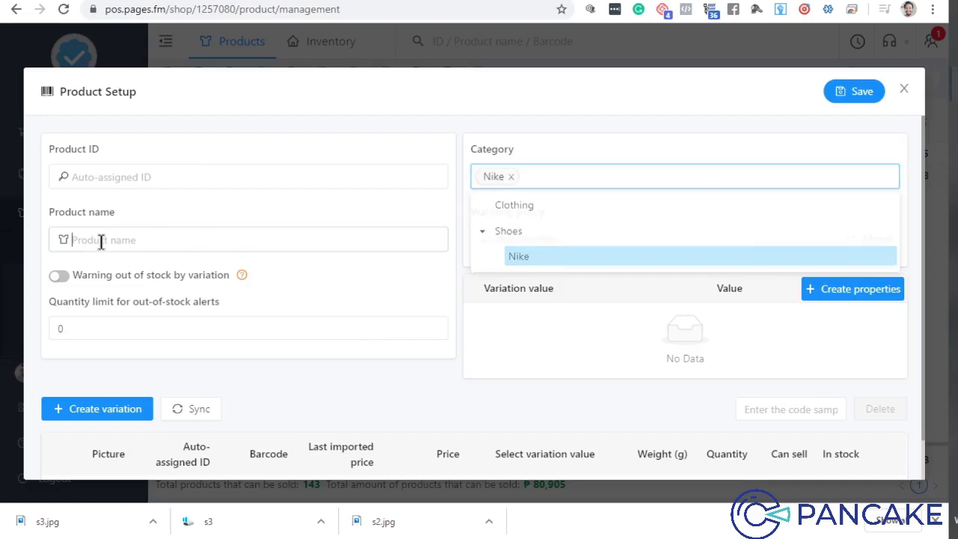
key("ctrl+v")
left_click(98, 240)
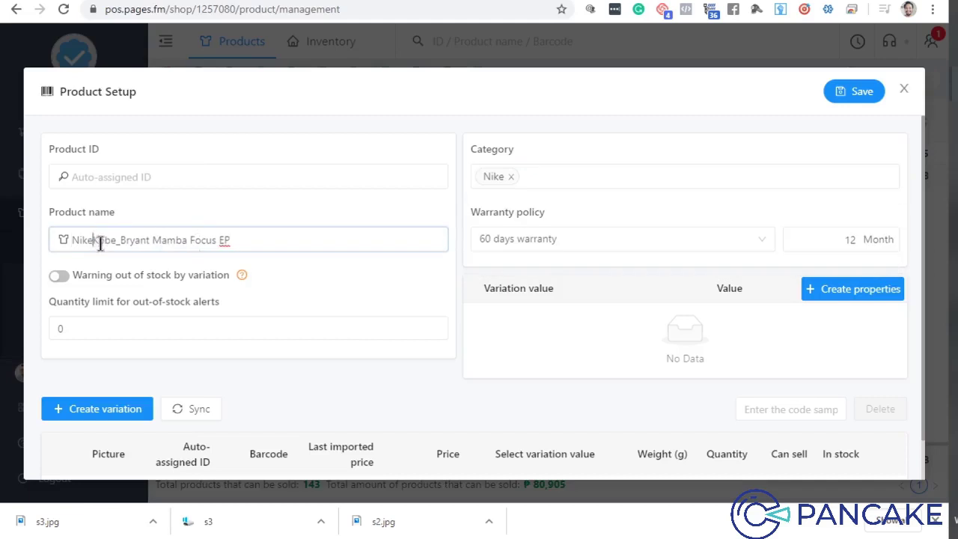
key("BackSpace")
key("Delete")
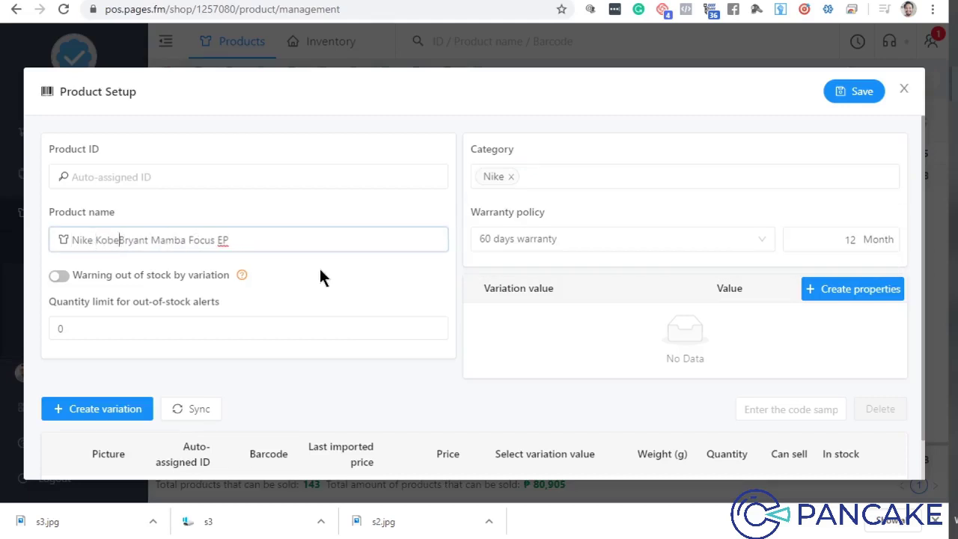
left_click_drag(192, 240, 408, 238)
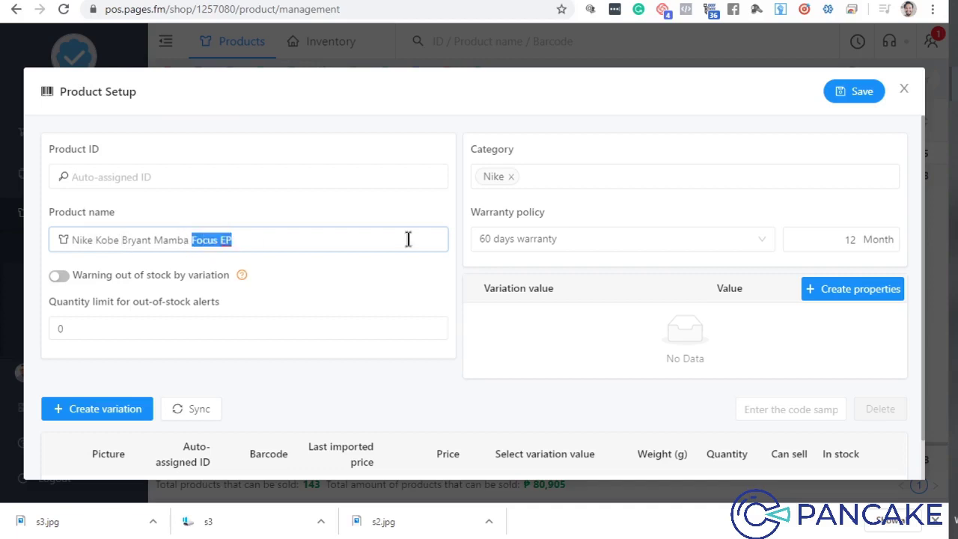
key("BackSpace")
left_click(354, 211)
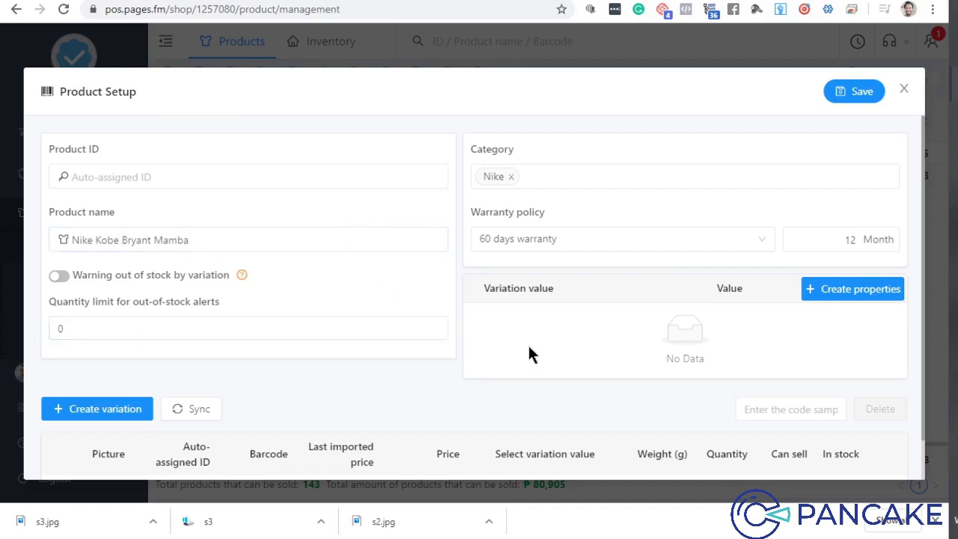
Add a variation row with the s1 shoe image as its picture.
left_click(84, 410)
left_click(101, 447)
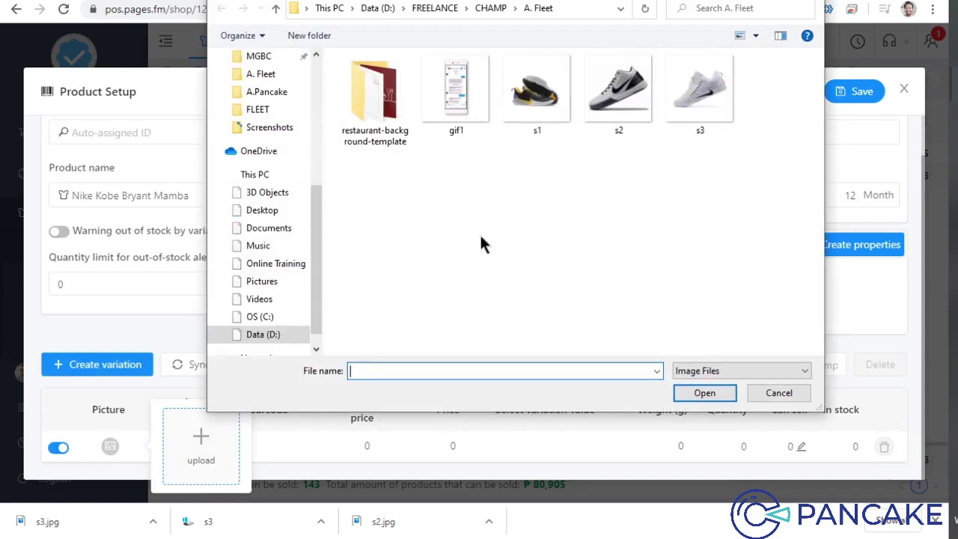
double_click(524, 90)
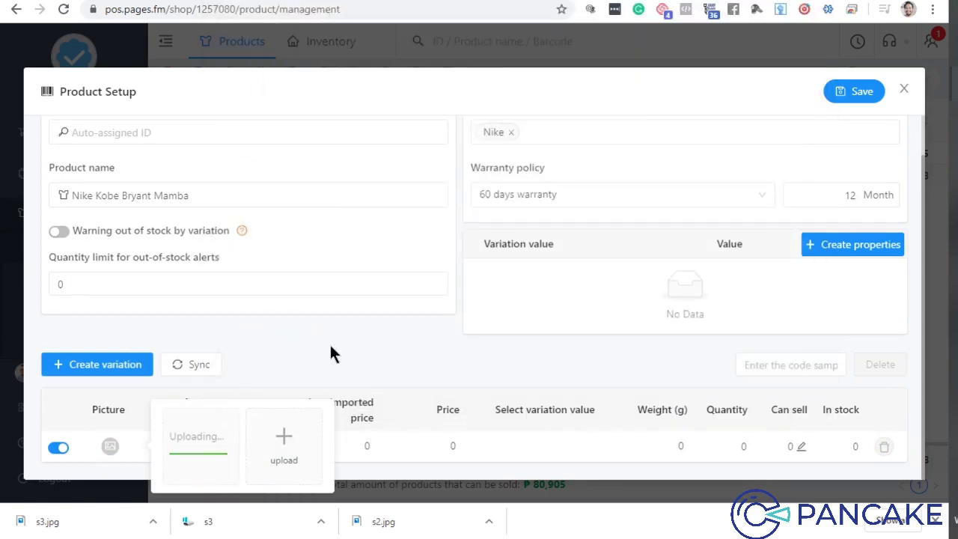
left_click(369, 369)
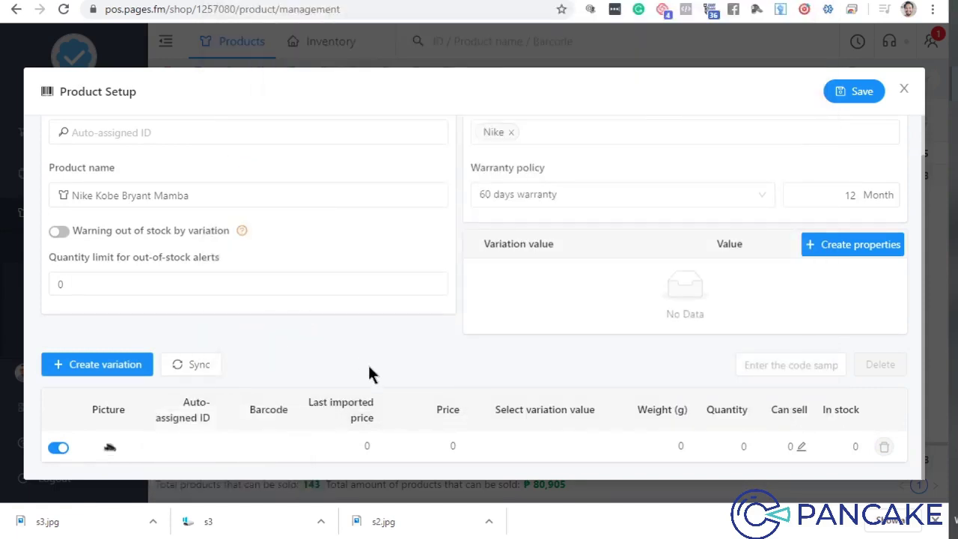
Set the variation price to 2,321, copied from spreadsheet cell D2.
left_click(449, 447)
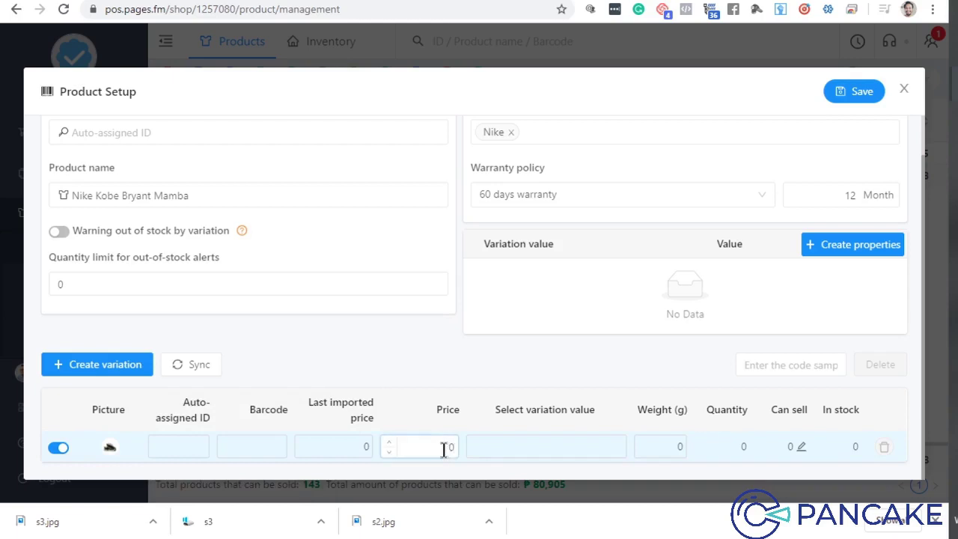
double_click(450, 446)
key("ctrl+Tab")
left_click(367, 159)
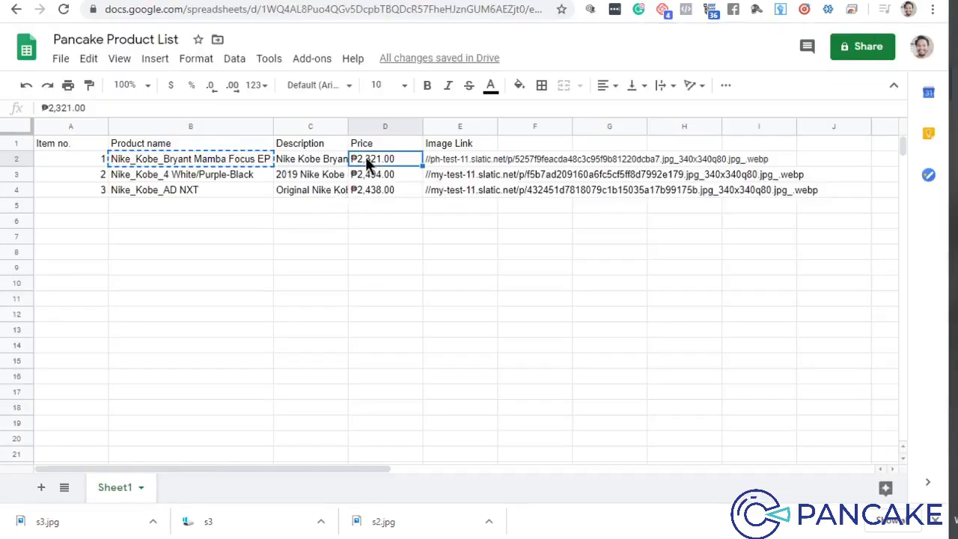
left_click_drag(68, 110, 45, 110)
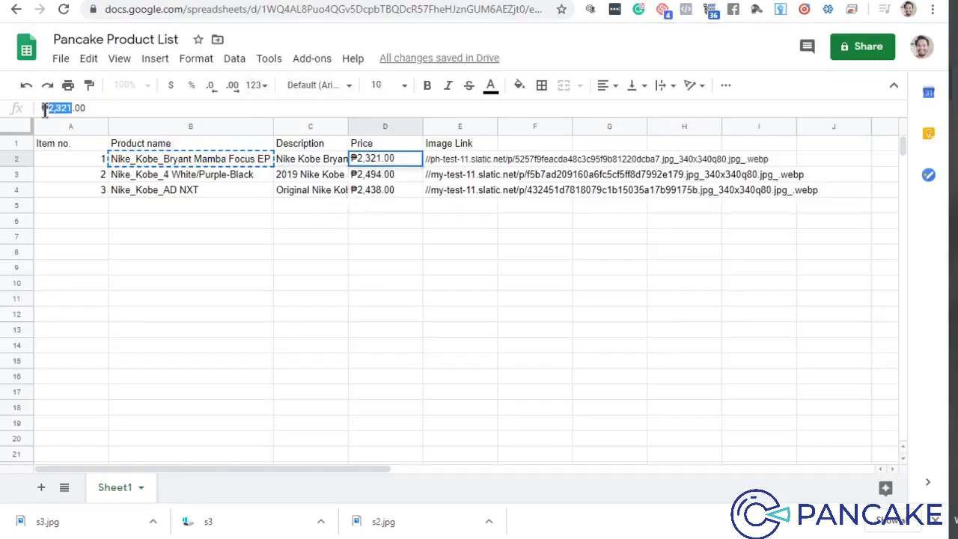
key("ctrl+c")
key("ctrl+Tab")
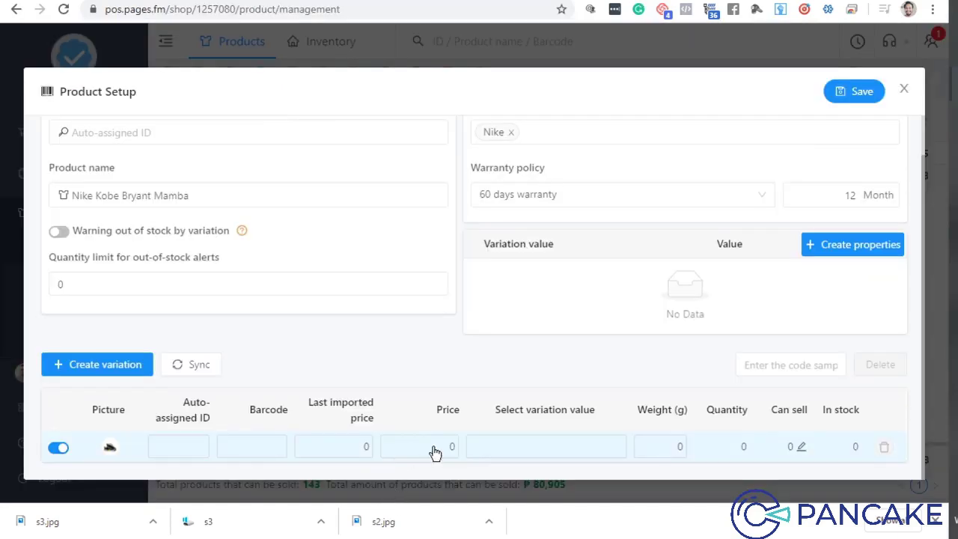
left_click(435, 448)
key("ctrl+v")
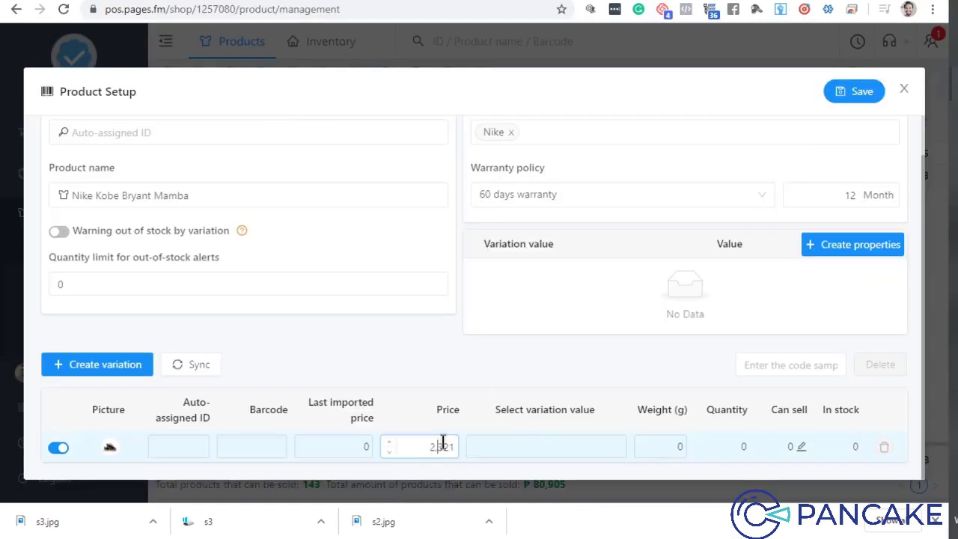
left_click(519, 368)
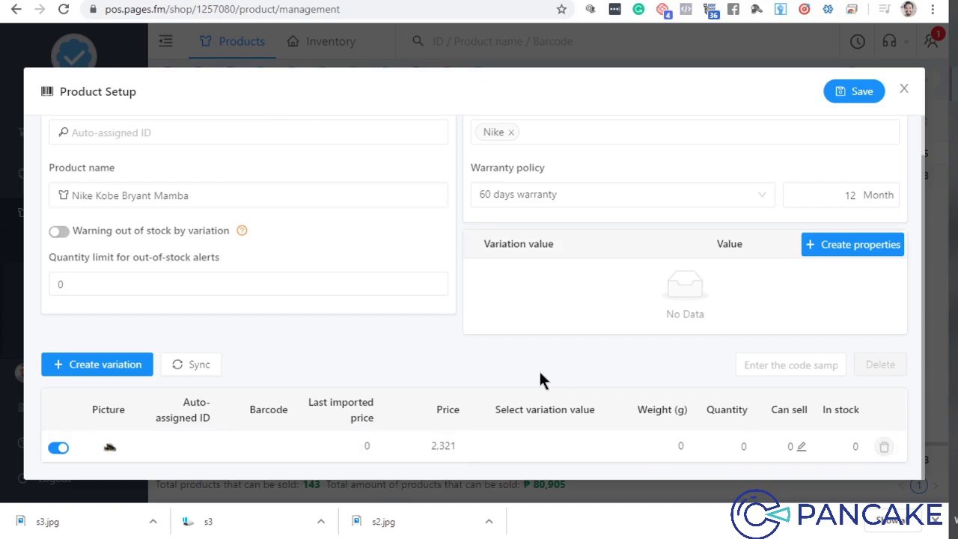
Set the variation weight to 600 g and open its Bacoor stock adjustment.
left_click_drag(669, 449, 642, 444)
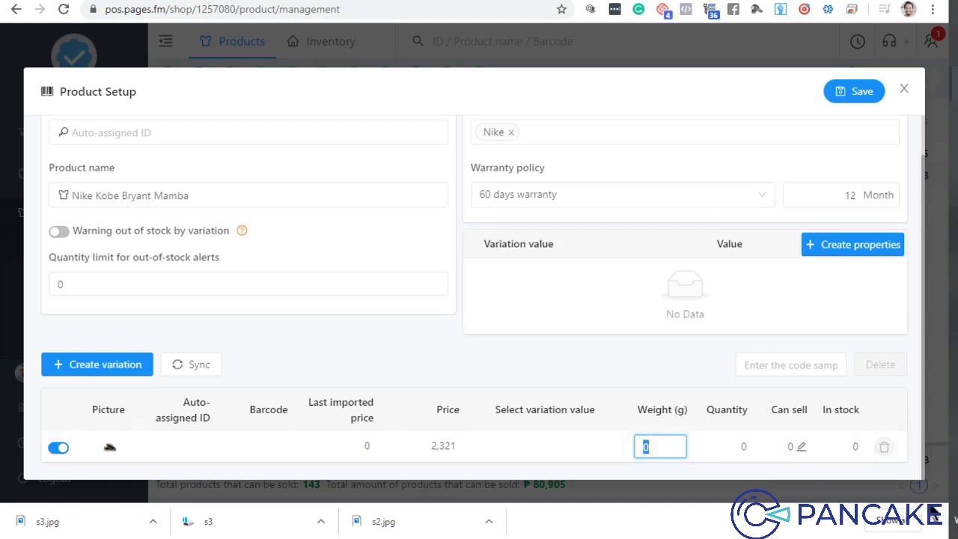
type("300")
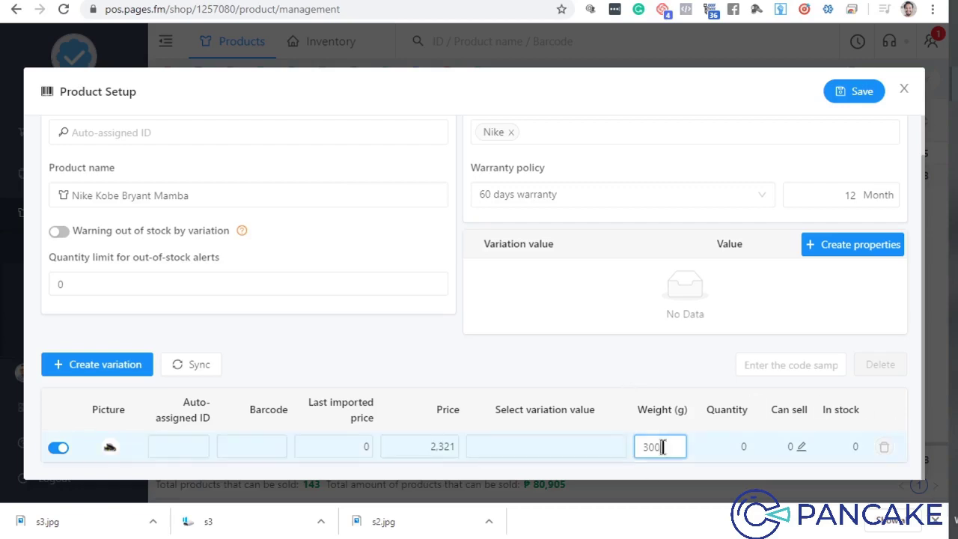
type("6")
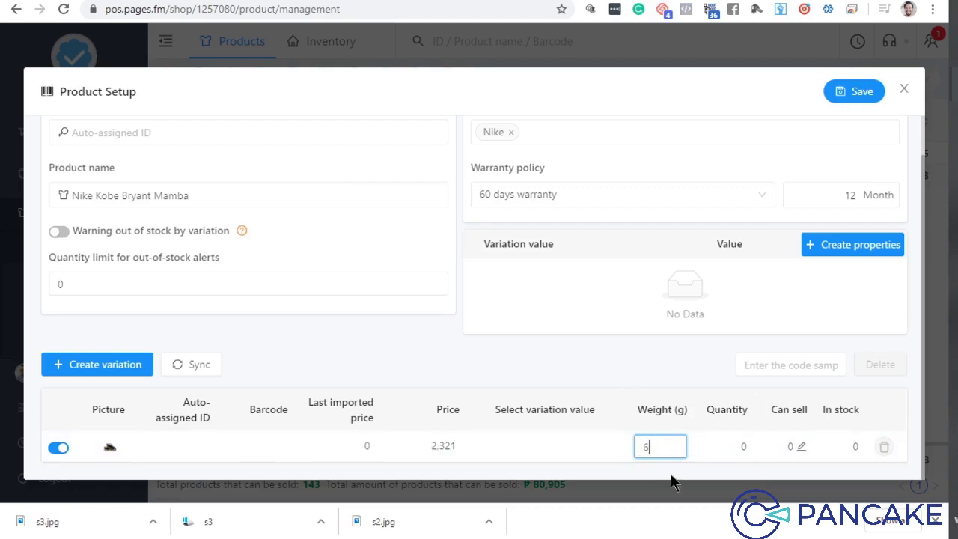
type("00")
left_click(681, 362)
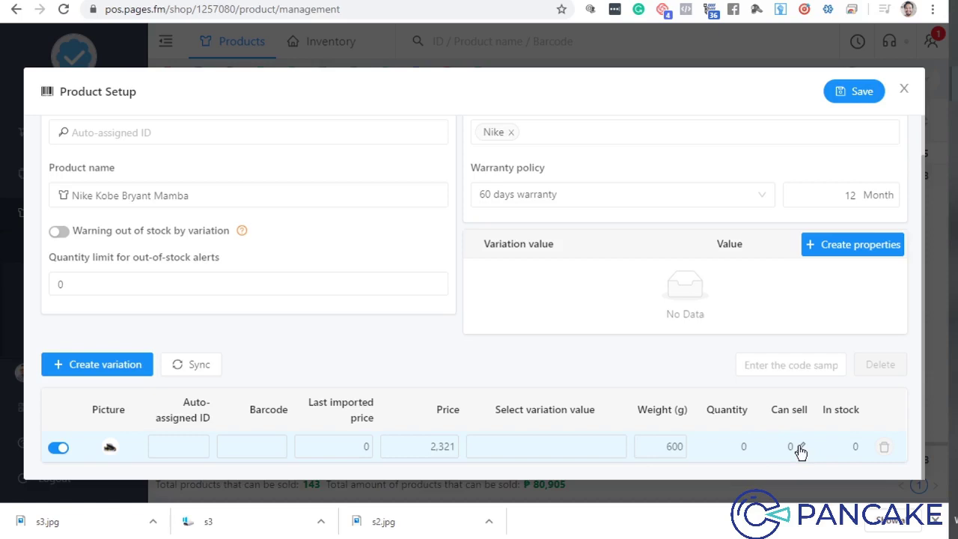
left_click(801, 447)
Enter 50 units for the Bacoor warehouse and save Nike Kobe Bryant Mamba.
left_click(762, 403)
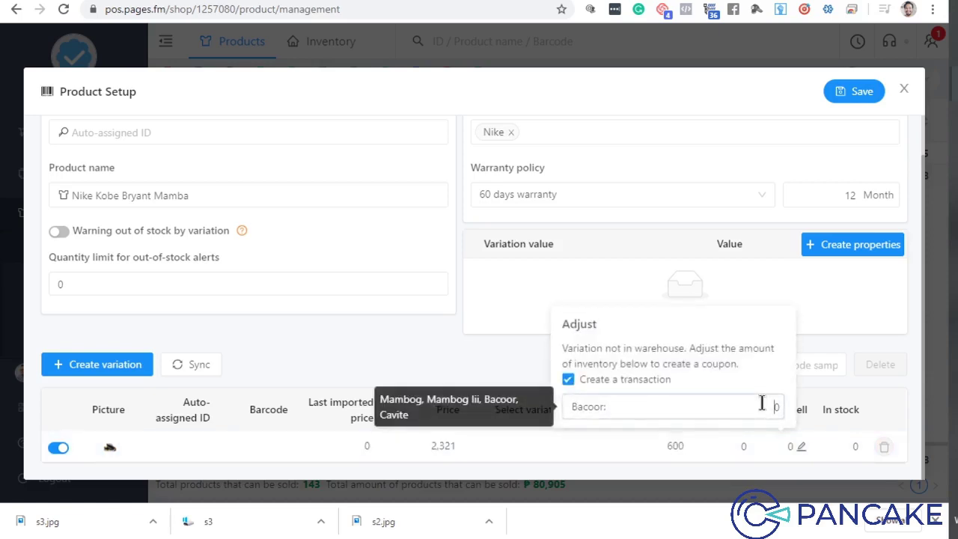
type("5")
left_click(495, 362)
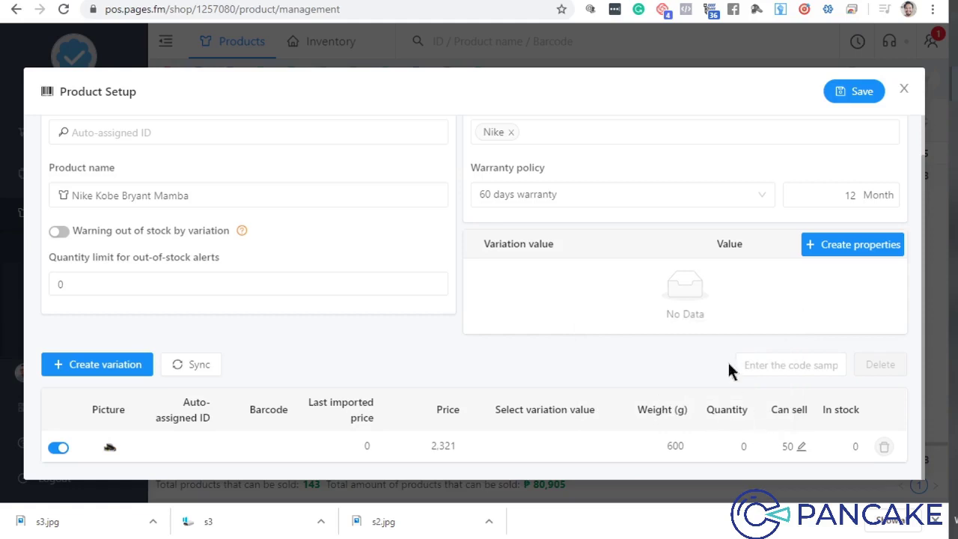
left_click(859, 102)
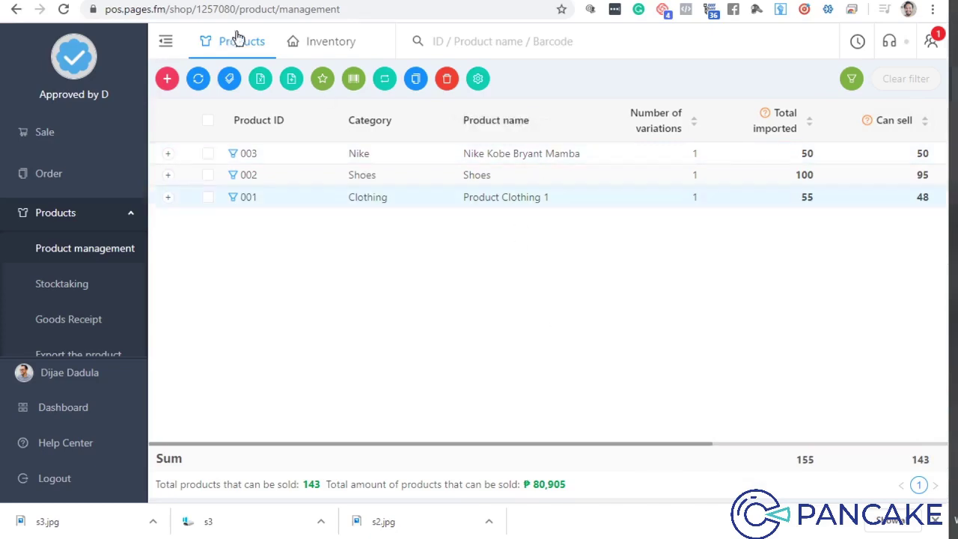
Start a new product named 'Nike Kobe 4 White/Purple-Black', pasted from cell B3 with underscores made spaces.
left_click(168, 79)
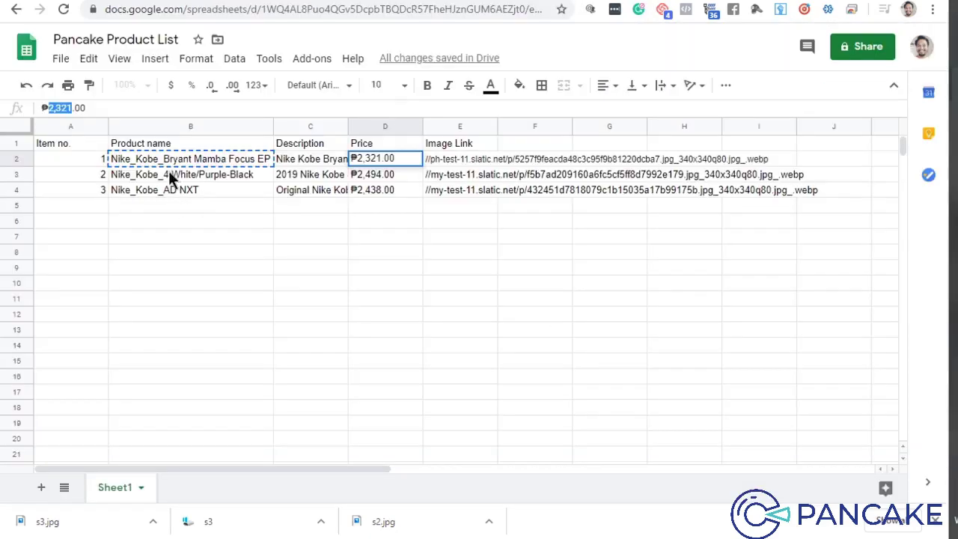
left_click(171, 174)
key("alt+Tab")
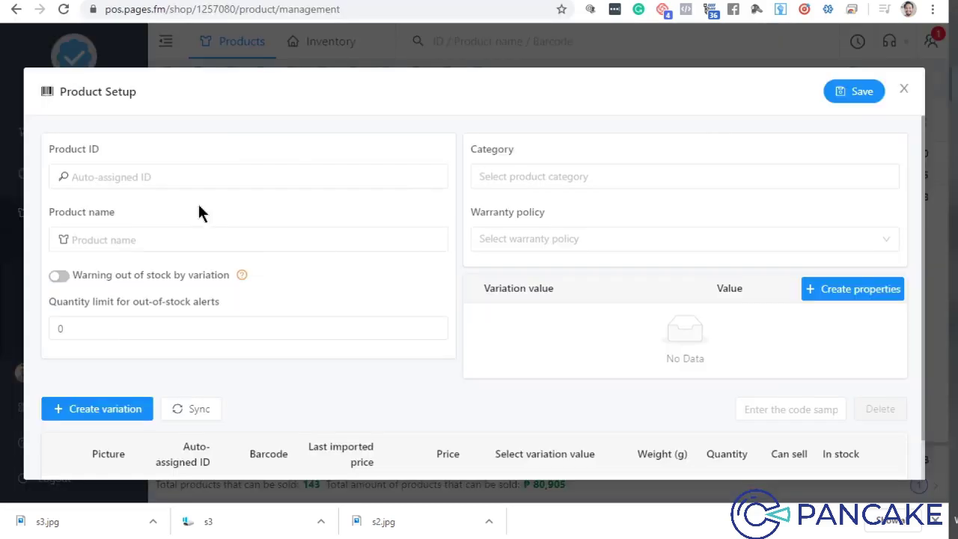
left_click(111, 240)
key("ctrl+v")
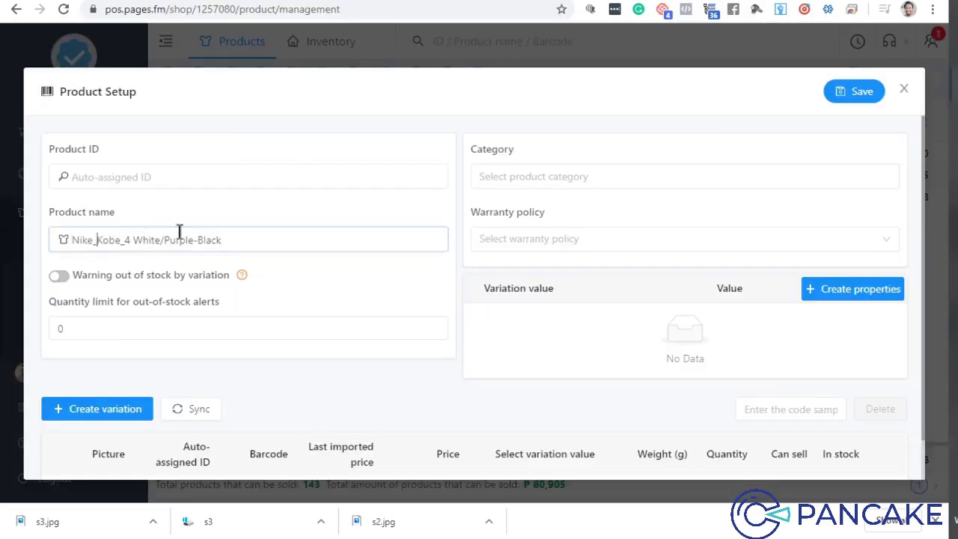
key("BackSpace")
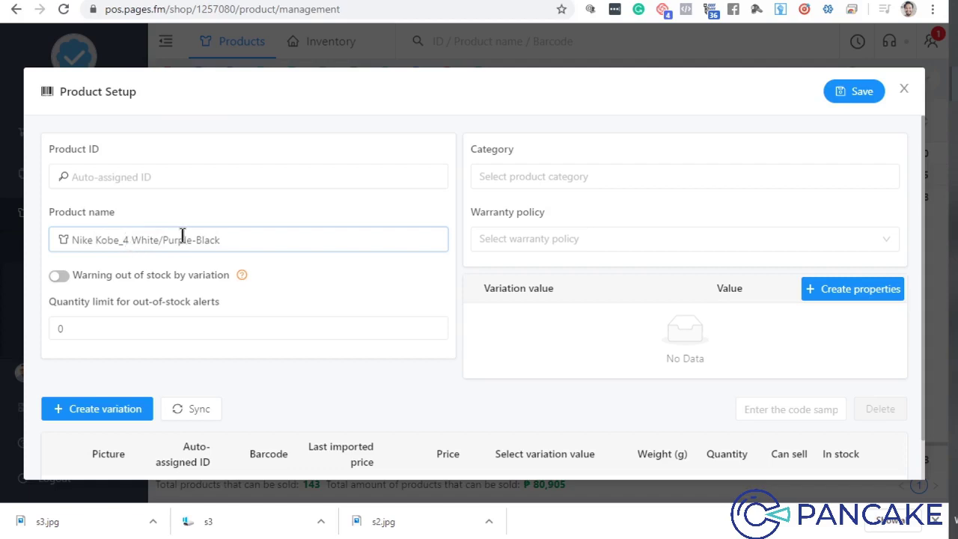
key("BackSpace")
Give the product the Nike category and a 60 days warranty, and add a variation row.
left_click(511, 176)
left_click(521, 257)
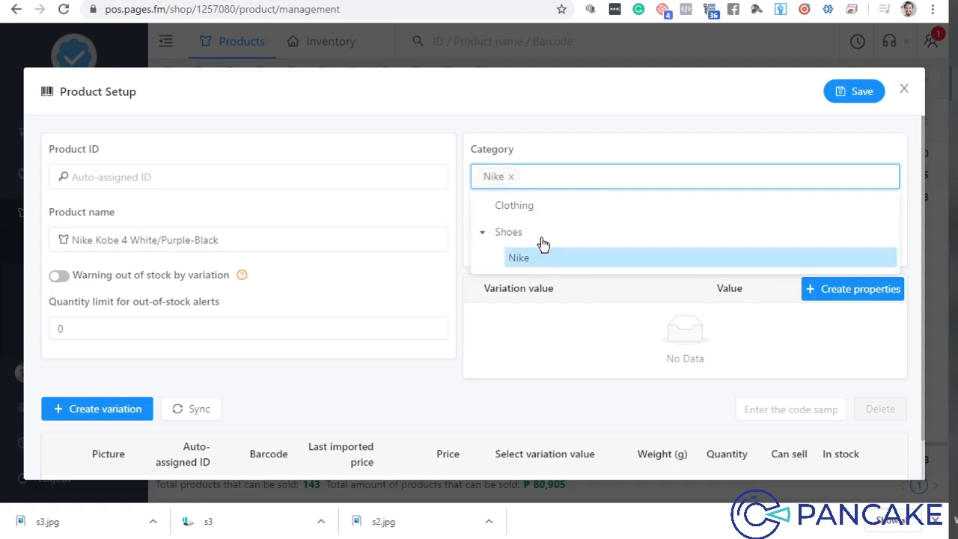
left_click(465, 274)
left_click(512, 240)
left_click(515, 268)
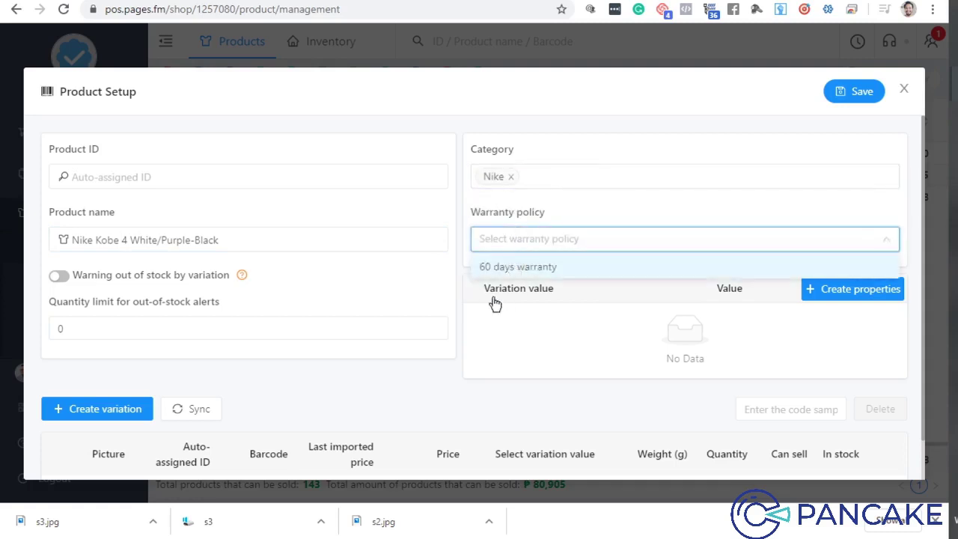
left_click(84, 418)
Upload the s2 shoe image for the variation and set its price to 2,494 from cell D3.
left_click(109, 449)
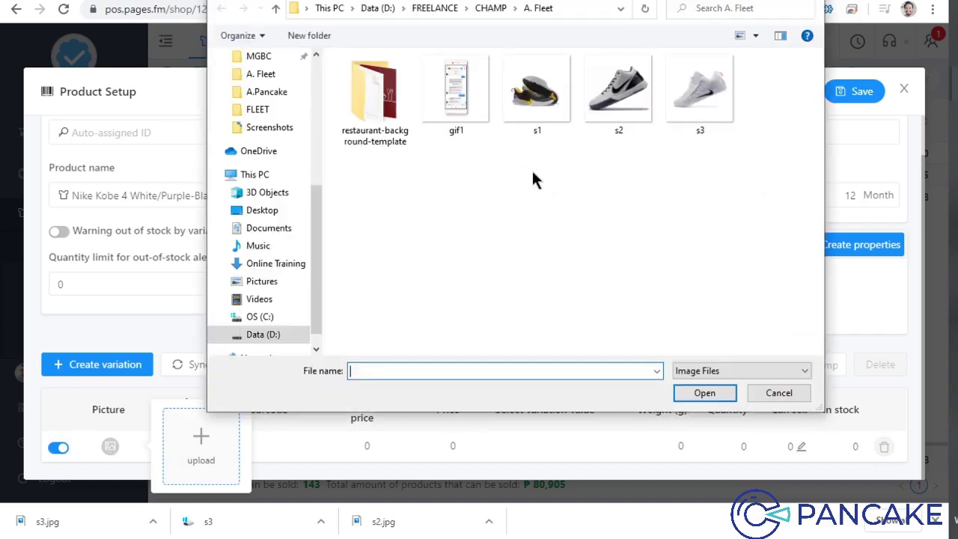
double_click(648, 101)
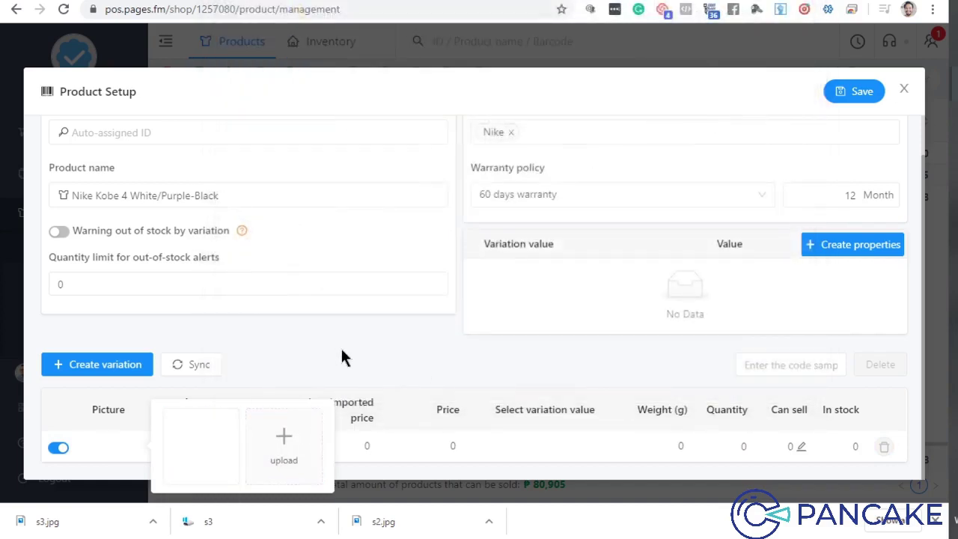
left_click(191, 364)
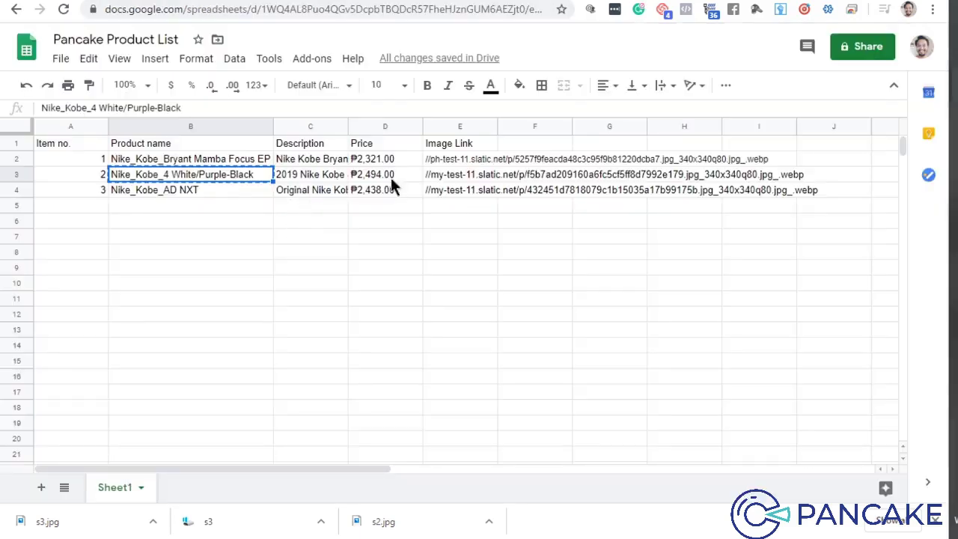
left_click(391, 178)
left_click_drag(69, 107, 48, 106)
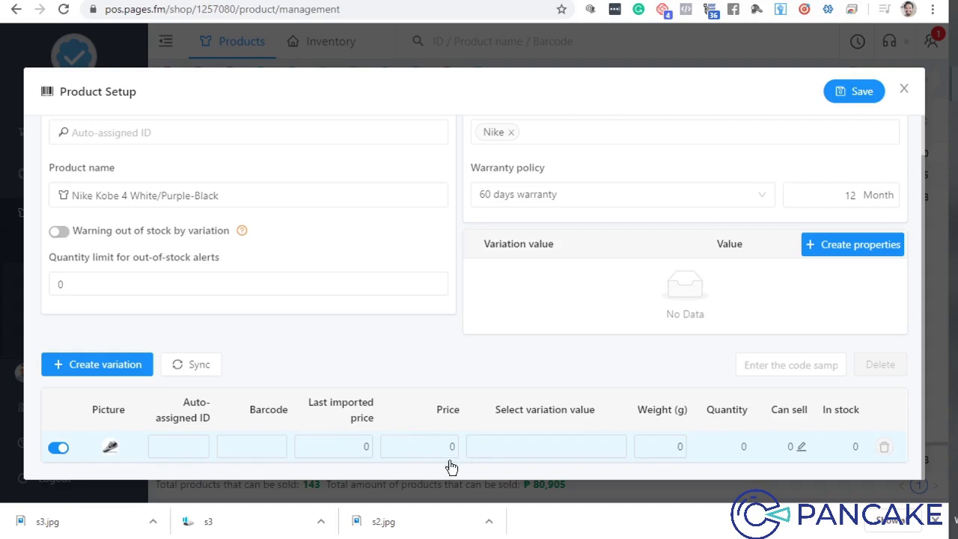
left_click(442, 446)
key("ctrl+v")
Set Bacoor stock to 30 and weight to 600, then save Nike Kobe 4 White/Purple-Black.
left_click(800, 448)
left_click(733, 407)
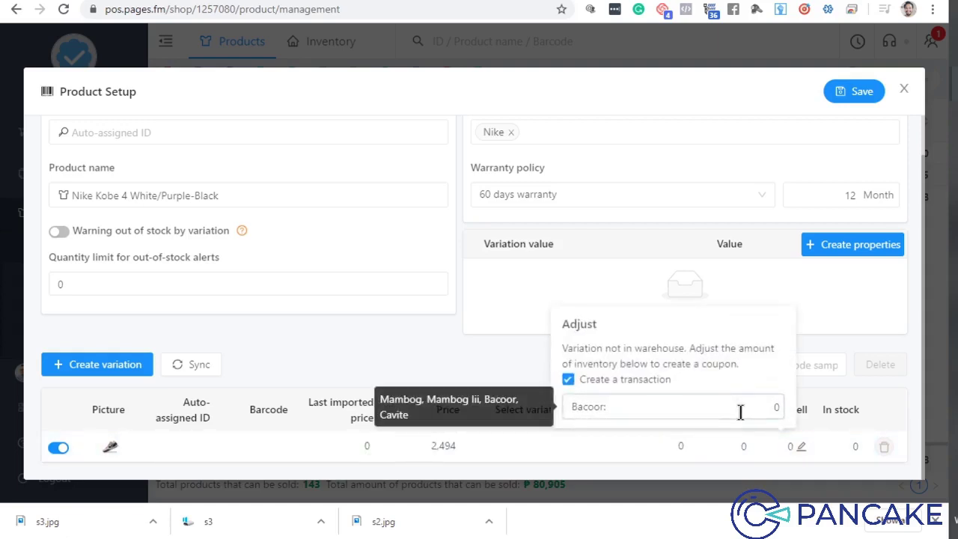
left_click(413, 359)
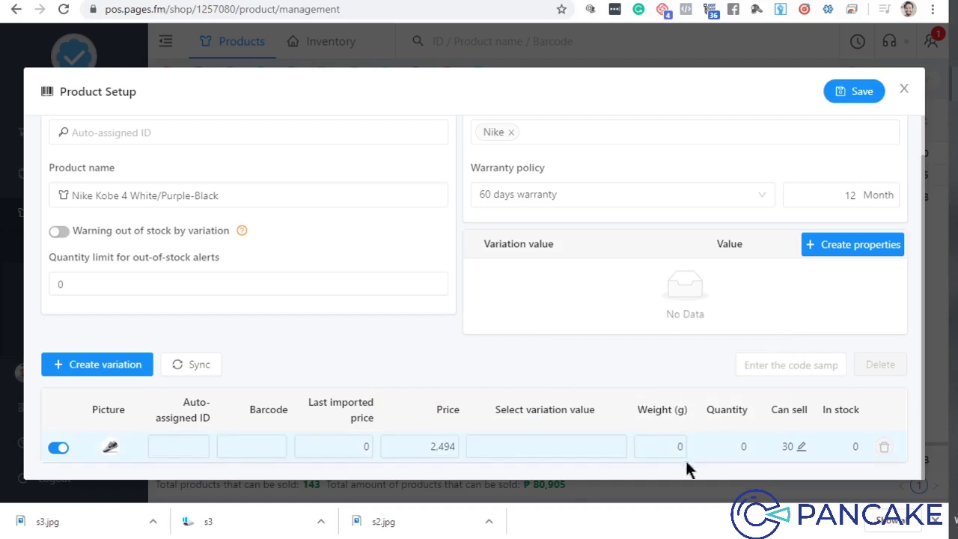
left_click(661, 447)
double_click(661, 447)
type("6")
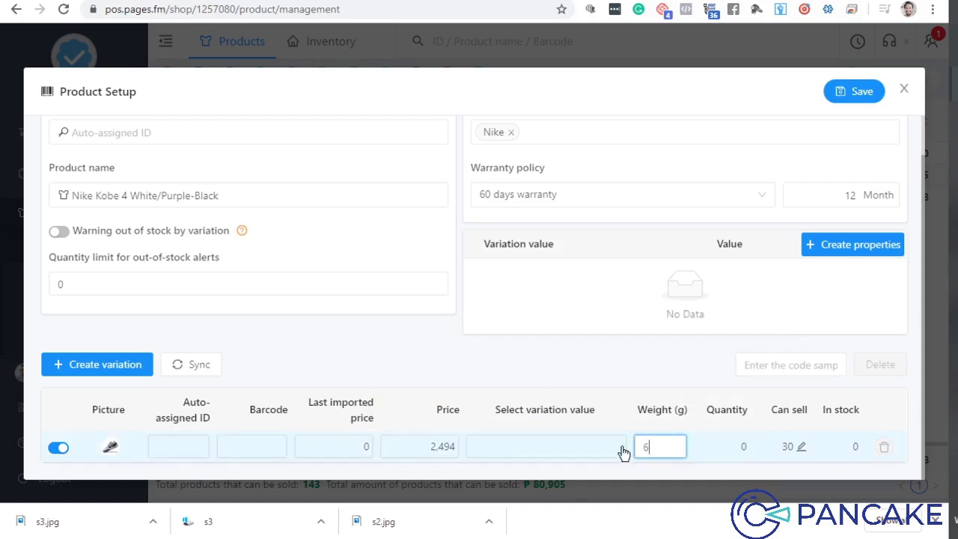
type("00")
left_click(512, 354)
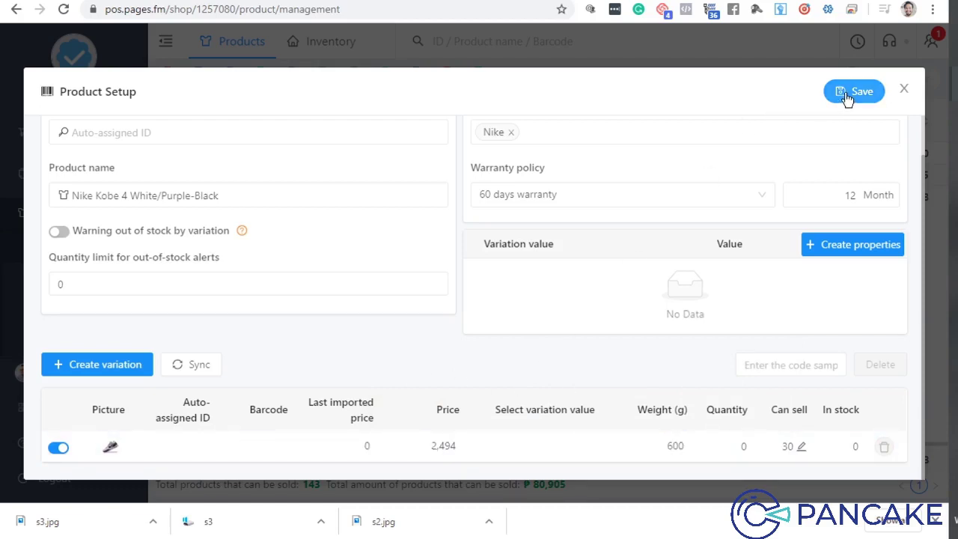
left_click(848, 100)
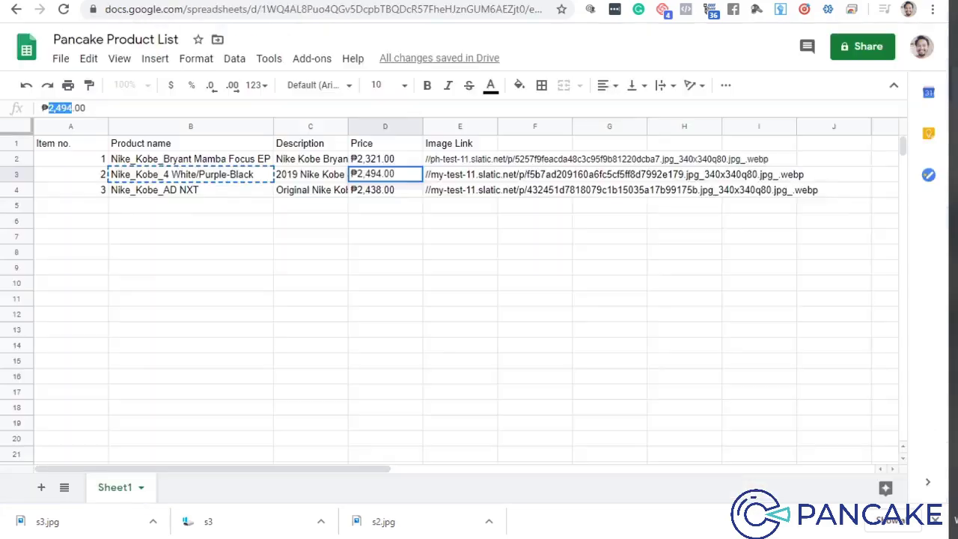
left_click(189, 190)
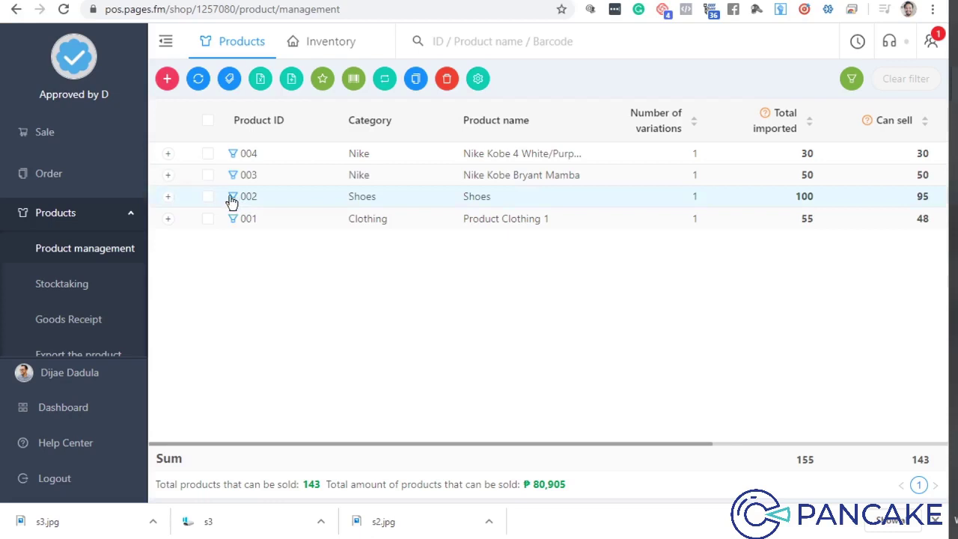
Start a new product named 'Nike Kobe AD NXT', with underscores replaced by spaces.
left_click(167, 77)
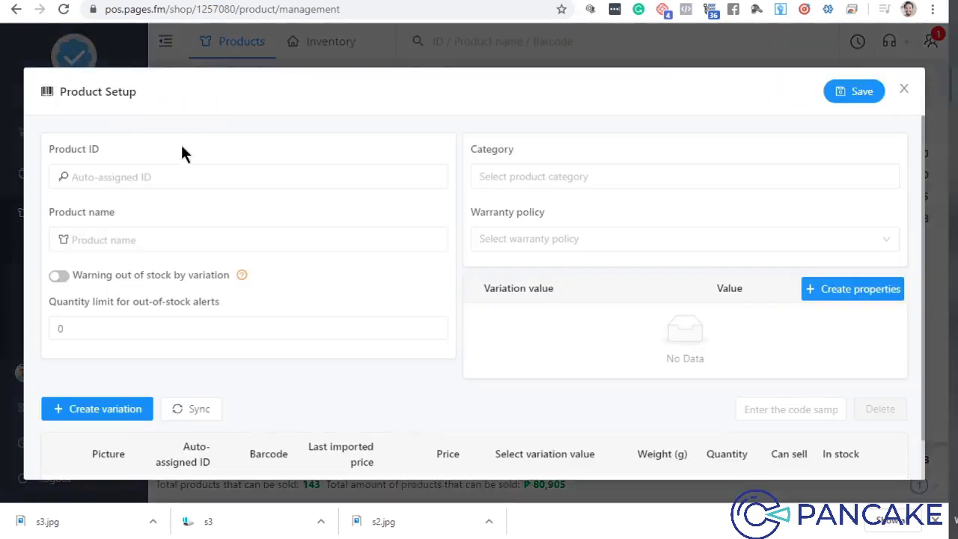
left_click(149, 240)
type("Nike_Kobe_AD NXT")
left_click_drag(96, 240, 103, 239)
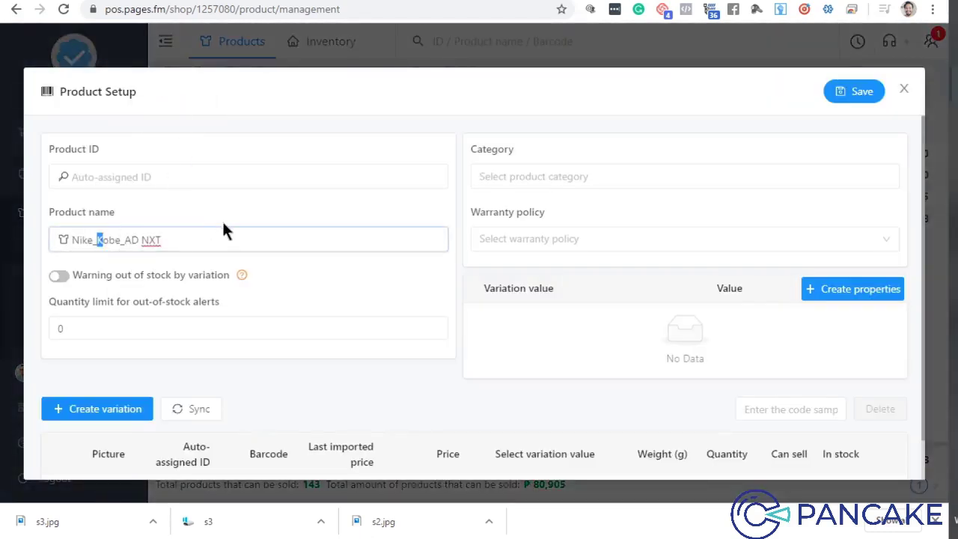
key("BackSpace")
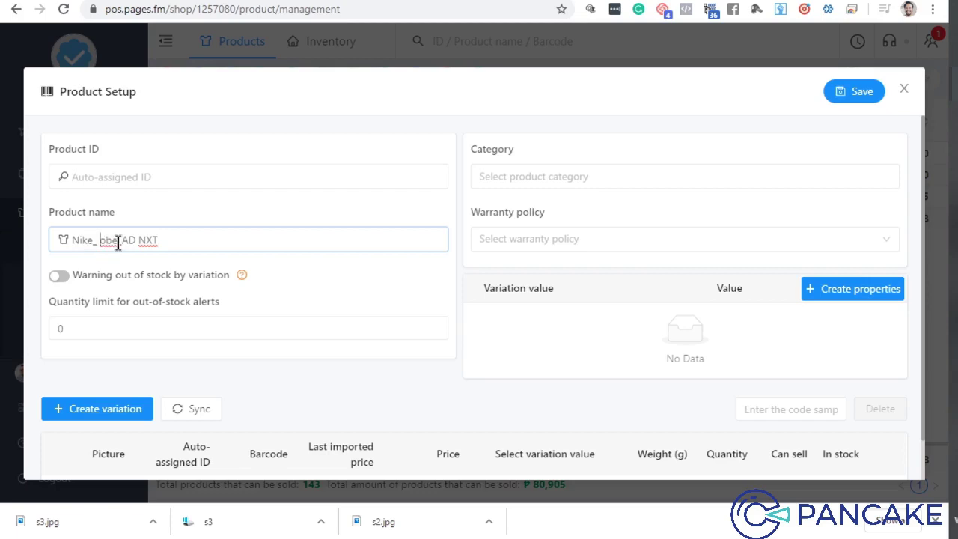
key("BackSpace")
key("BackSpace")
type("K")
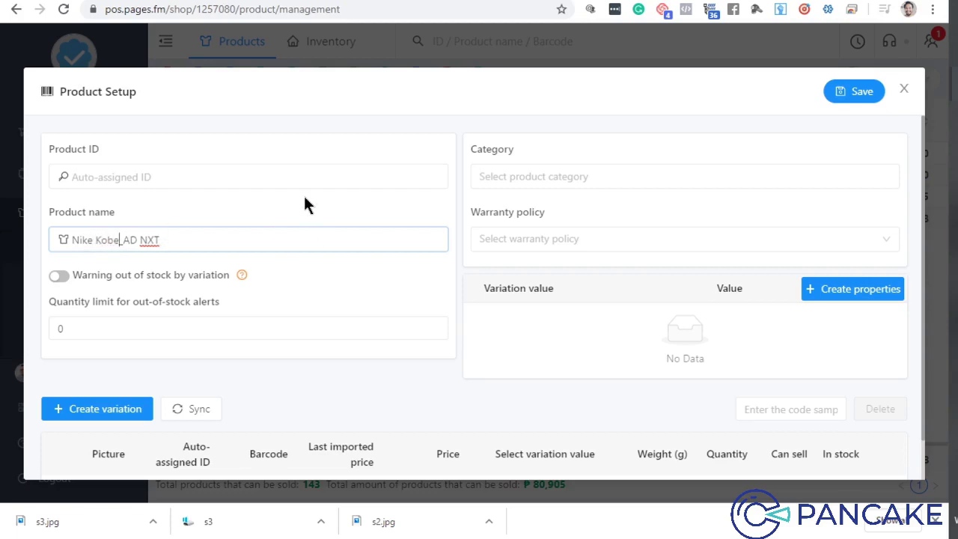
key("Delete")
Assign the Nike and Shoes categories and a 60 days warranty to the product.
left_click(550, 177)
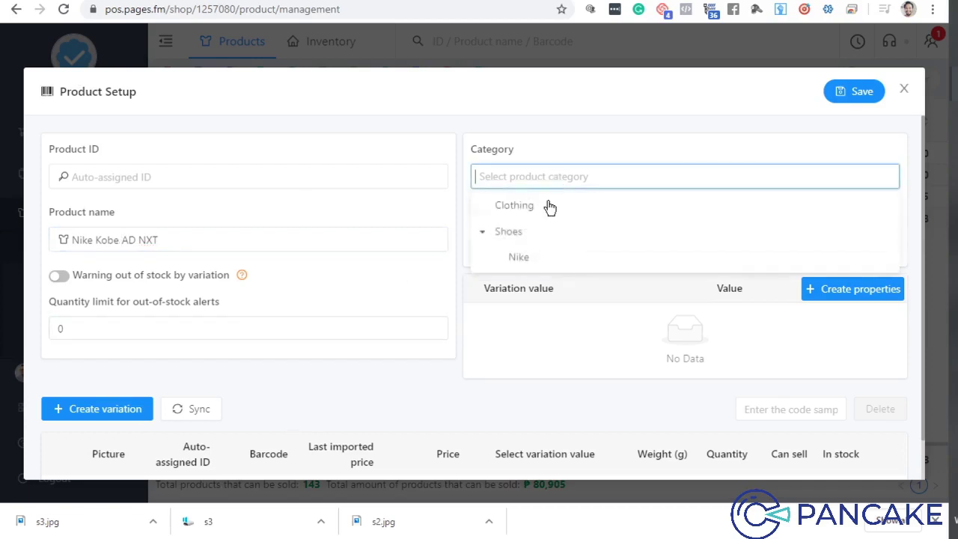
left_click(548, 256)
left_click(560, 154)
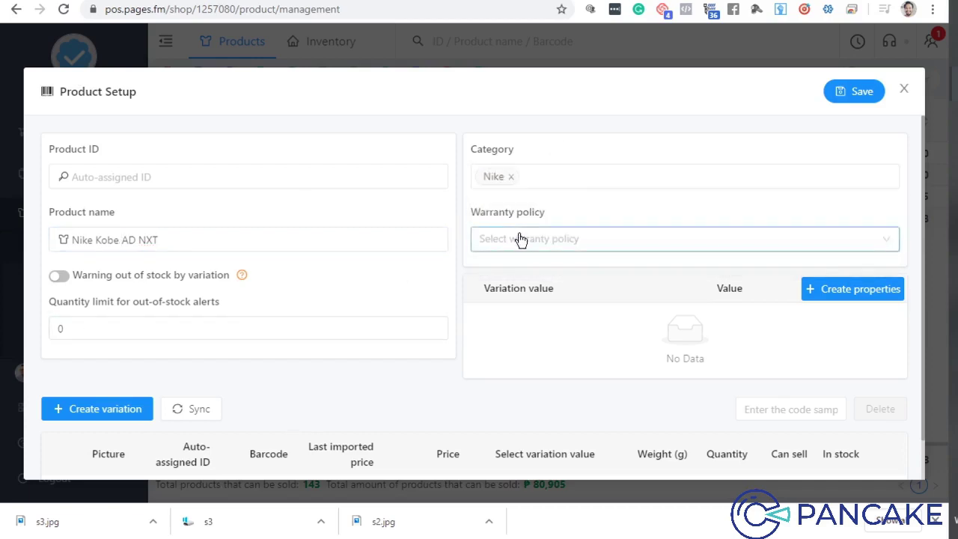
left_click(572, 175)
left_click(528, 238)
left_click(575, 133)
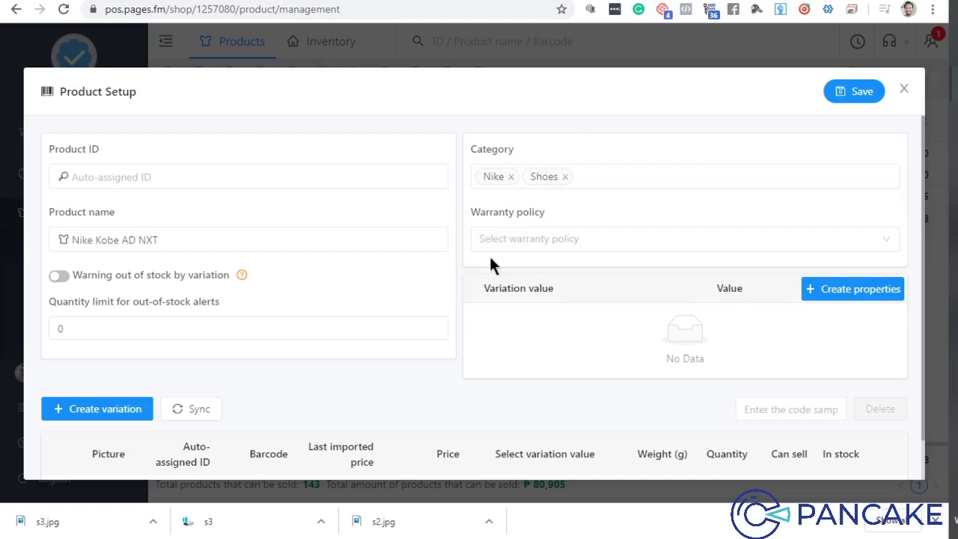
left_click(503, 247)
left_click(514, 265)
scroll(187, 419, "down", 1)
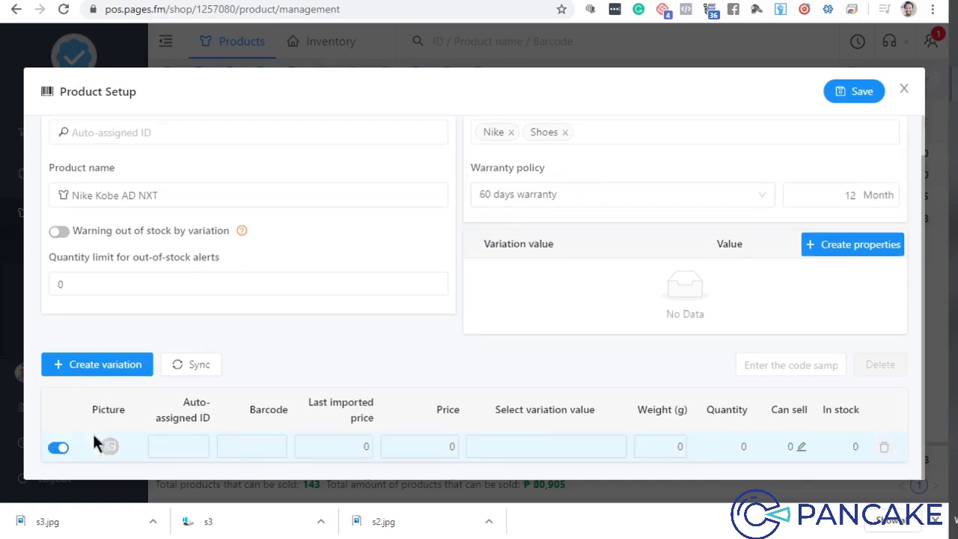
Upload the s3 image and set the variation price to 2,438 from cell D4.
left_click(110, 448)
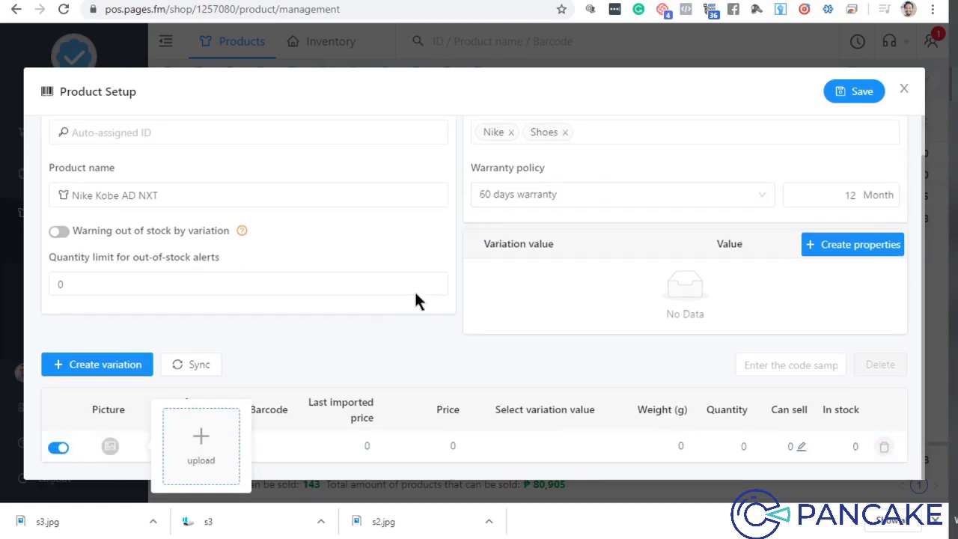
double_click(670, 92)
left_click(445, 446)
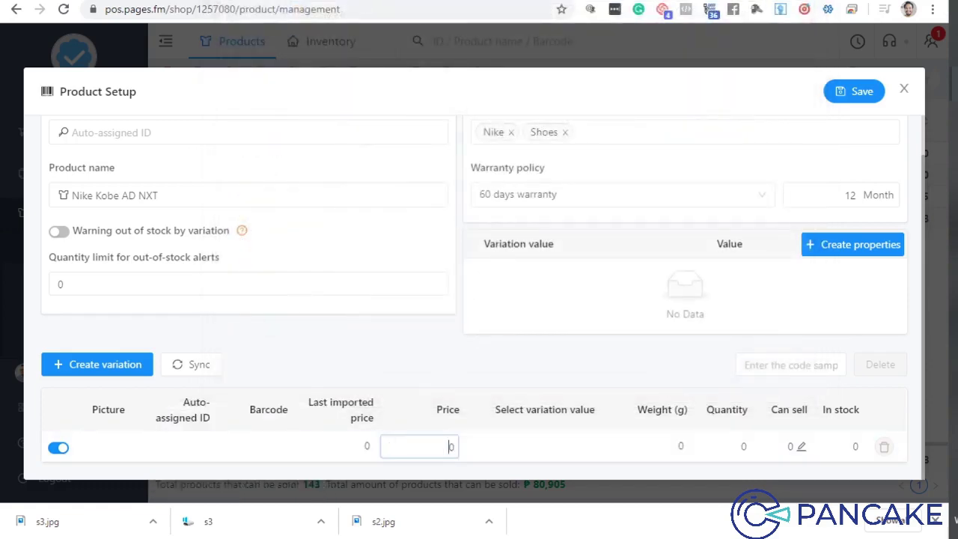
key("alt+Tab")
left_click(351, 191)
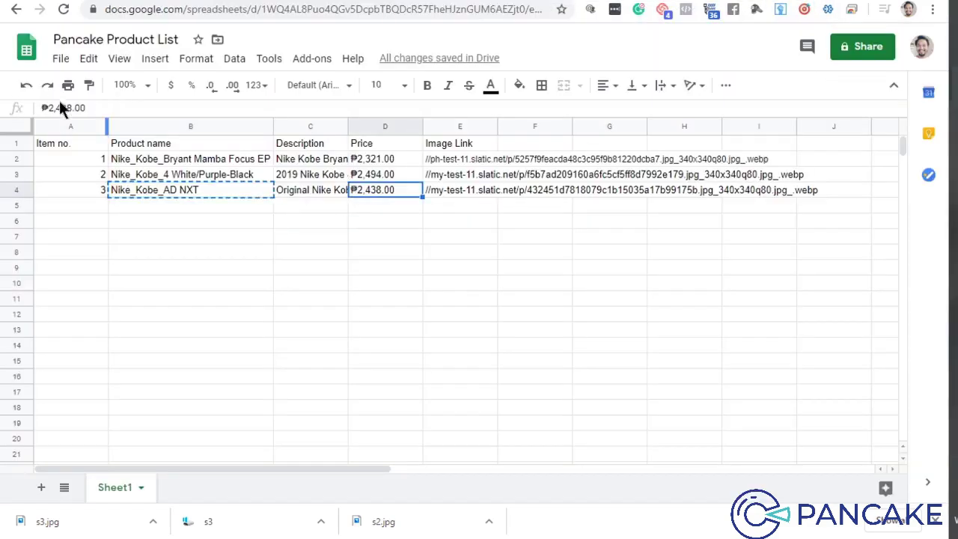
left_click_drag(73, 108, 49, 107)
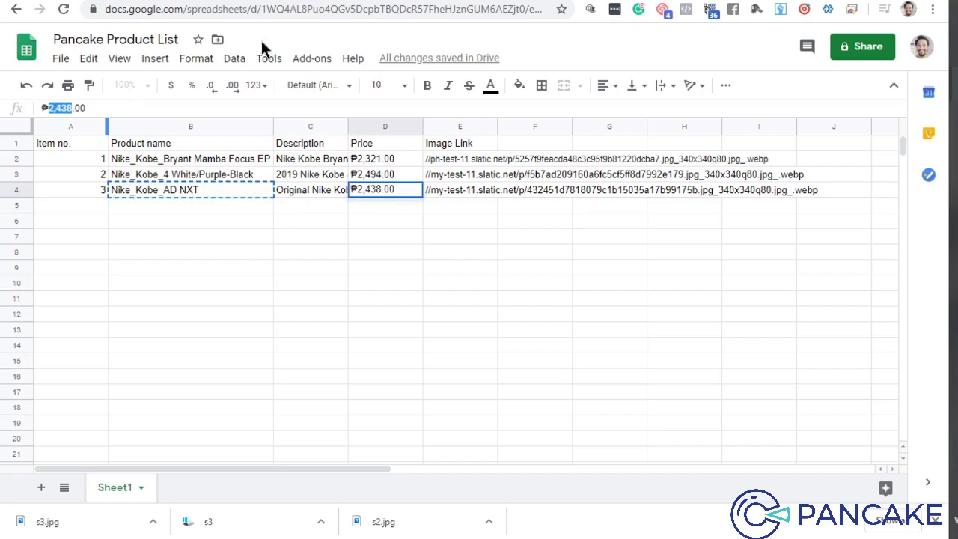
key("ctrl+c")
key("alt+Tab")
key("ctrl+v")
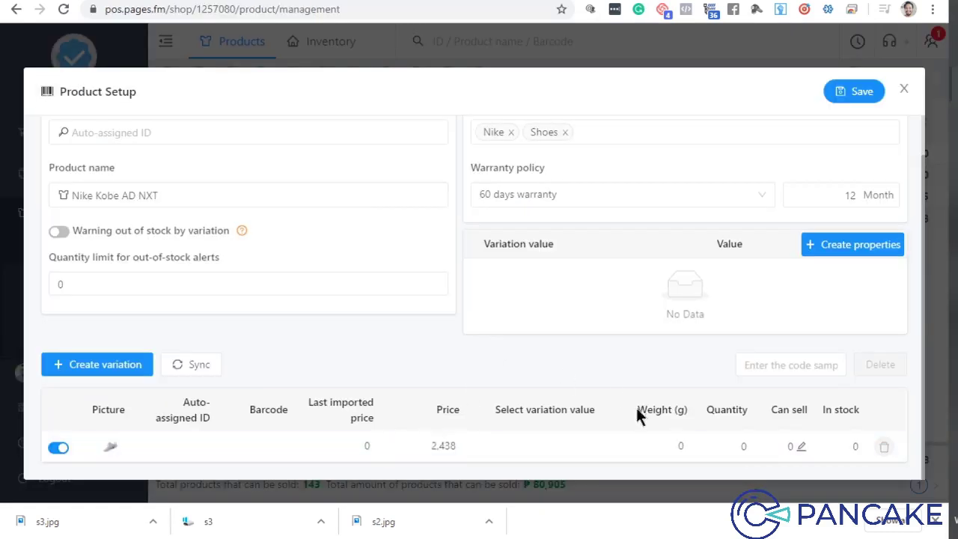
Set 30 units available to sell and 600 g weight, then save Nike Kobe AD NXT.
left_click(801, 447)
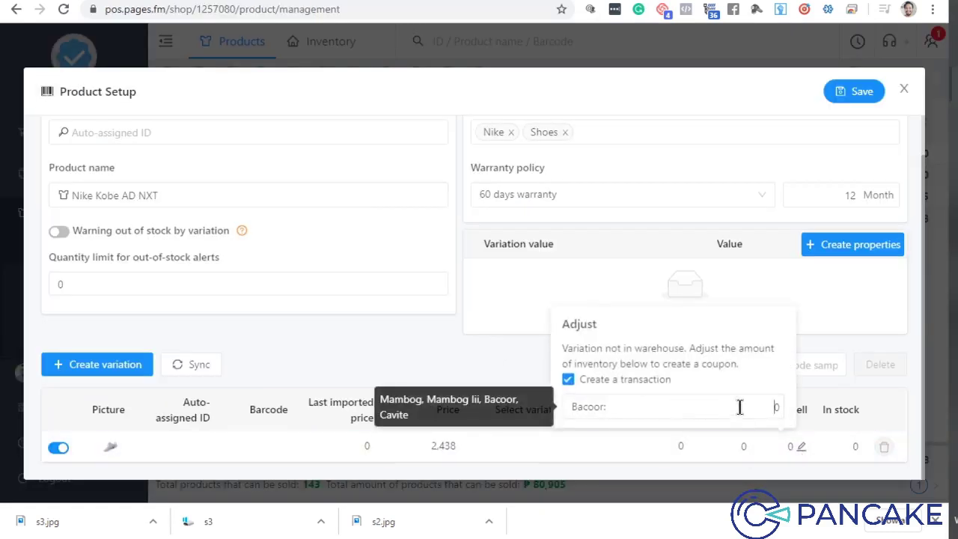
type("30")
key("Return")
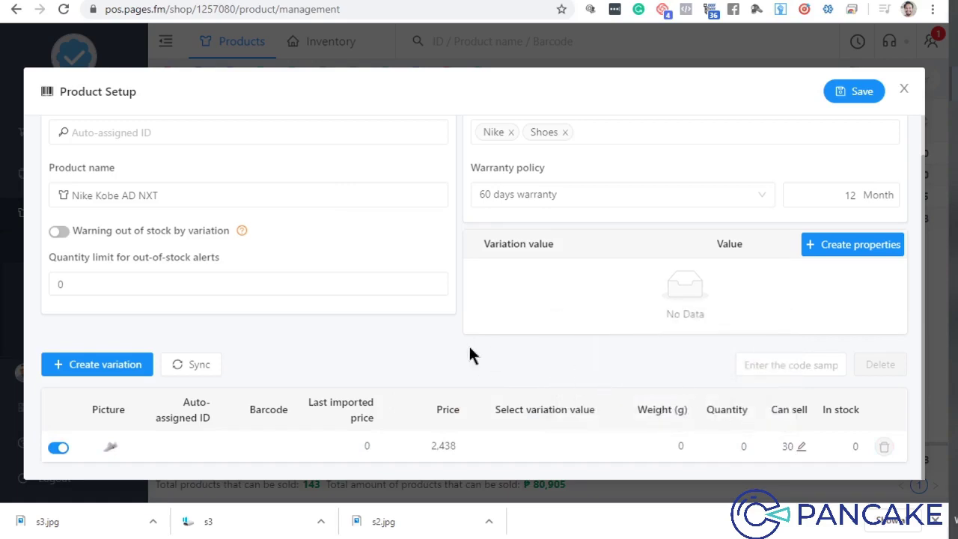
mouse_move(524, 446)
left_click(668, 447)
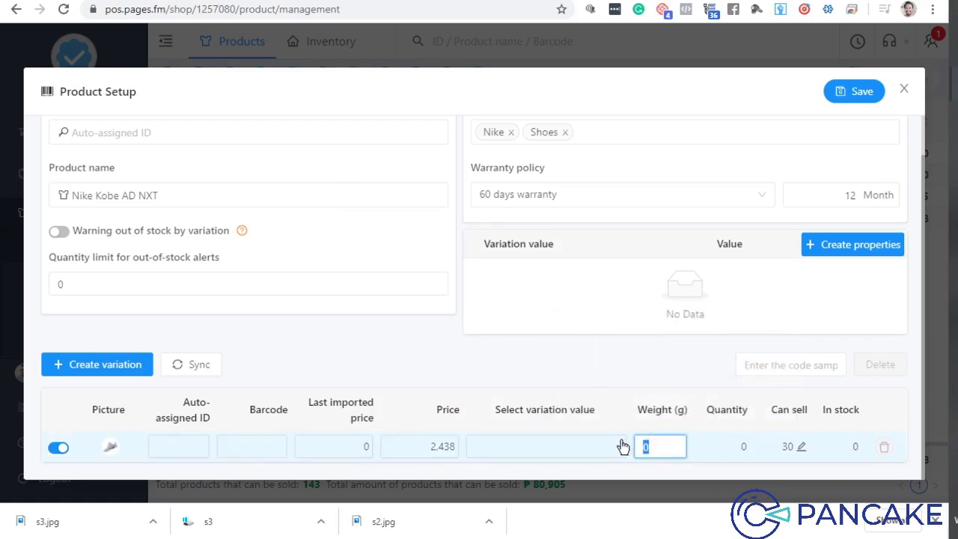
type("600")
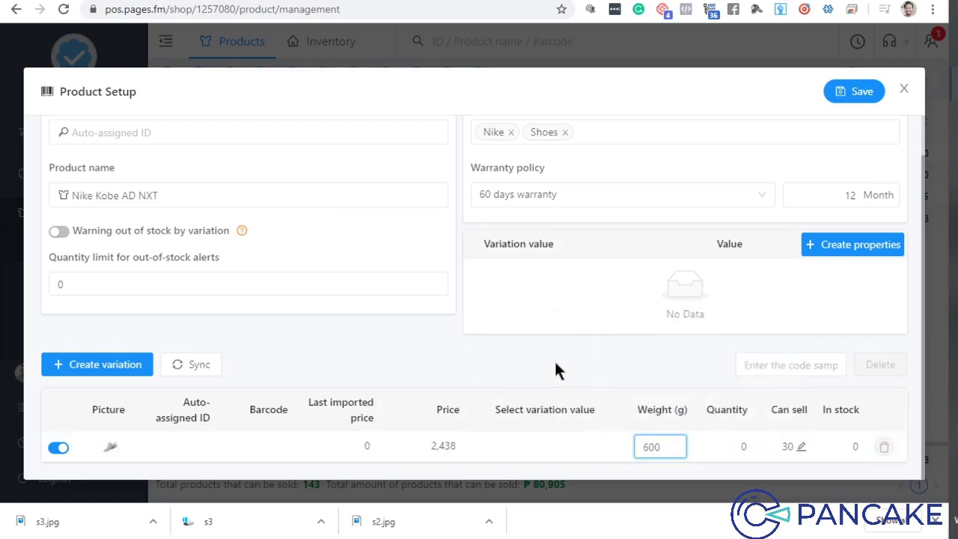
left_click(655, 294)
left_click(862, 92)
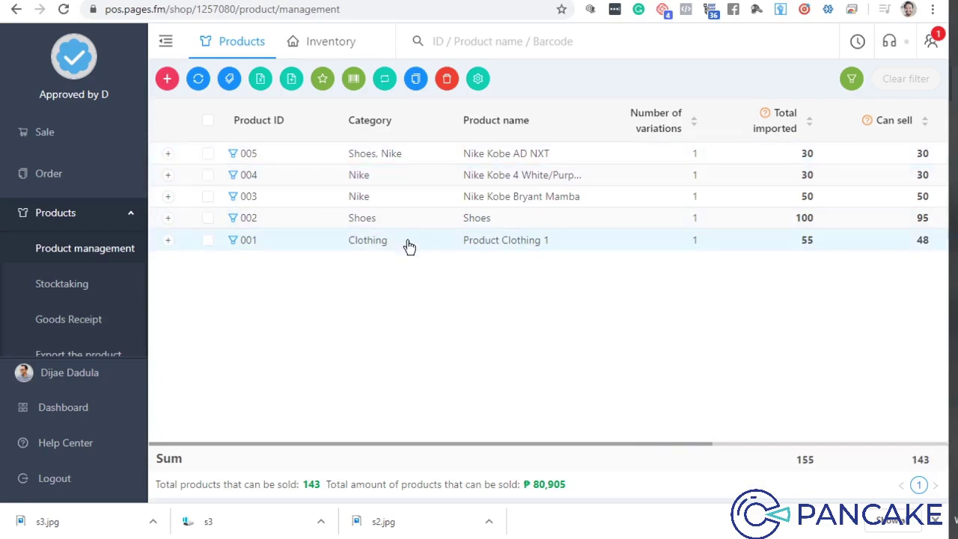
Add the Shoes category to product 004 and save it.
left_click(418, 177)
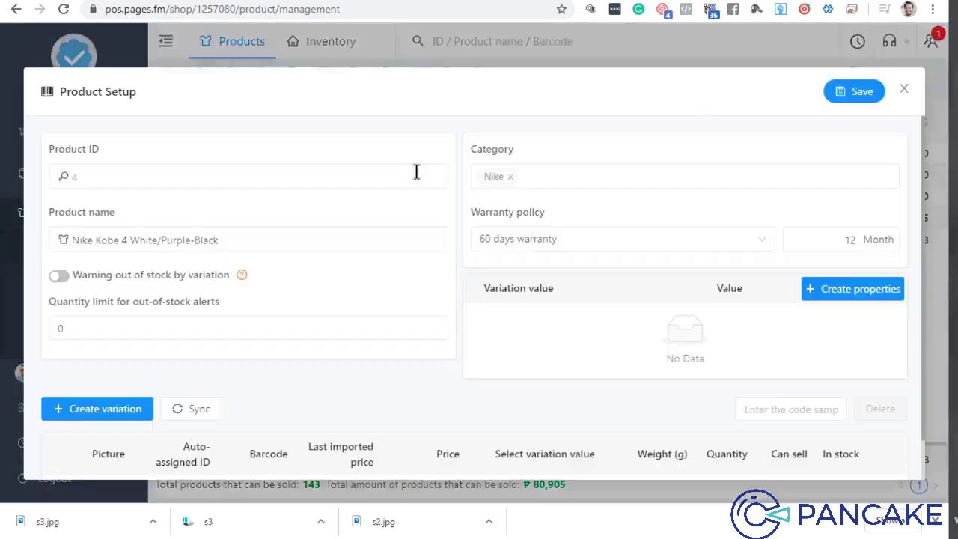
left_click(567, 175)
left_click(552, 237)
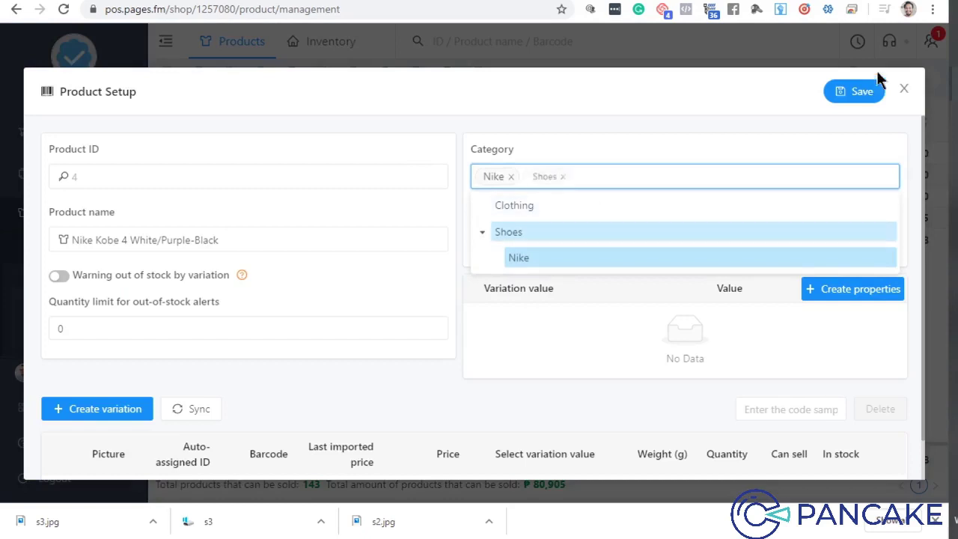
left_click(863, 91)
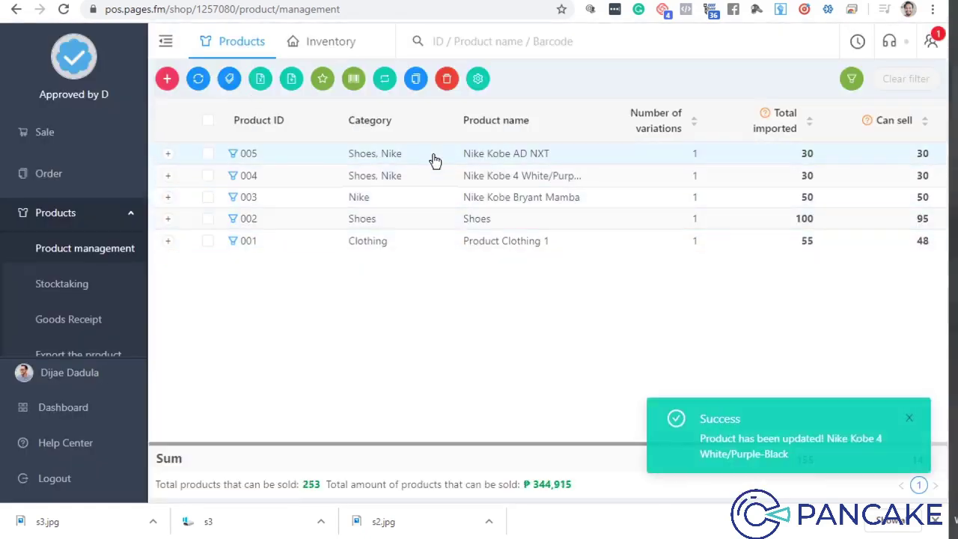
Add the Shoes category to product 003 and save it.
left_click(435, 197)
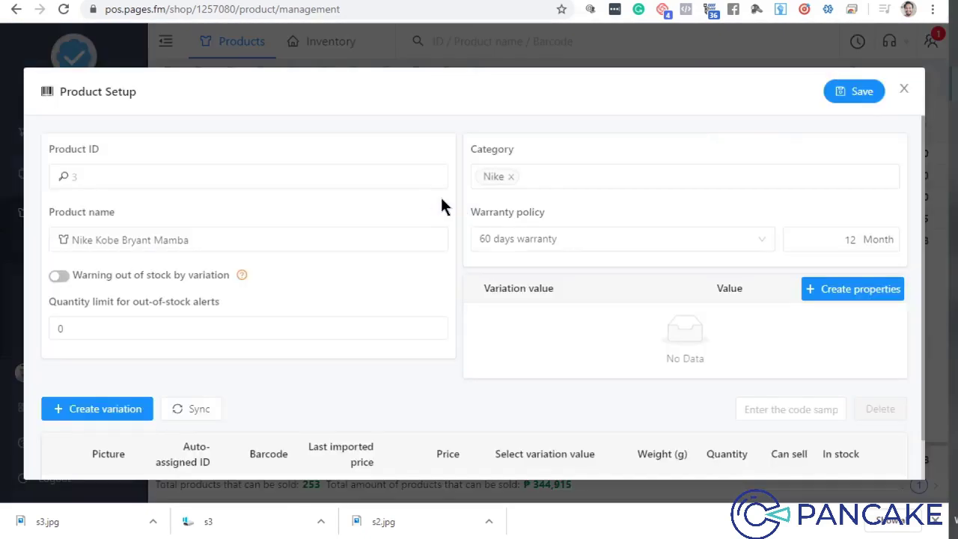
left_click(529, 176)
left_click(544, 229)
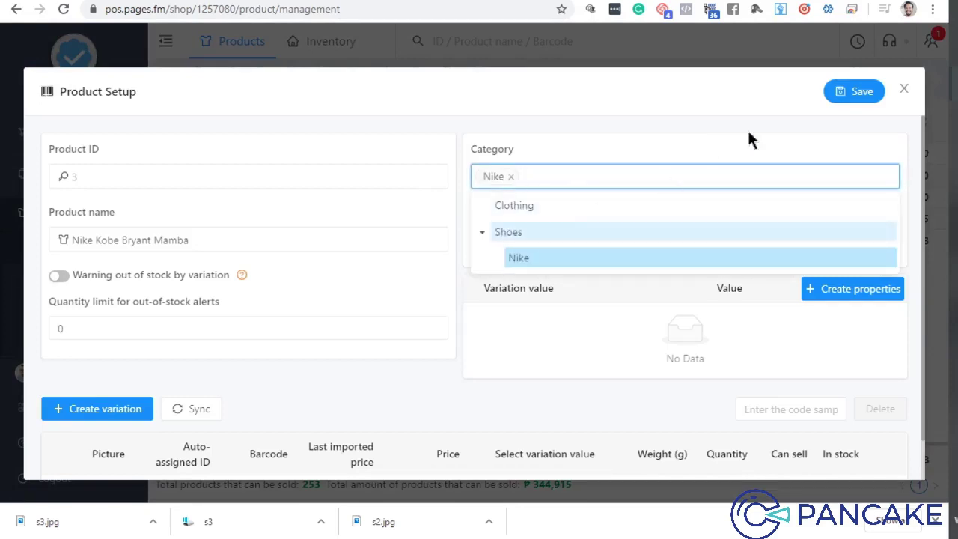
left_click(854, 90)
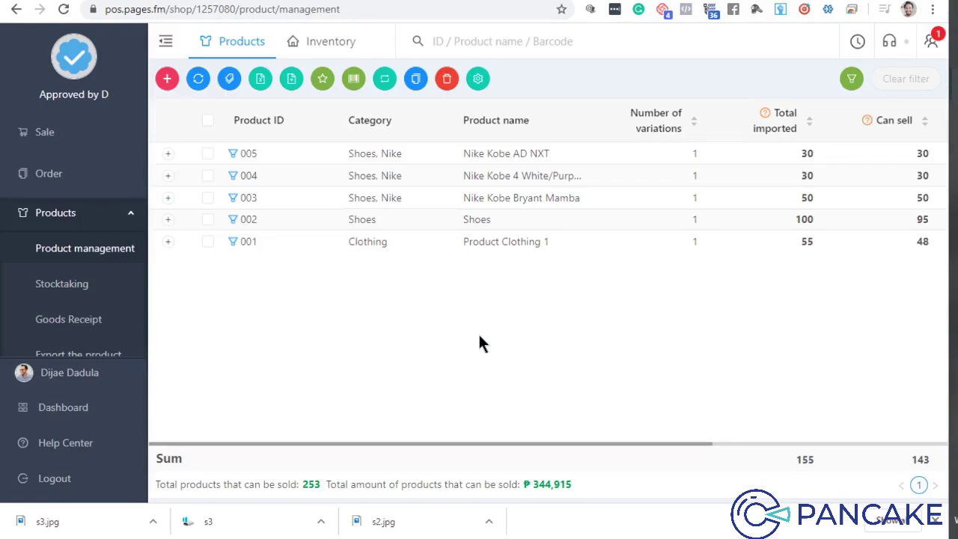
left_click(244, 153)
scroll(180, 322, "down", 1)
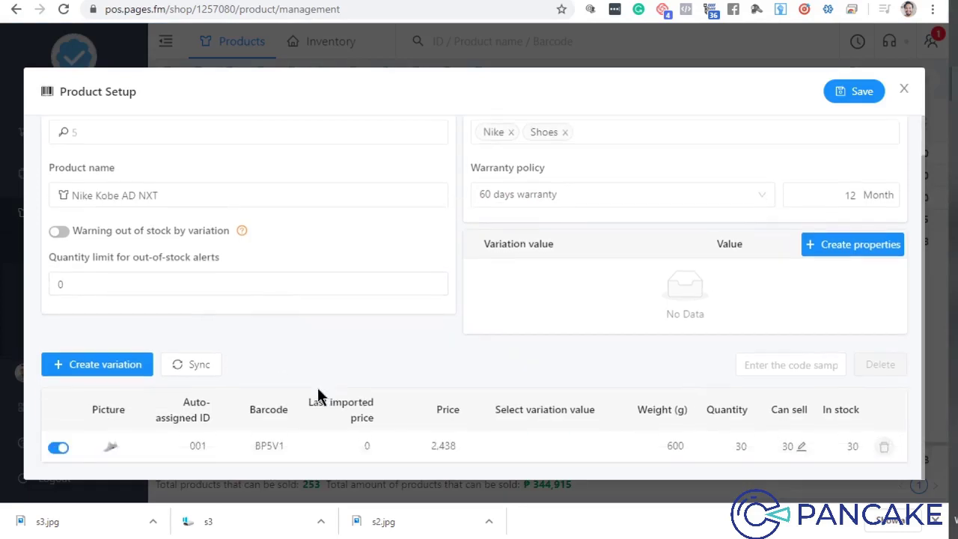
left_click(904, 89)
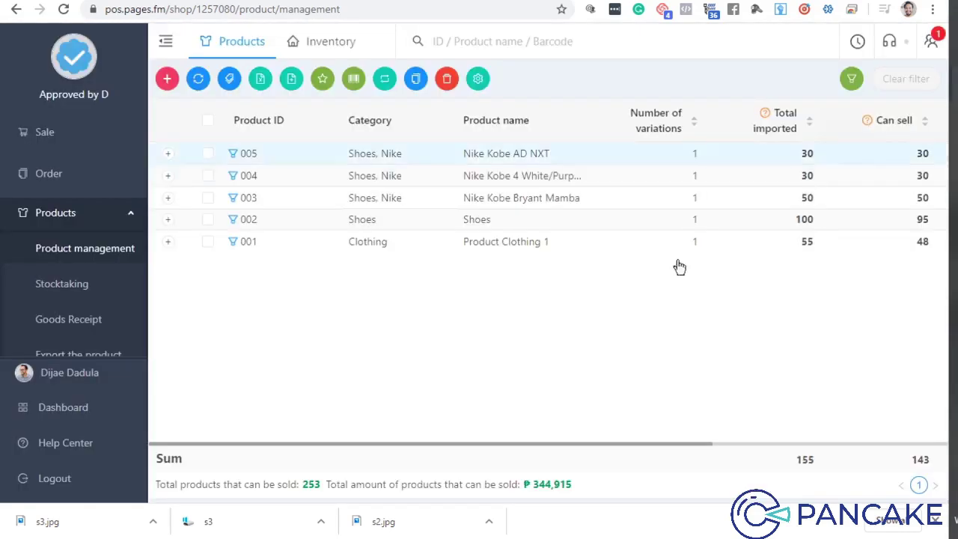